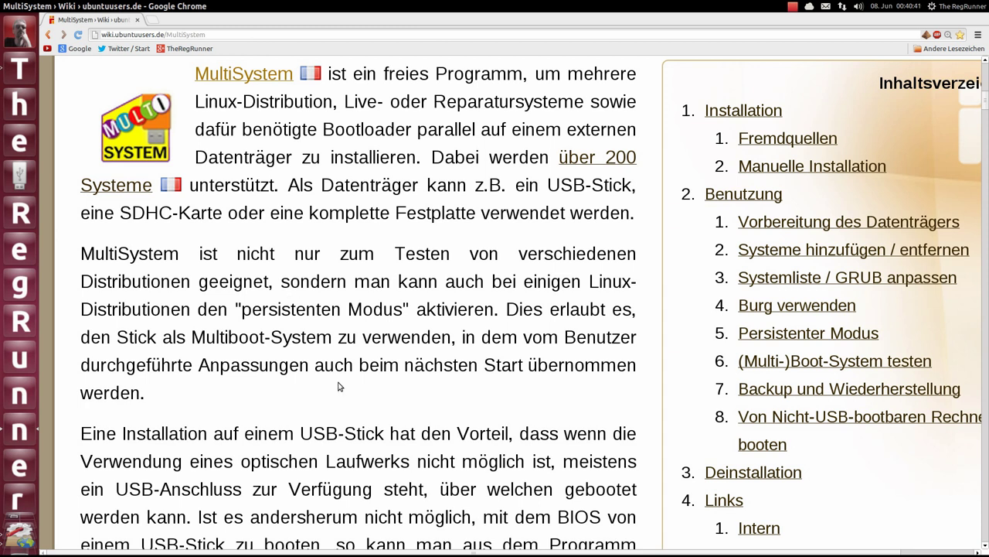
Step: Examine the wiki article's note on the "persistenten Modus" for Linux distributions
left_click_drag(403, 309, 242, 310)
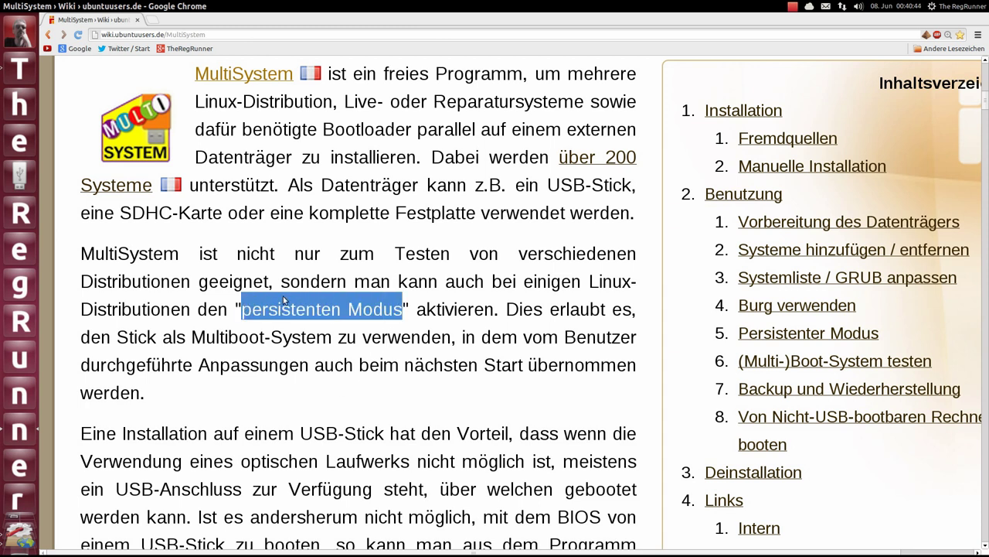
left_click(429, 388)
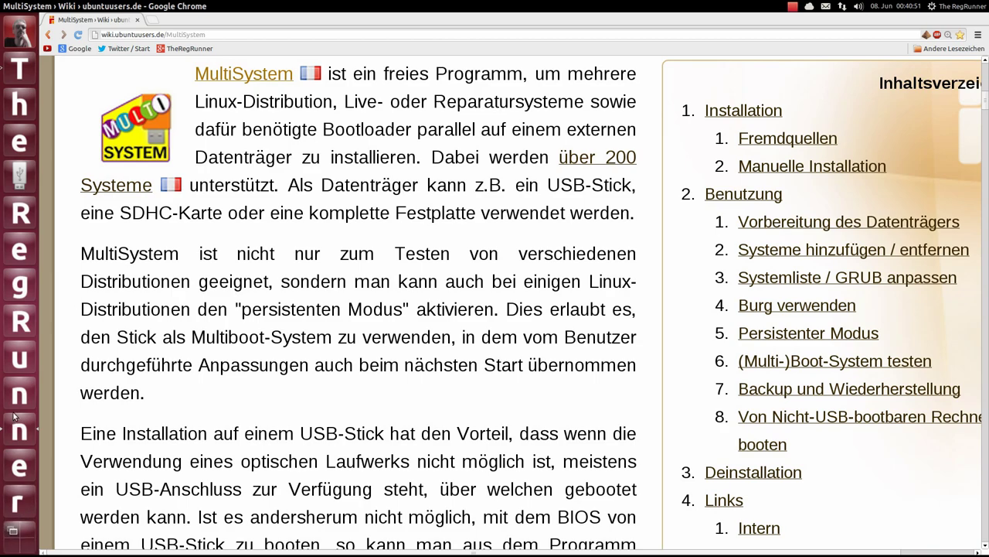
left_click(23, 532)
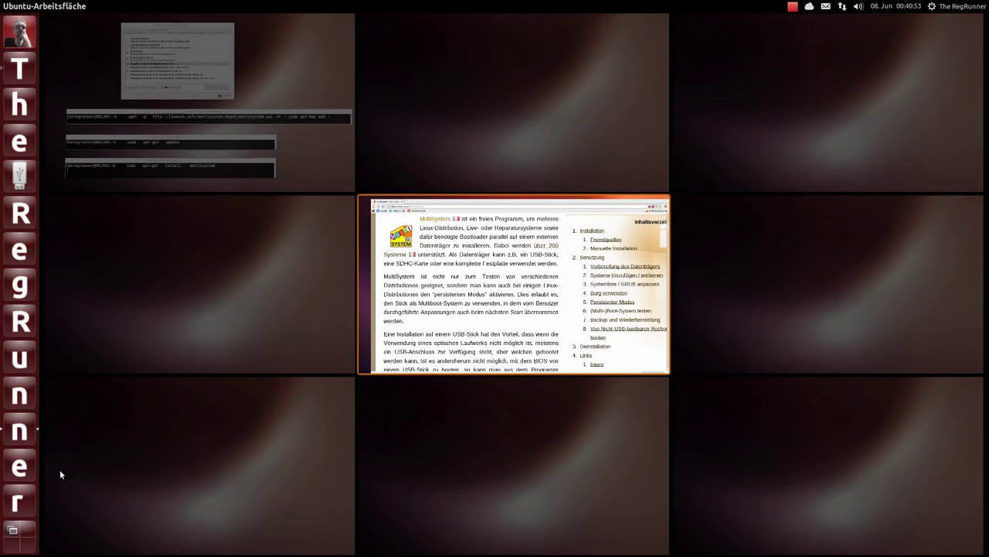
left_click(285, 75)
left_click_drag(381, 37, 438, 37)
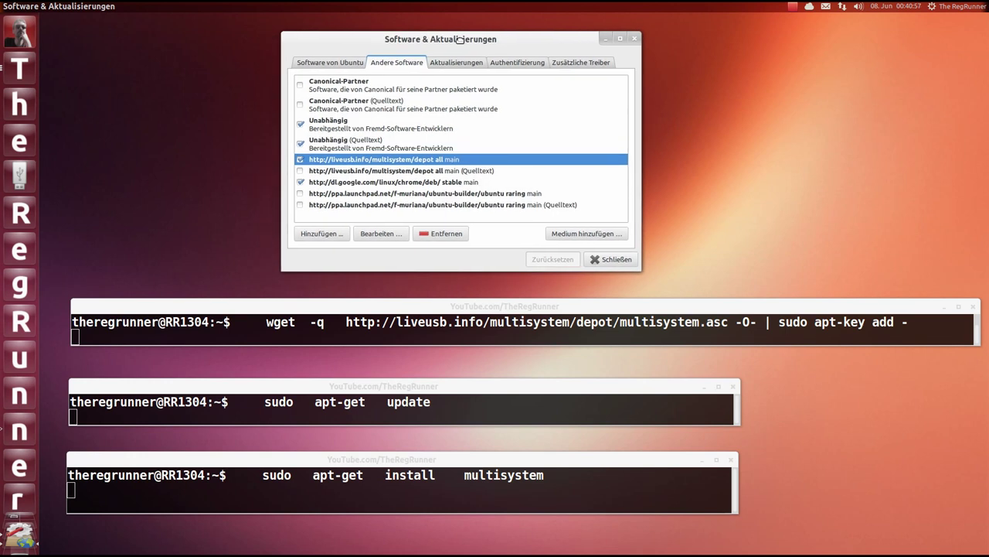
left_click(334, 235)
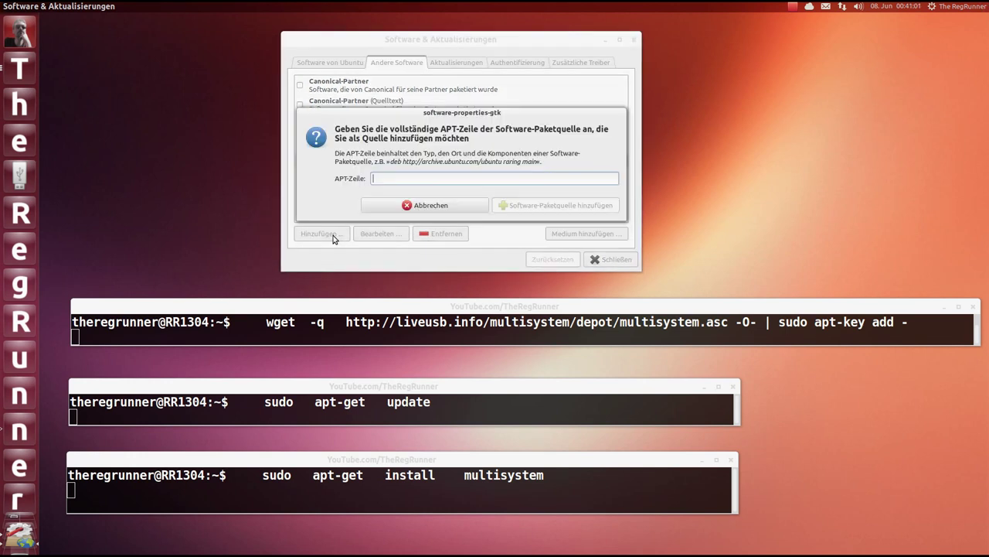
left_click_drag(438, 113, 428, 169)
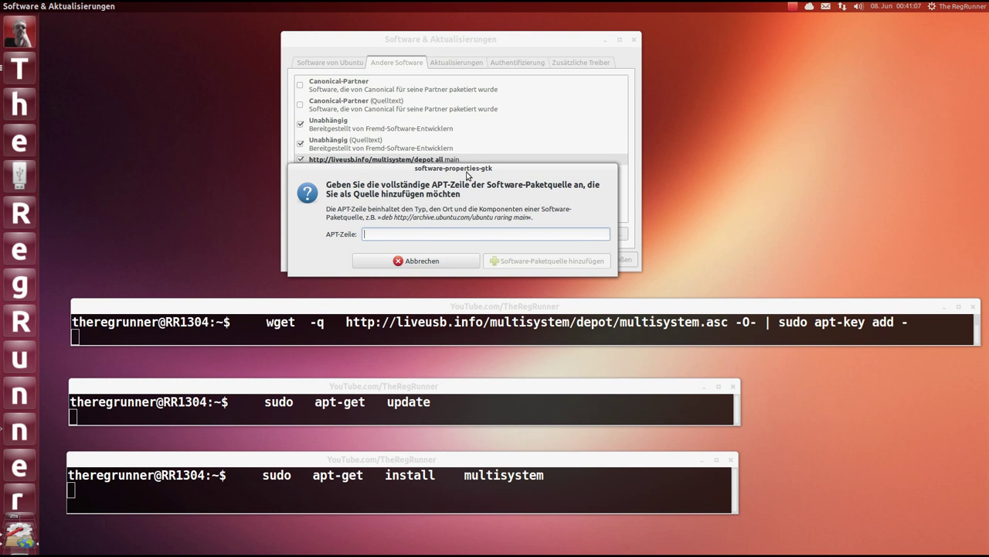
left_click_drag(464, 173, 453, 246)
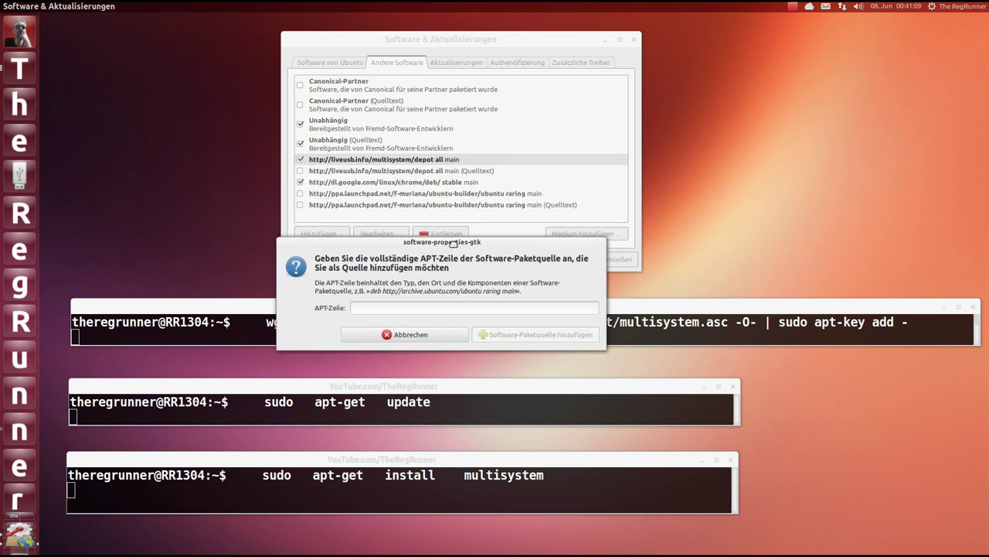
right_click(369, 308)
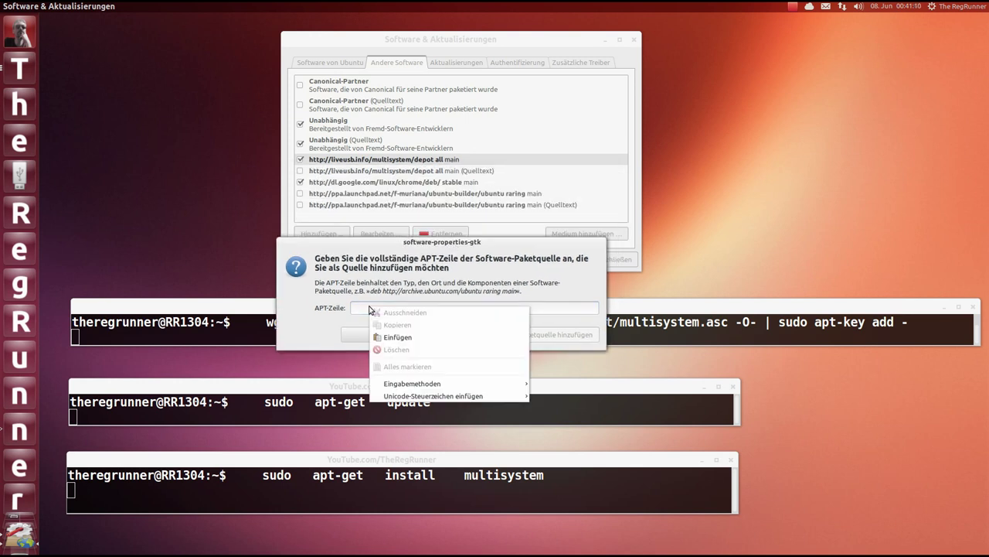
left_click(417, 338)
left_click_drag(462, 242, 461, 152)
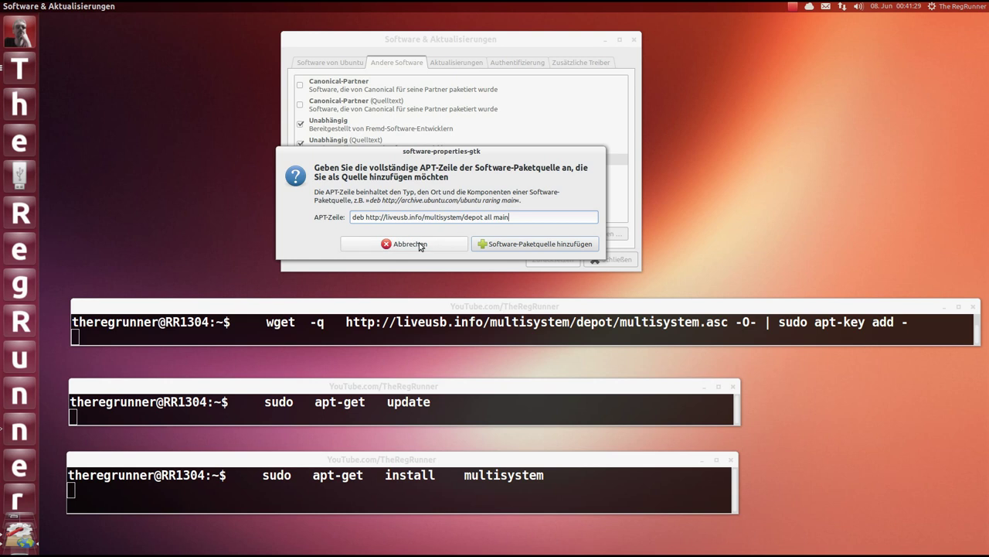
key("Return")
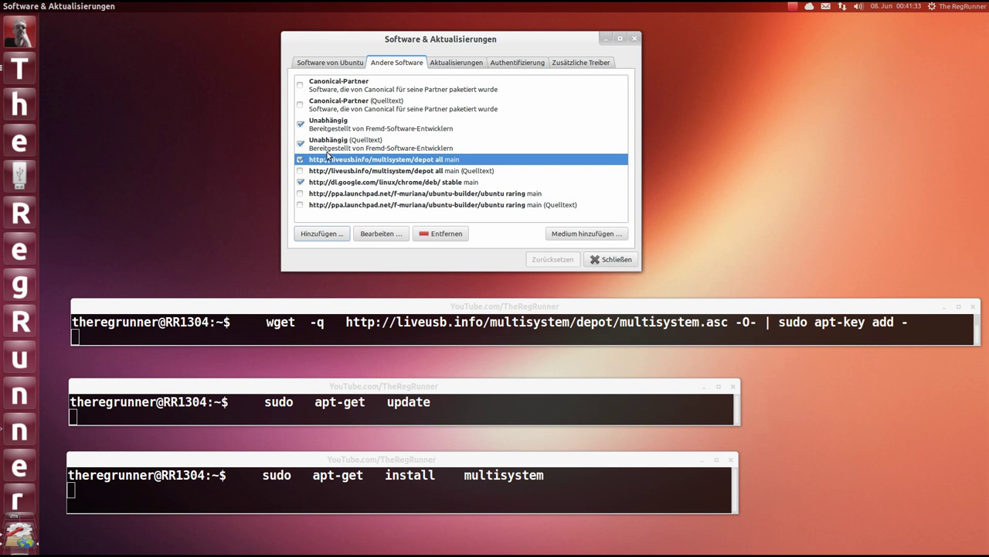
left_click(617, 260)
Step: Review the three prepared terminal commands: the wget key import, sudo apt-get update and sudo apt-get install multisystem
left_click(450, 308)
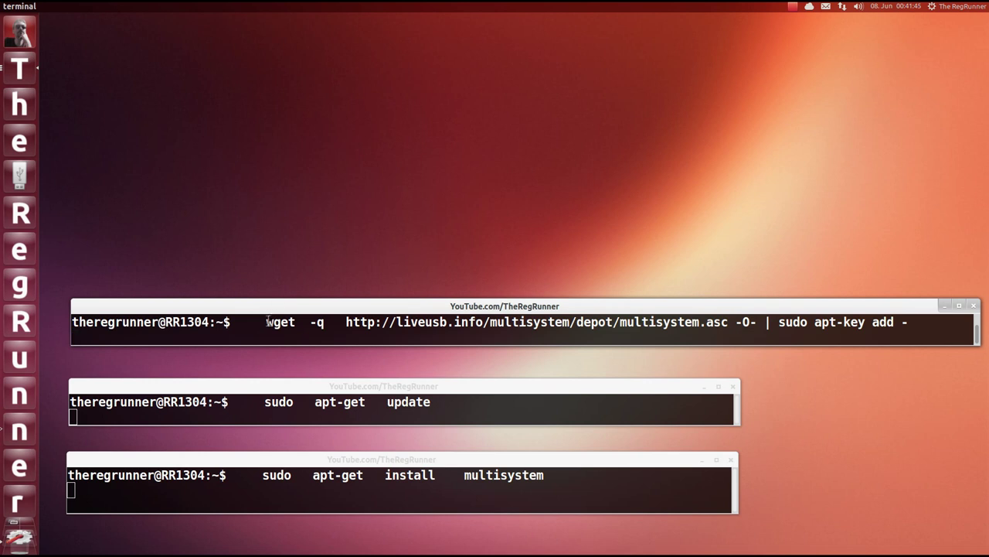
left_click_drag(266, 322, 929, 322)
left_click(930, 321)
left_click(355, 388)
left_click_drag(262, 401, 467, 391)
left_click(464, 400)
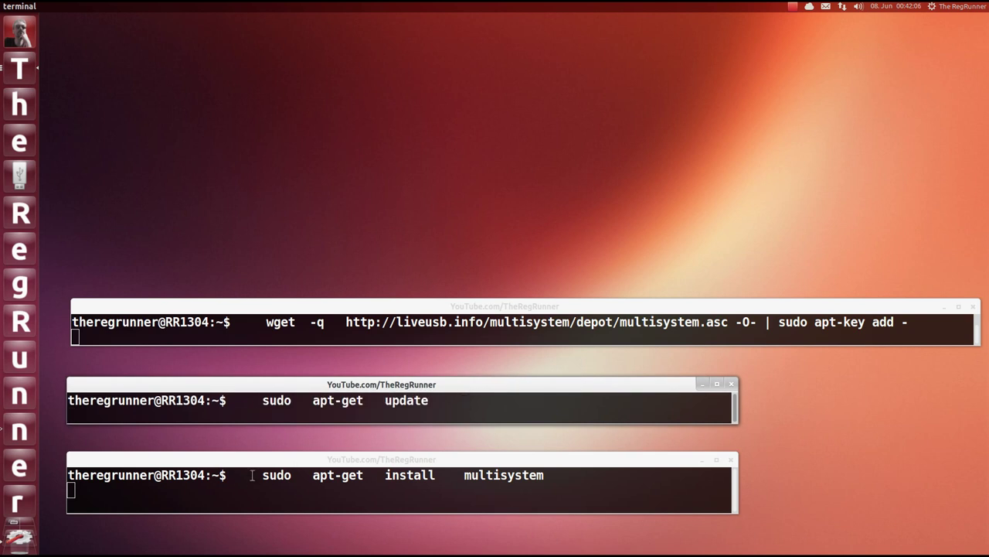
left_click_drag(261, 474, 578, 477)
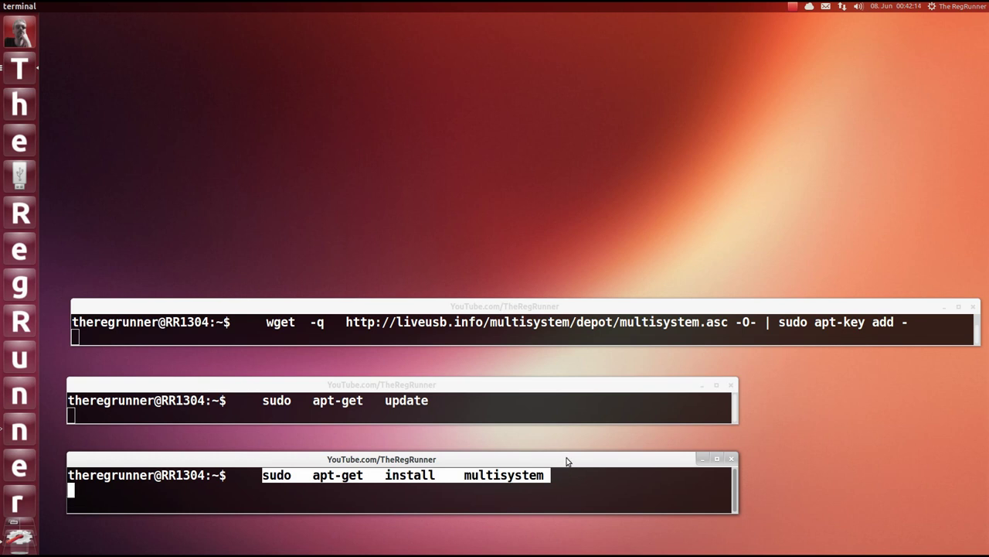
left_click(569, 477)
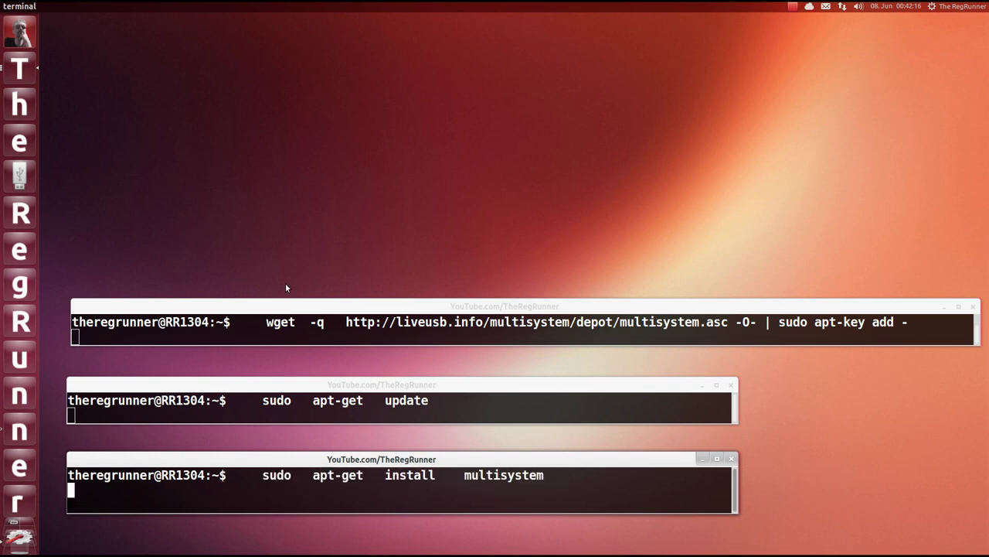
Step: Open Laufwerke on an empty workspace and select the 32 GB Intenso USB drive
left_click(20, 537)
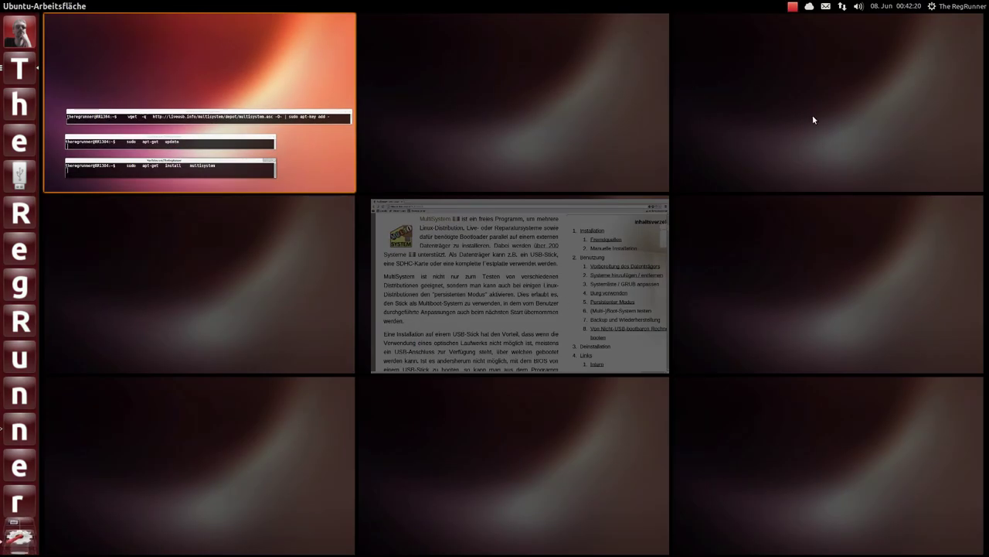
left_click(806, 119)
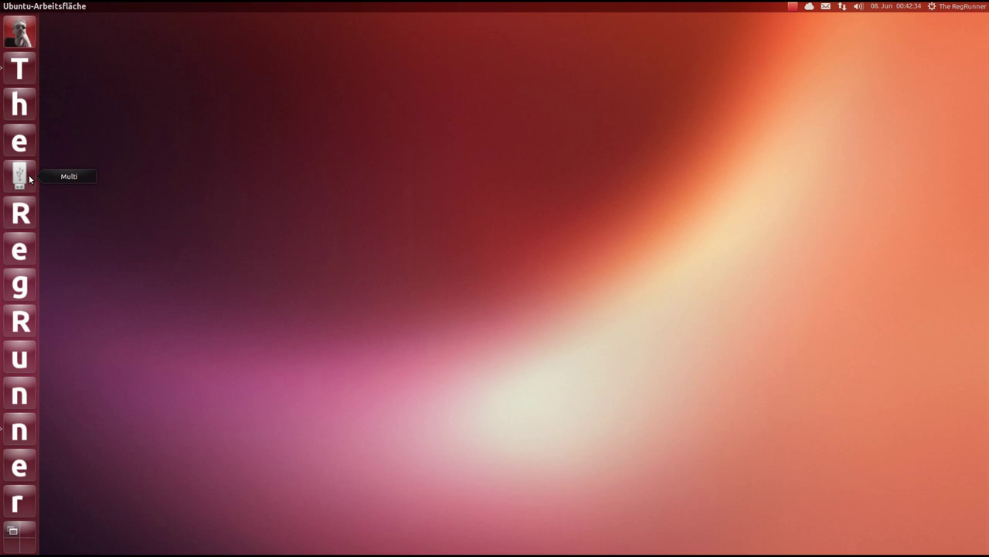
left_click(22, 34)
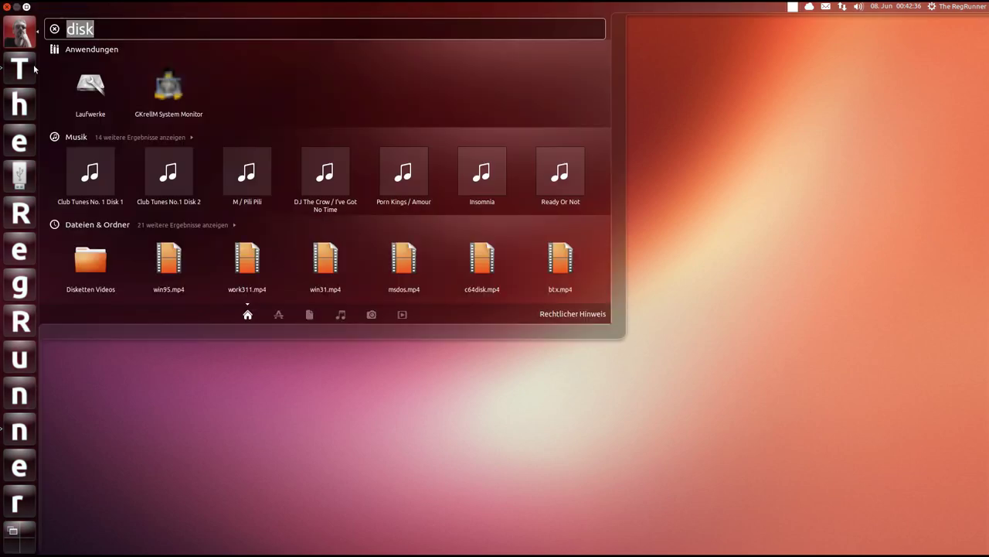
left_click(117, 28)
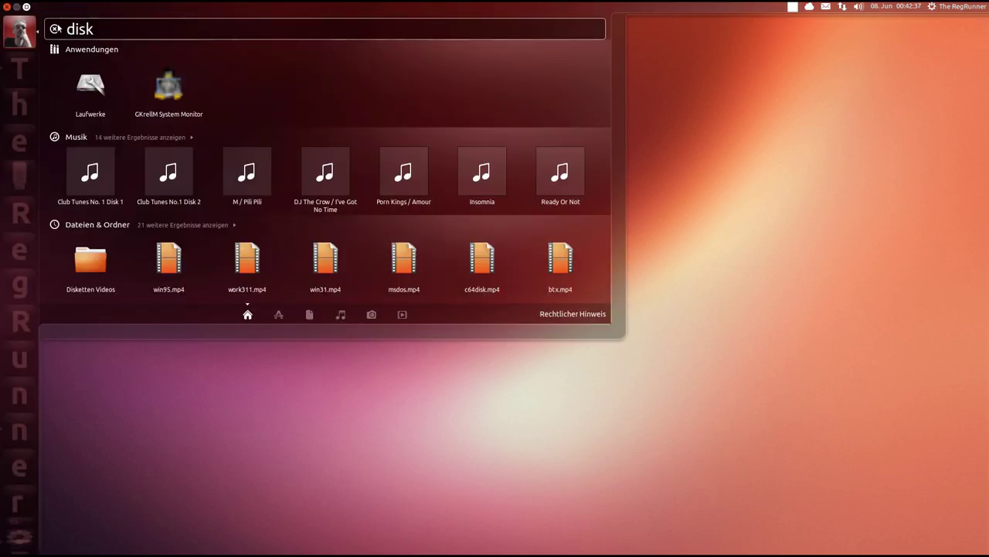
double_click(117, 28)
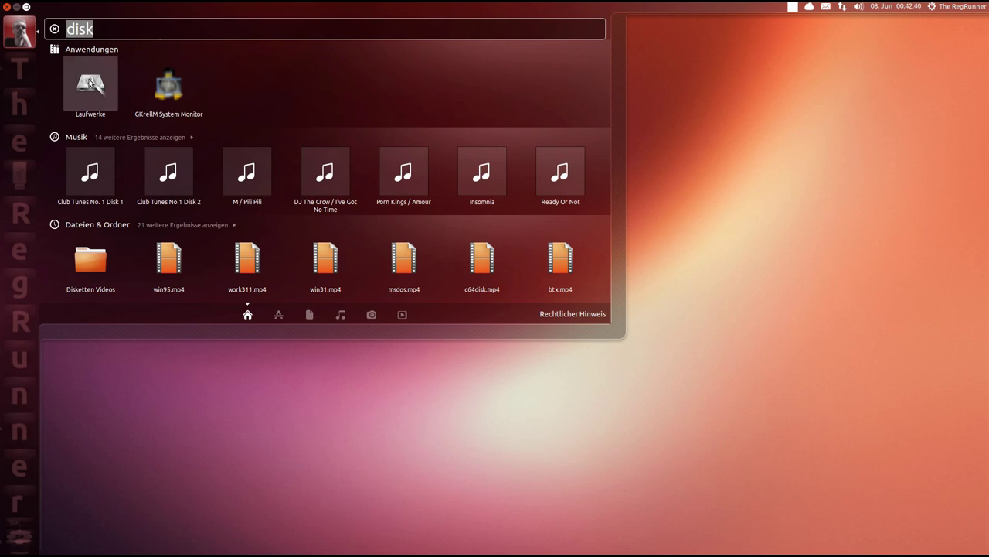
left_click(90, 84)
left_click_drag(252, 23, 410, 88)
left_click(272, 185)
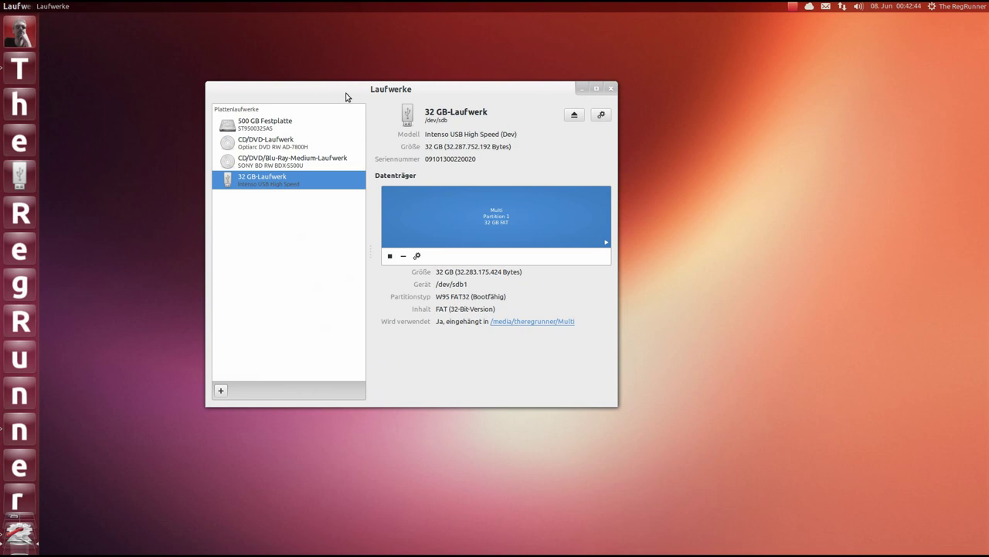
Step: Enlarge the Laufwerke window and reposition it on the desktop
left_click_drag(346, 96, 275, 89)
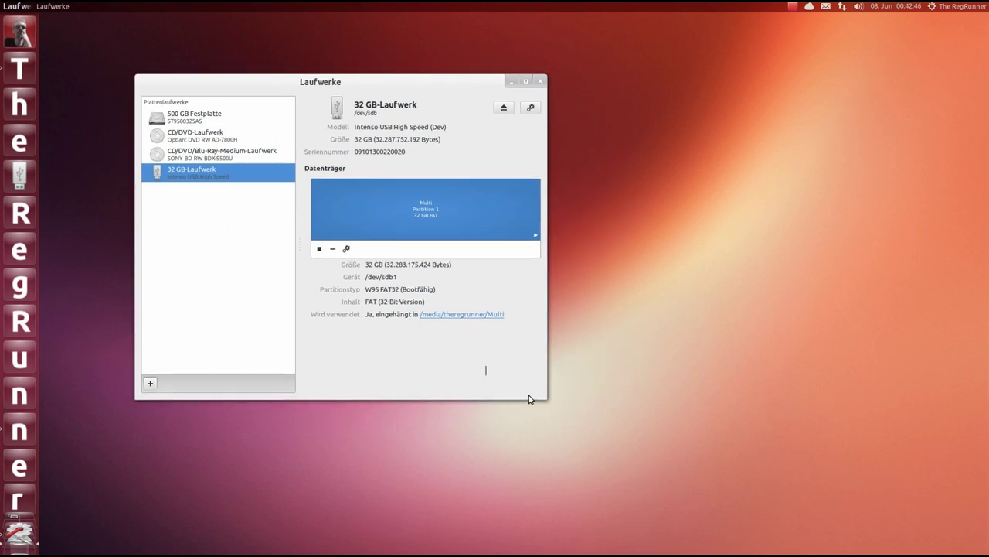
left_click_drag(546, 399, 751, 457)
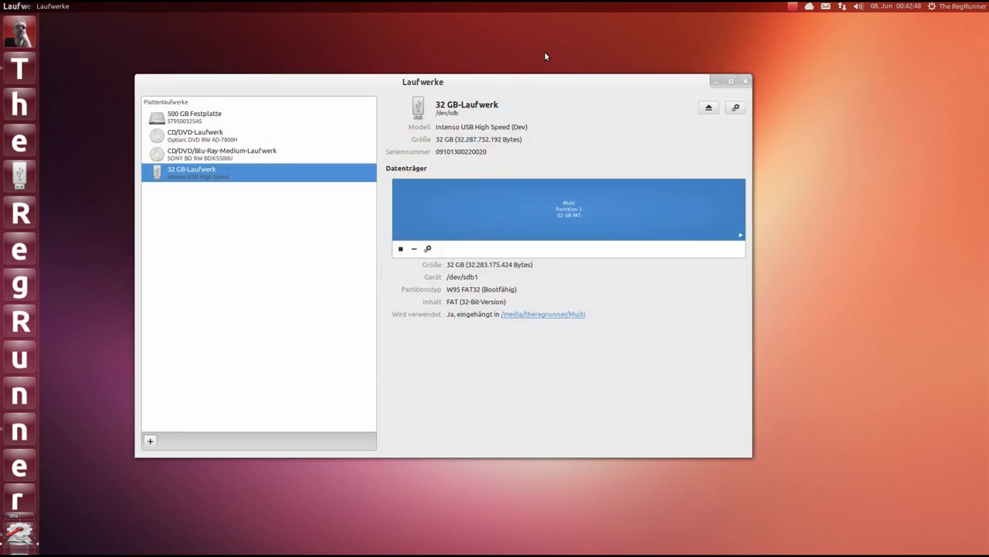
left_click_drag(542, 82, 519, 85)
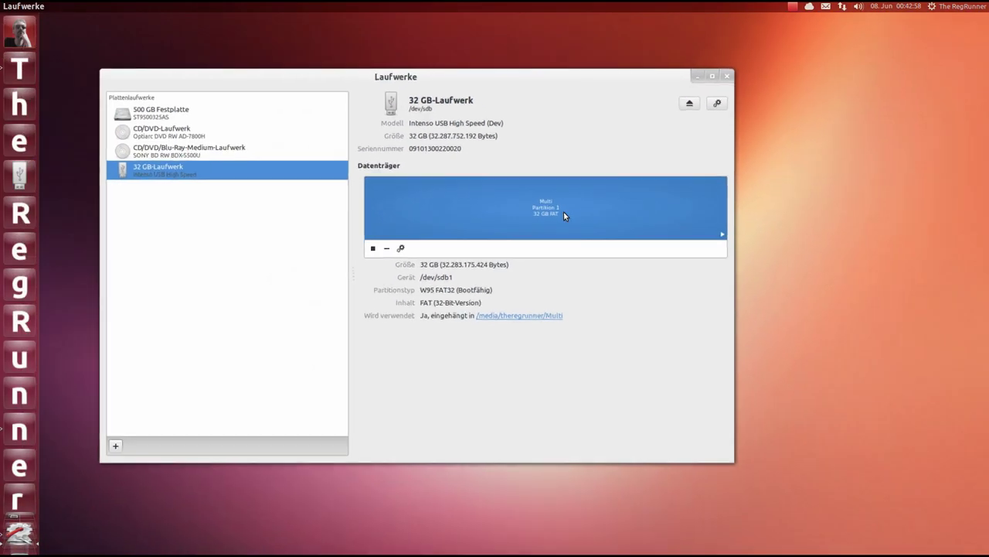
left_click_drag(497, 78, 495, 76)
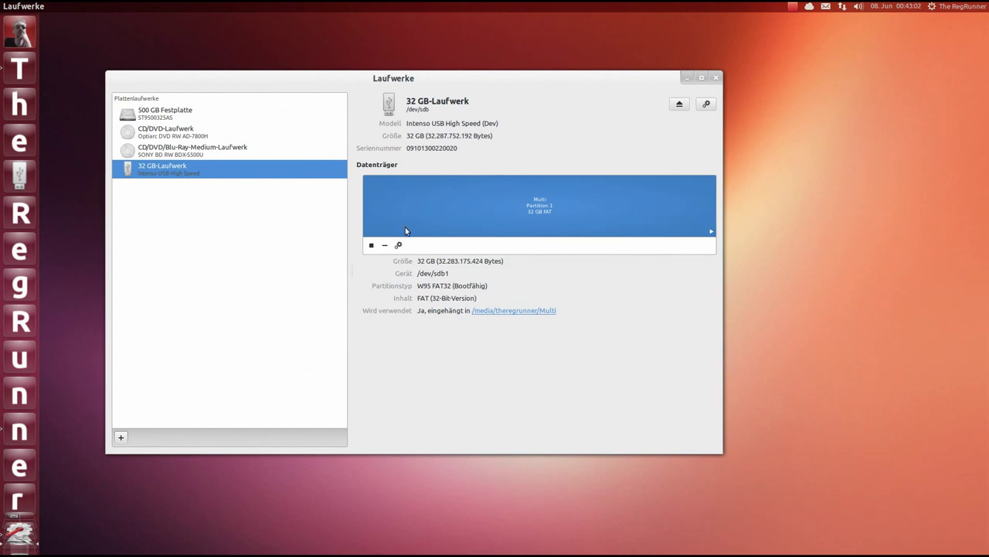
Step: Try to quick-format the mounted 32 GB USB partition as FAT with the name fat32
left_click(399, 246)
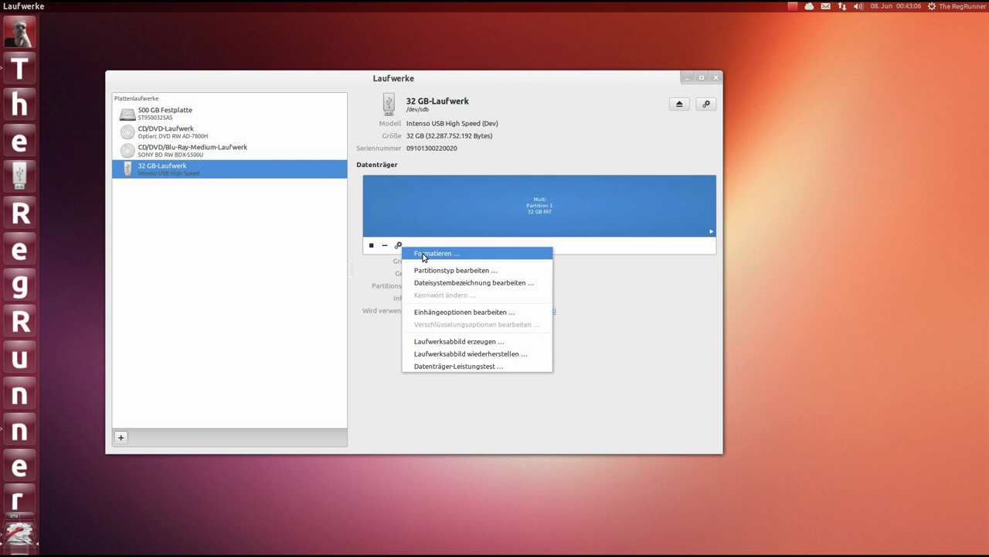
left_click(424, 255)
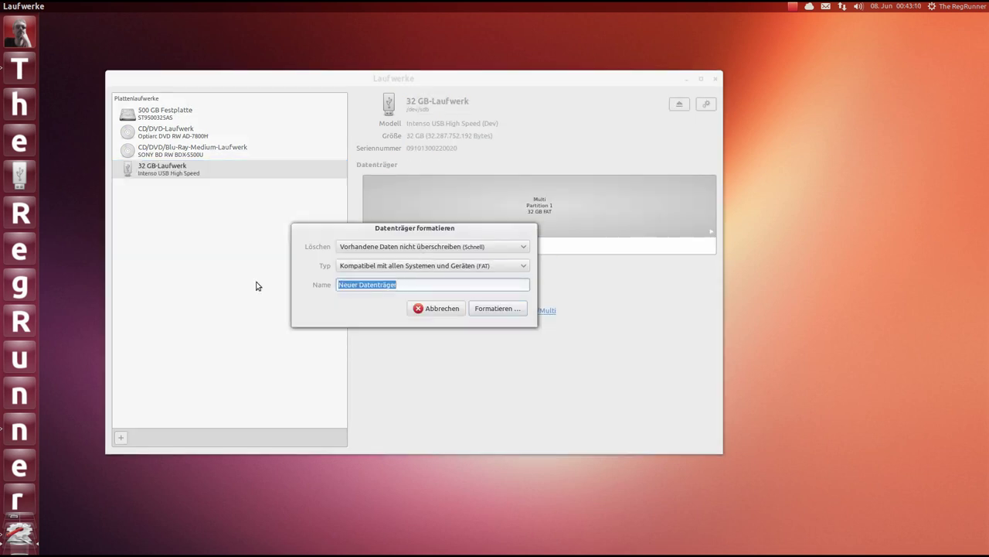
type("fat32")
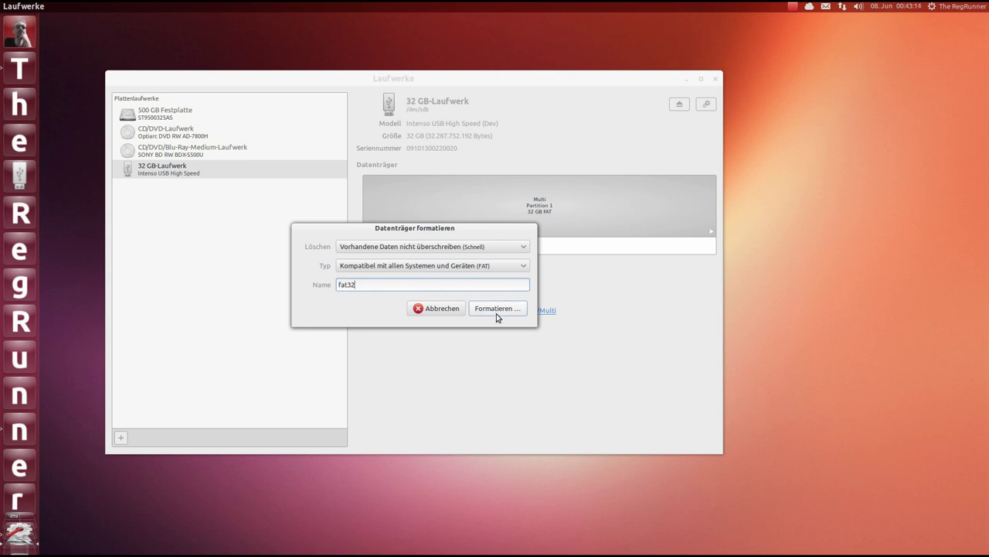
left_click(497, 308)
left_click(545, 317)
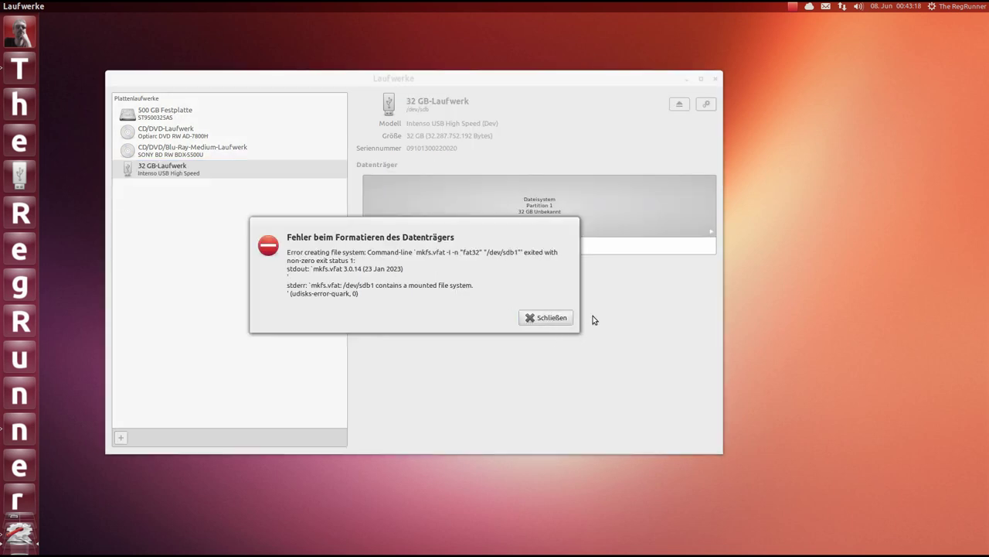
left_click(548, 317)
Step: Eject the 32 GB USB volume and quick-format its Partition 1 as FAT with the name fat32
right_click(19, 176)
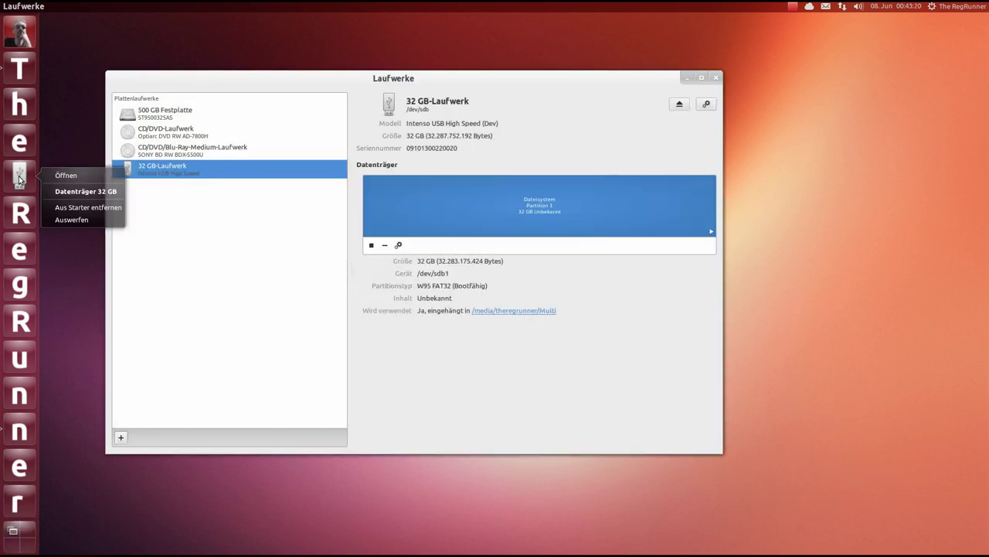
left_click(93, 220)
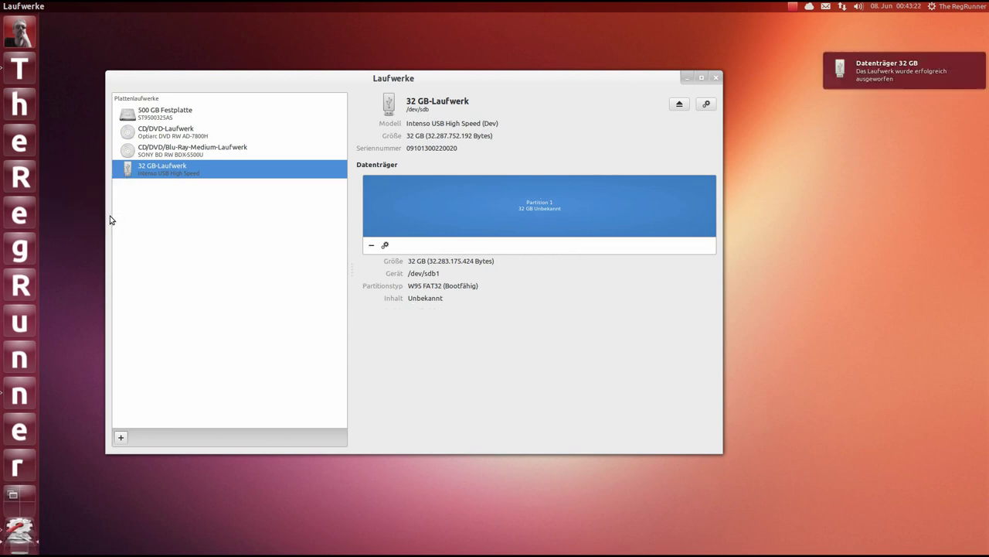
left_click(386, 245)
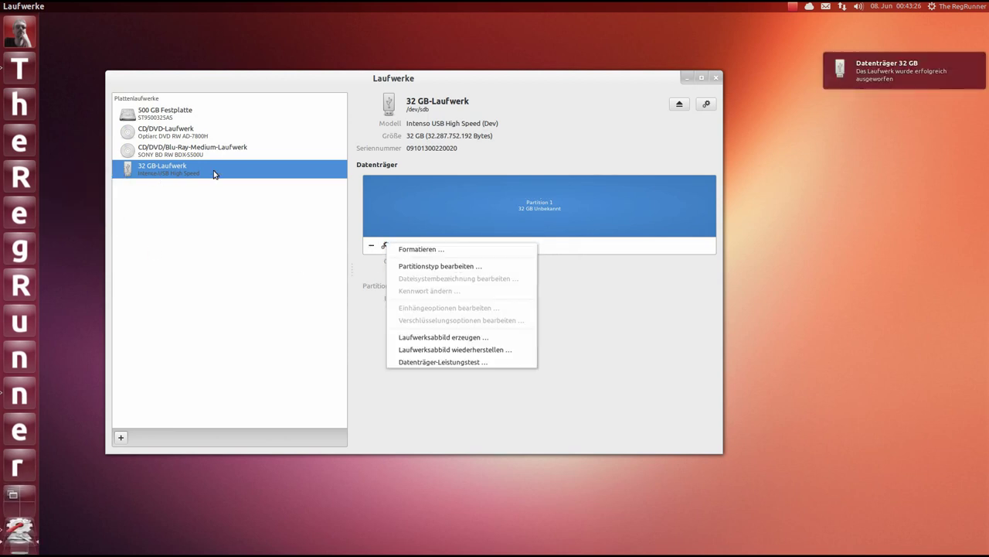
left_click(444, 251)
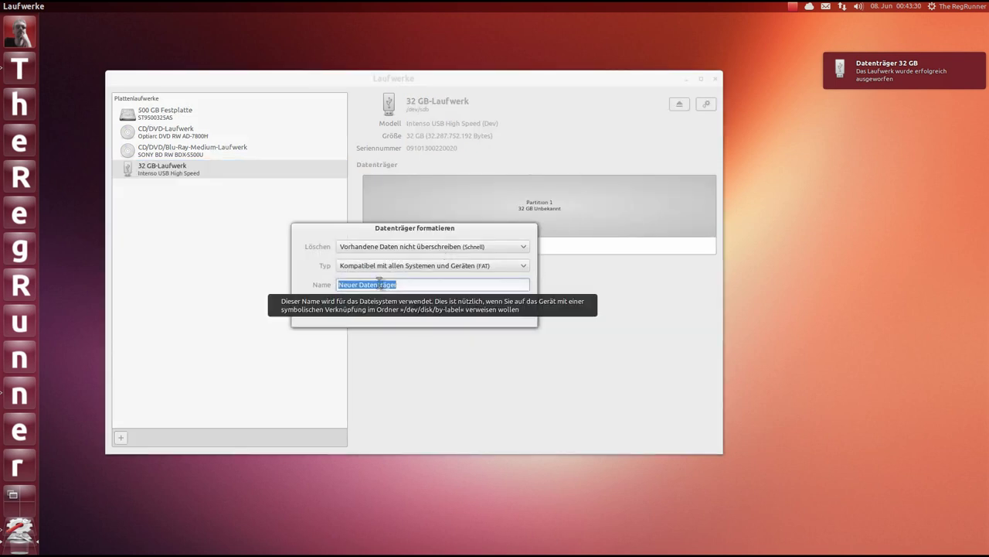
type("fat32")
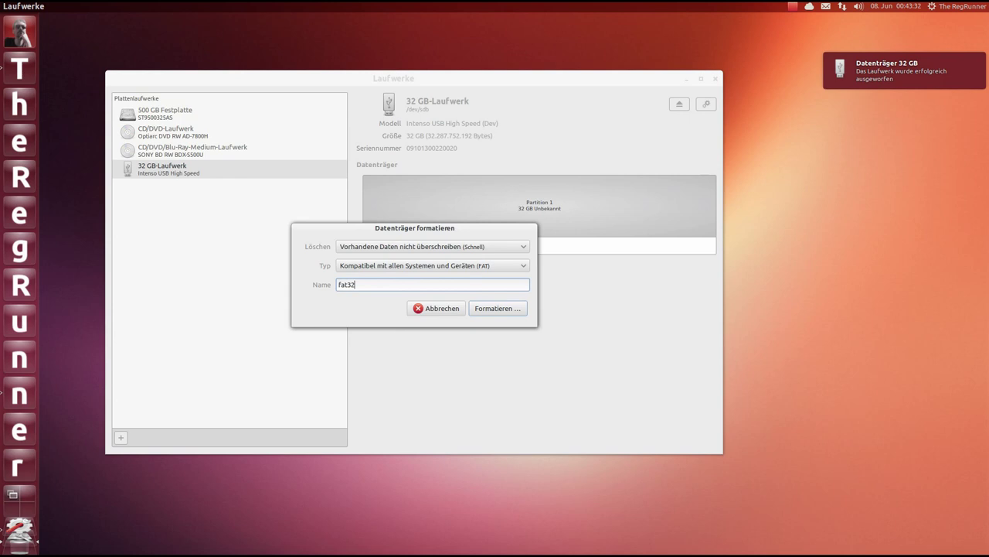
left_click(513, 310)
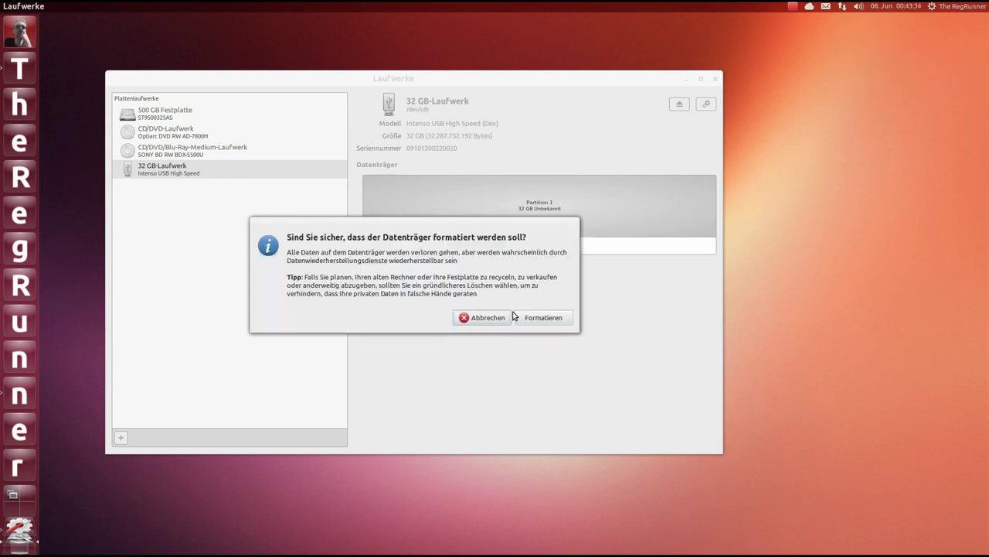
left_click(531, 314)
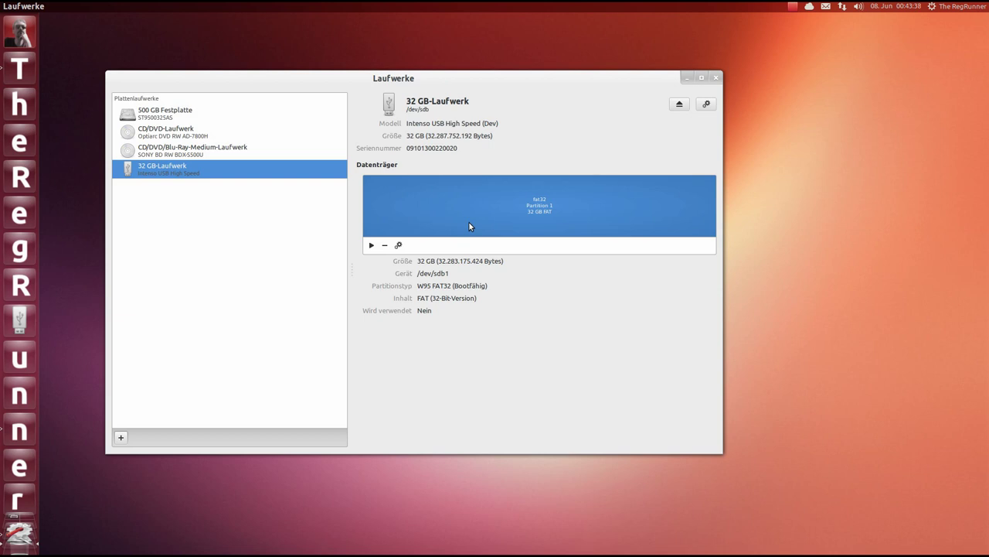
Step: Close Laufwerke, search the applications for multi, launch MultiSystem and reposition its window on the desktop
left_click(718, 77)
left_click_drag(20, 319, 156, 162)
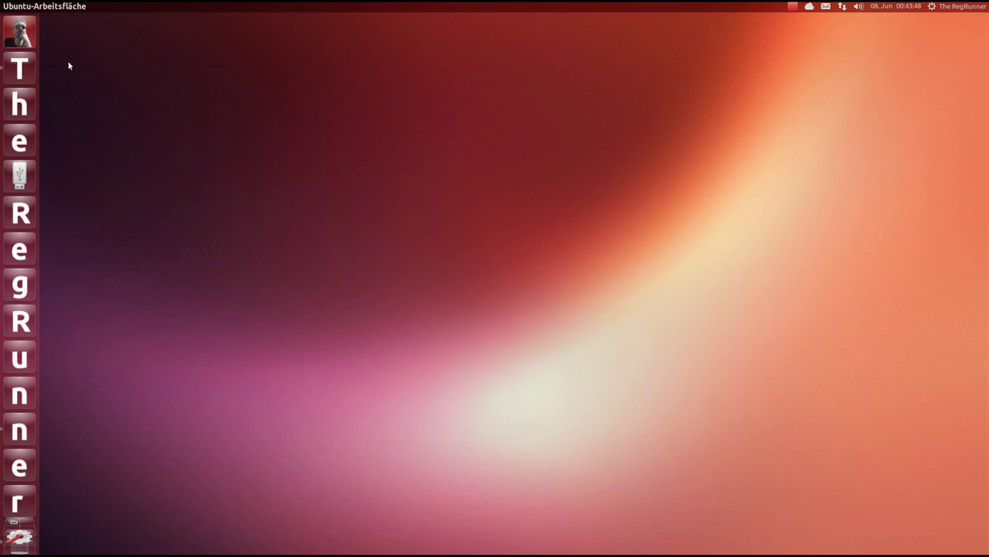
left_click(18, 33)
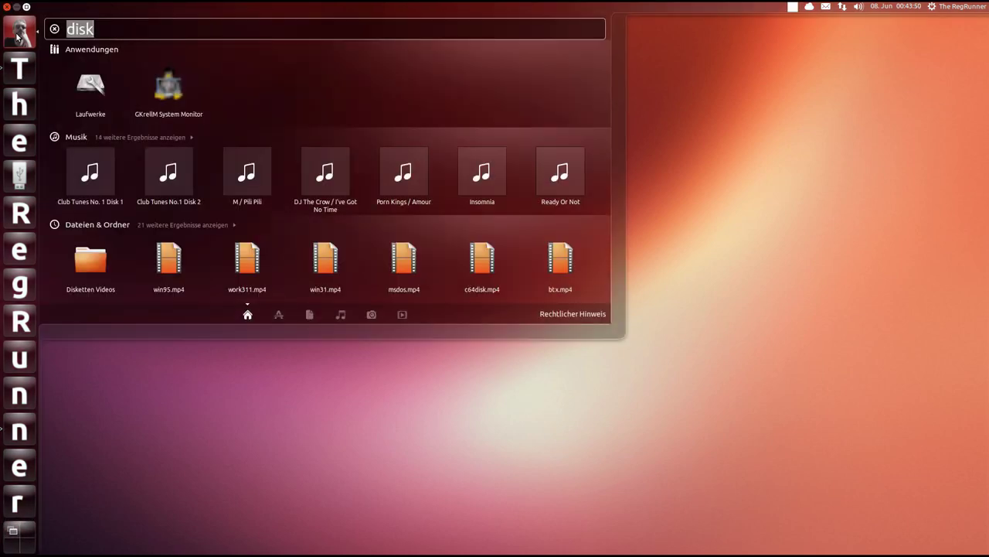
type("multi")
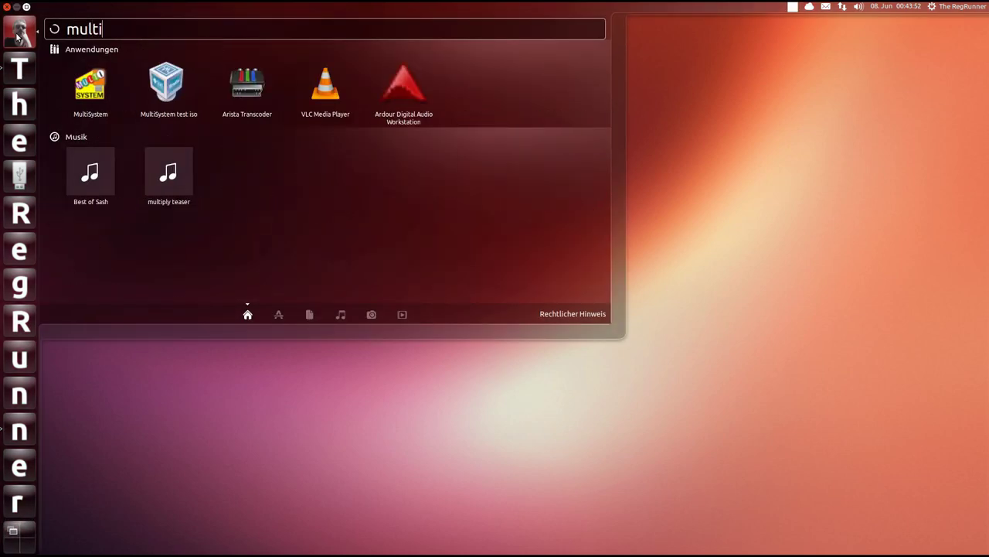
left_click(105, 84)
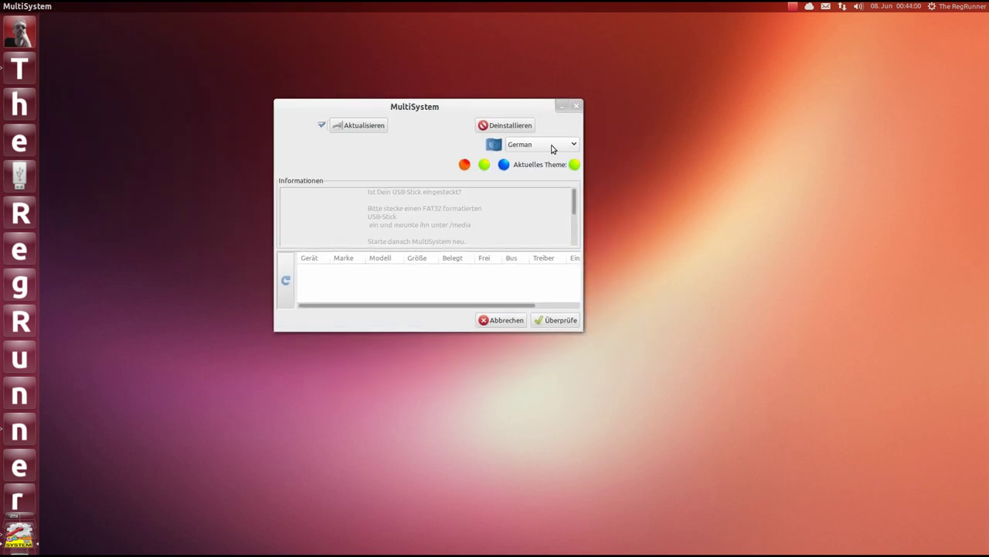
left_click_drag(409, 106, 382, 80)
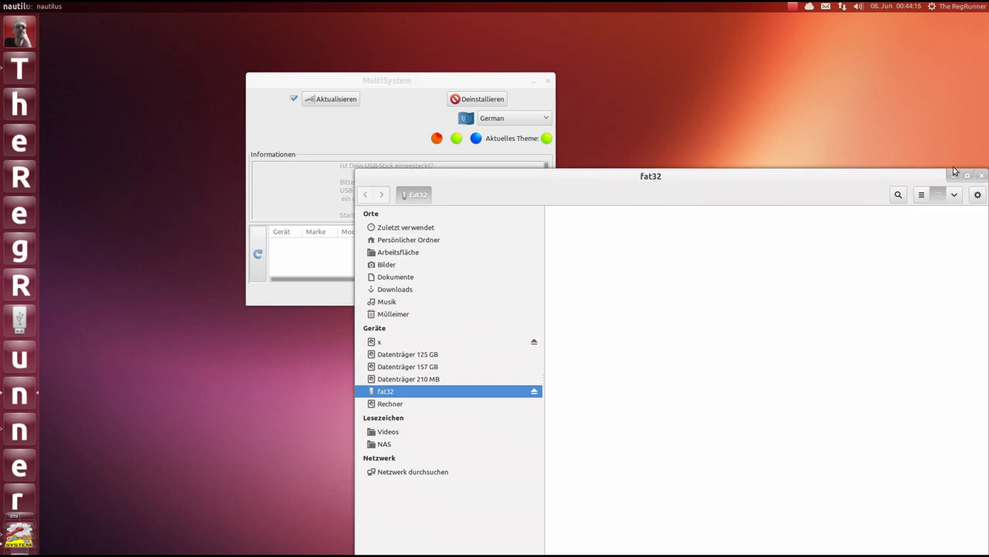
Step: Close the fat32 folder window and have MultiSystem check again for the mounted USB stick
left_click(982, 176)
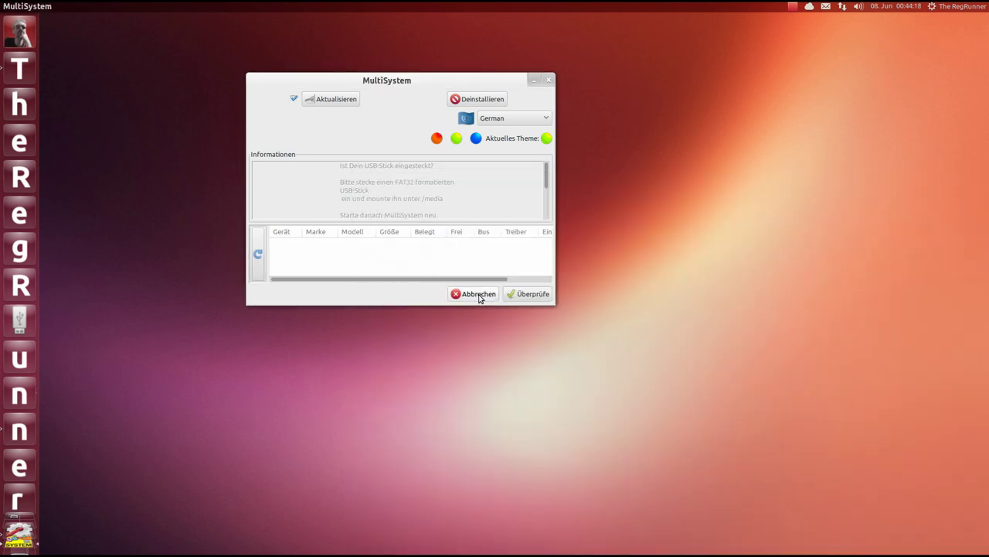
left_click(533, 295)
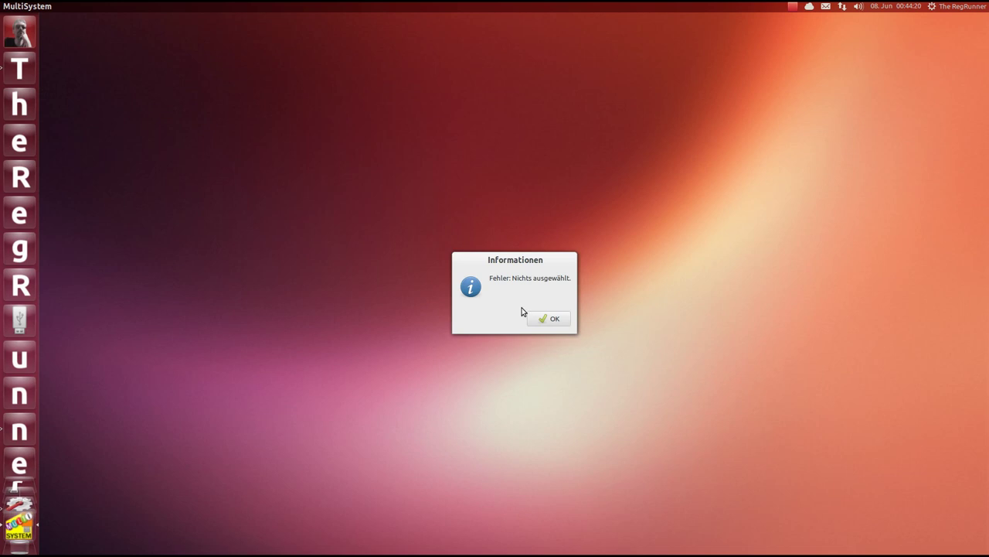
left_click(551, 319)
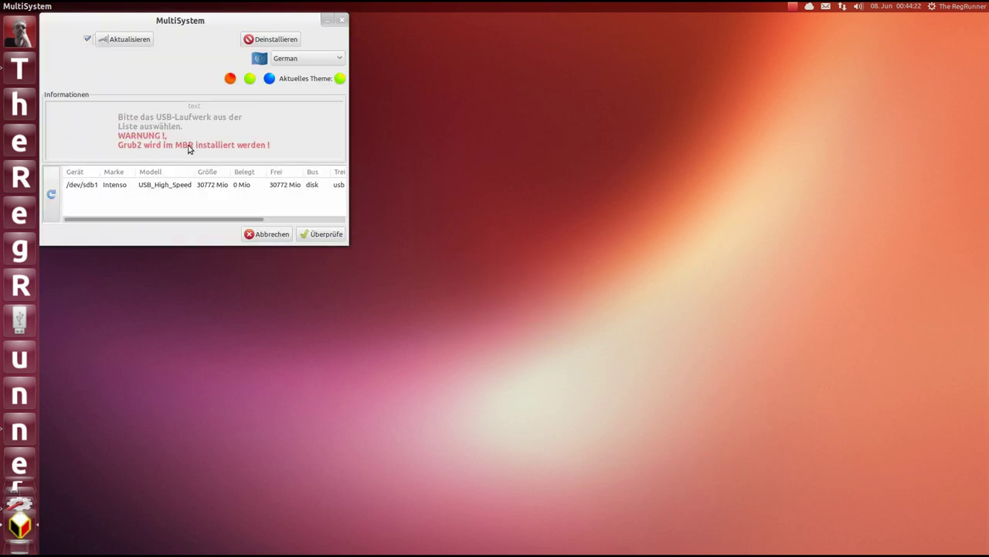
Step: Select the Intenso drive /dev/sdb1 in MultiSystem and confirm the installation of Grub2 on it
left_click_drag(221, 23, 404, 71)
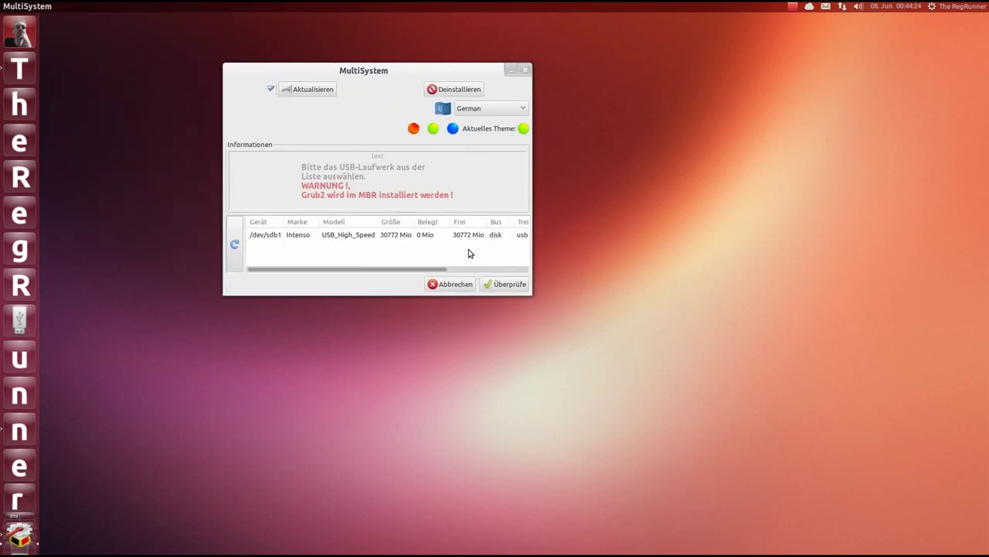
left_click(292, 235)
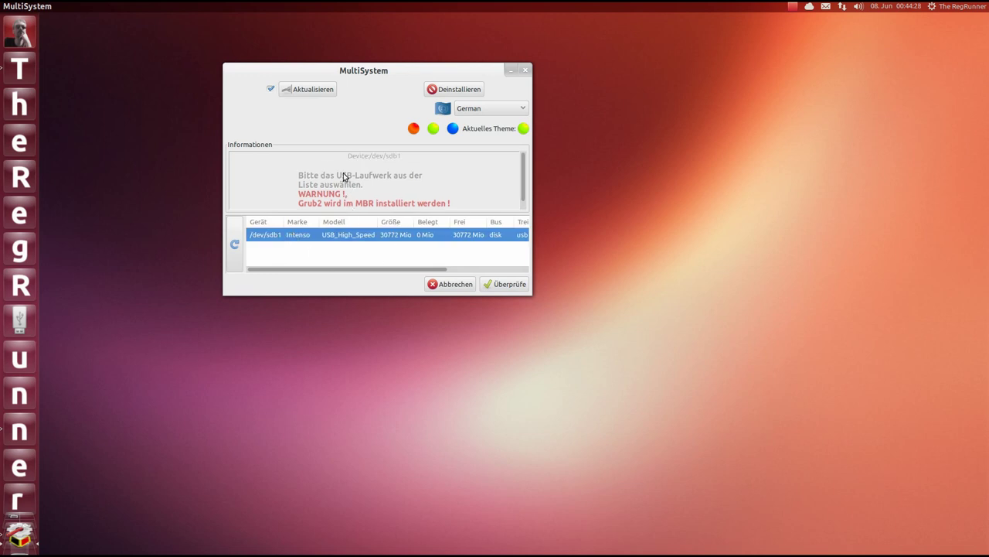
scroll(344, 176, "up", 5)
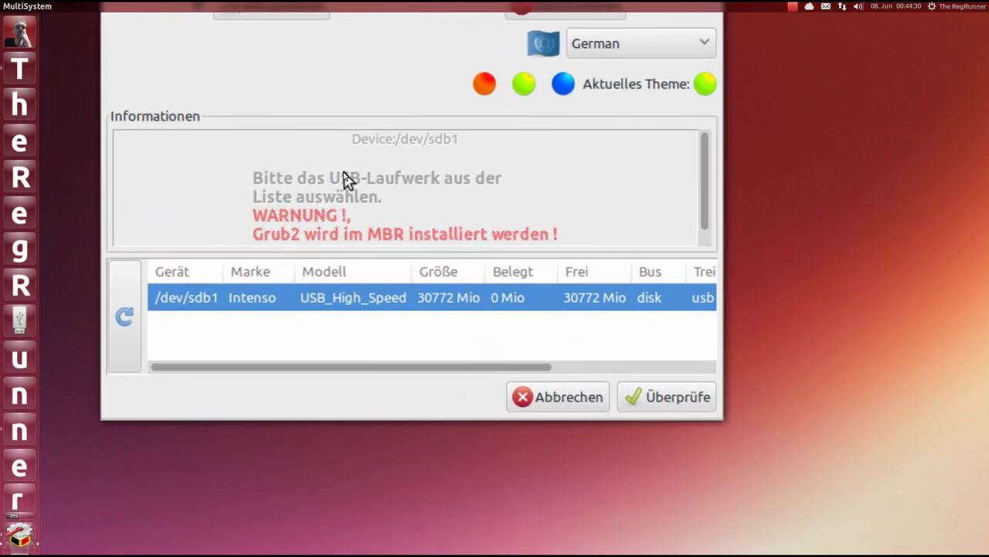
scroll(346, 179, "down", 5)
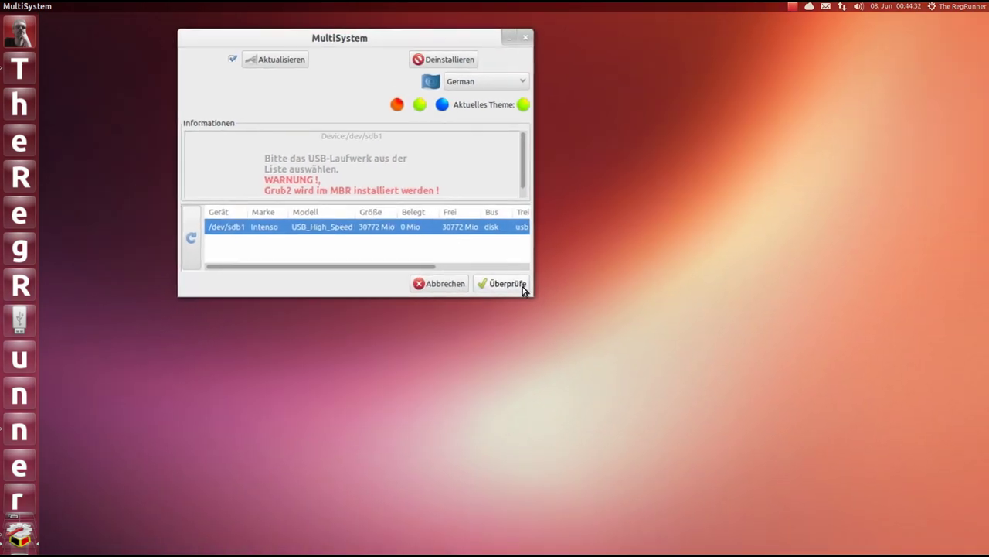
left_click(518, 285)
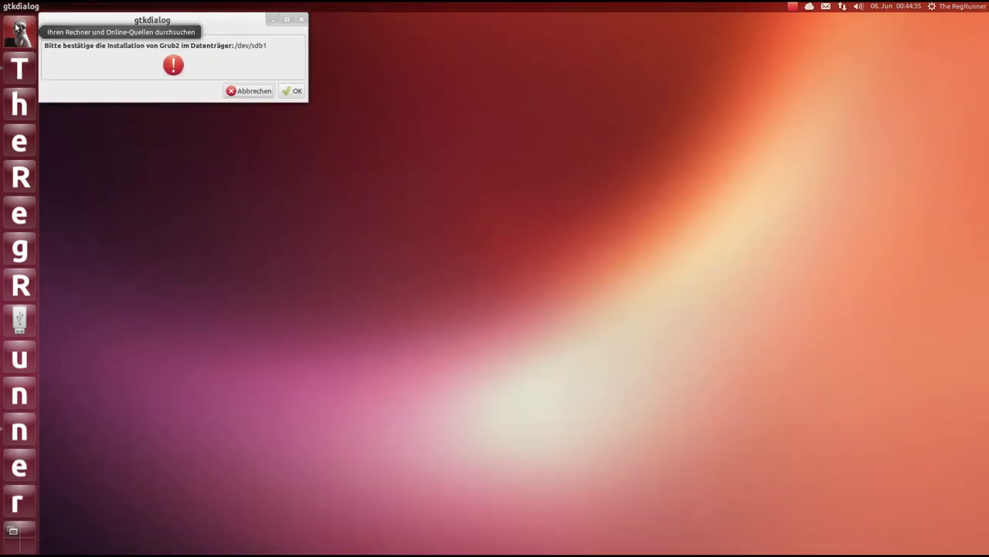
left_click_drag(95, 25, 345, 169)
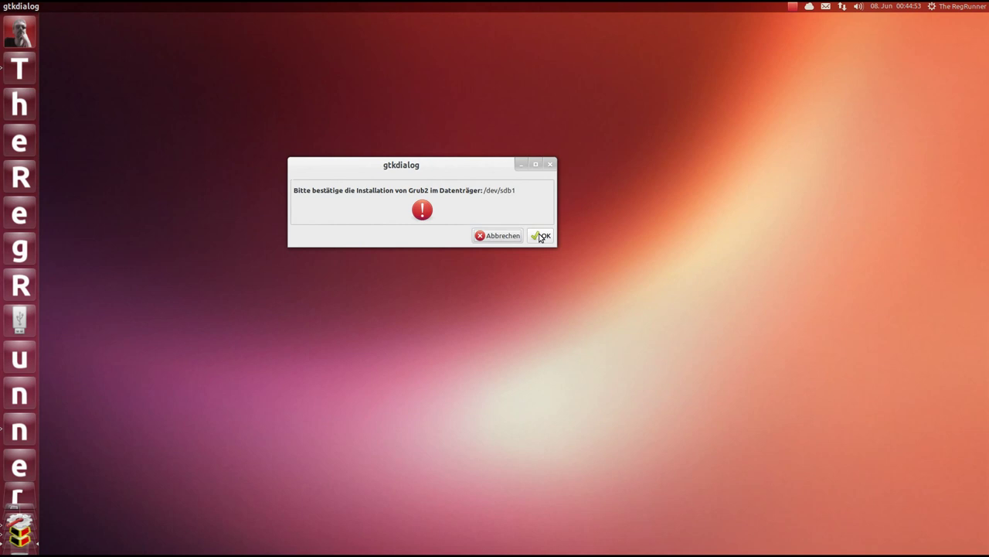
left_click(541, 236)
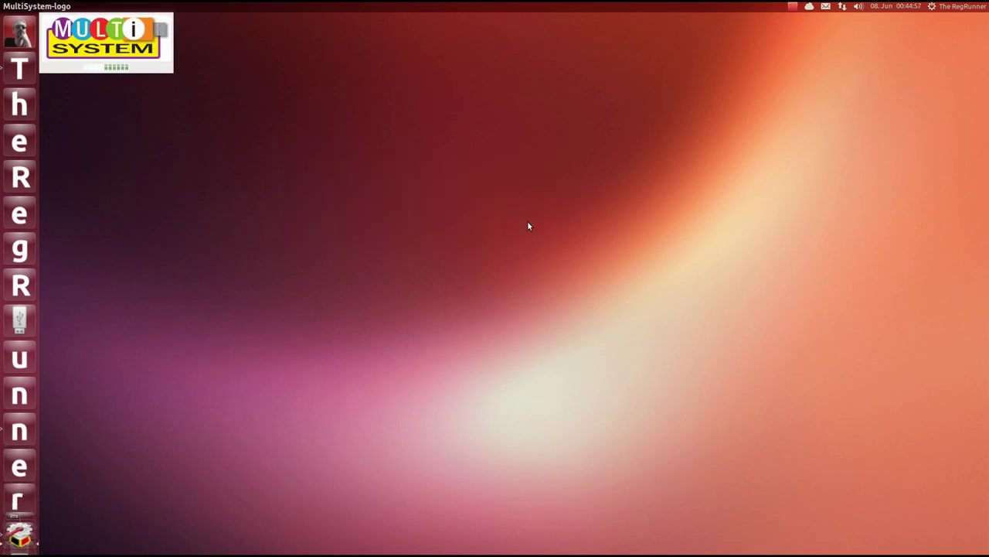
Step: Reposition the MultiSystem main window and place the cursor in the Drag and Drop ISO/img field
left_click_drag(348, 21, 468, 136)
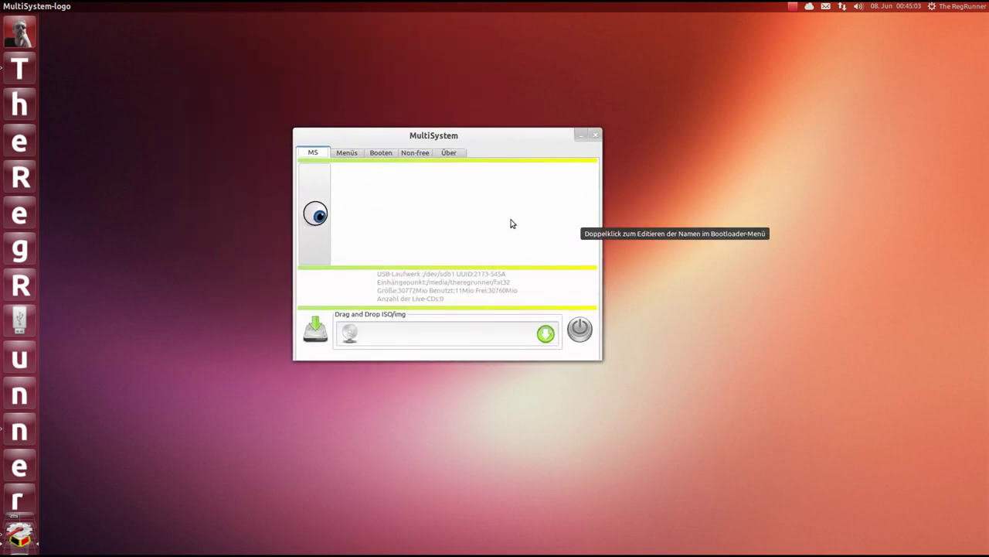
left_click_drag(484, 134, 314, 78)
left_click(259, 278)
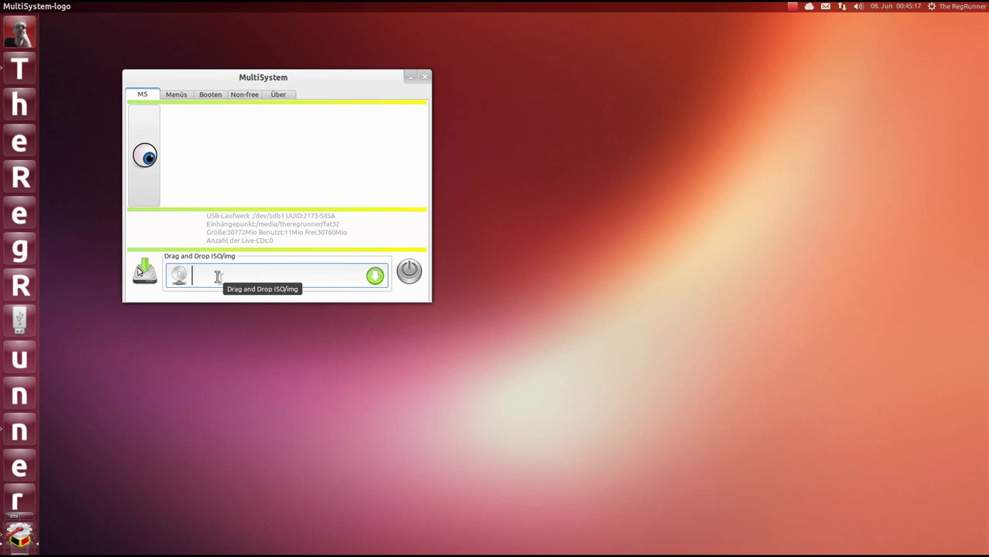
left_click_drag(324, 78, 386, 85)
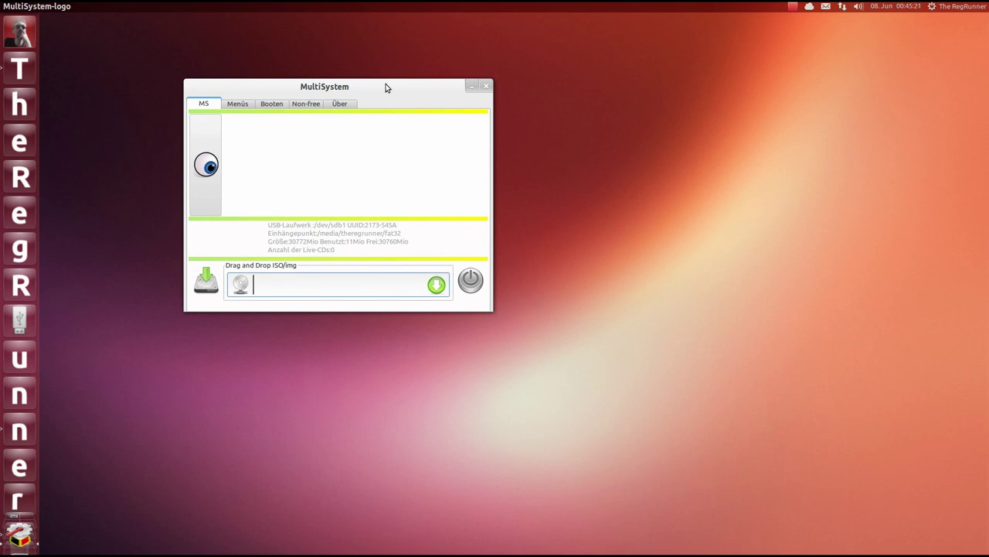
Step: Open the VirtualBox VMs folder in the file manager and arrange its window beside MultiSystem
left_click_drag(387, 86, 311, 87)
left_click(17, 391)
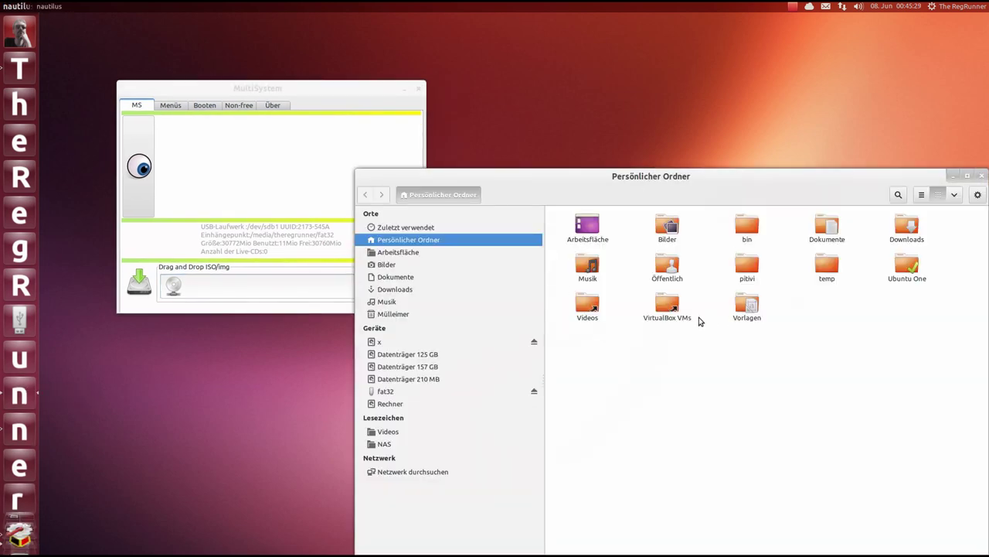
double_click(667, 305)
left_click_drag(779, 185, 750, 127)
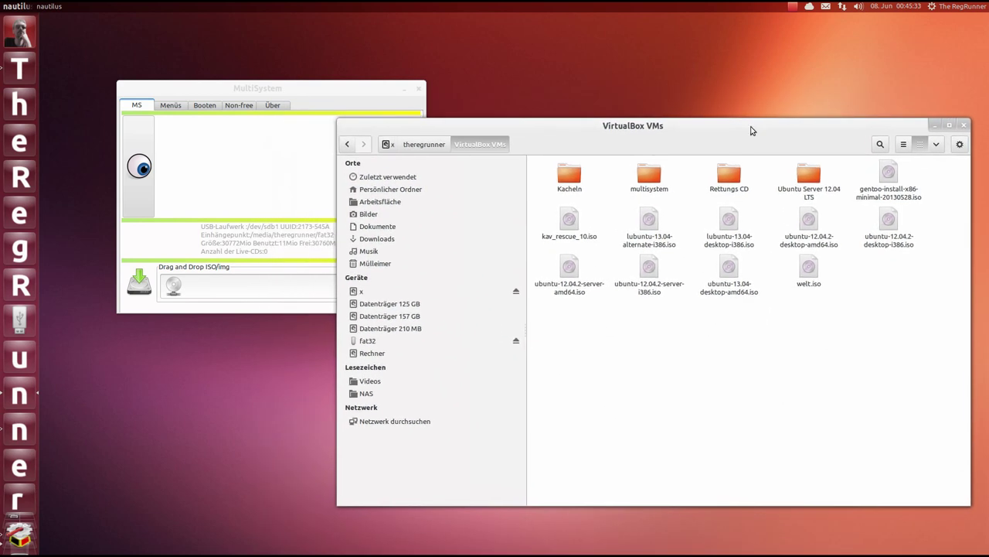
left_click_drag(292, 95, 247, 82)
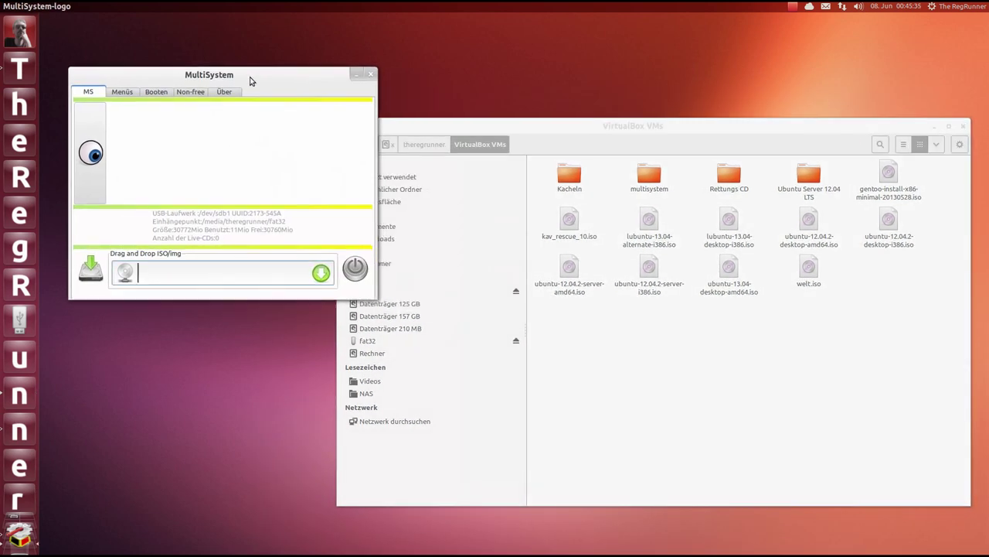
left_click(725, 351)
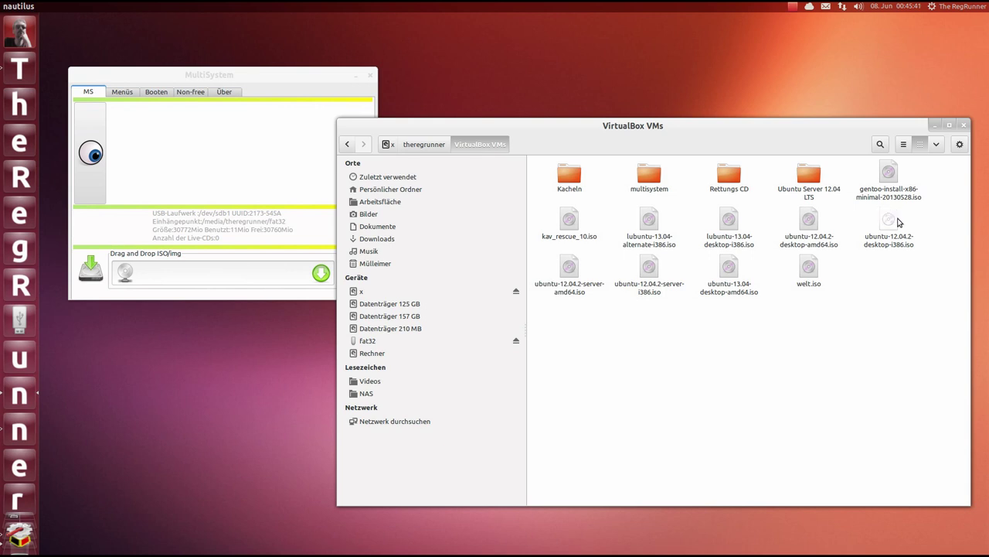
Step: Add ubuntu-12.04.2-desktop-i386.iso to the USB stick in MultiSystem and authorise it with the administrator password
left_click(888, 222)
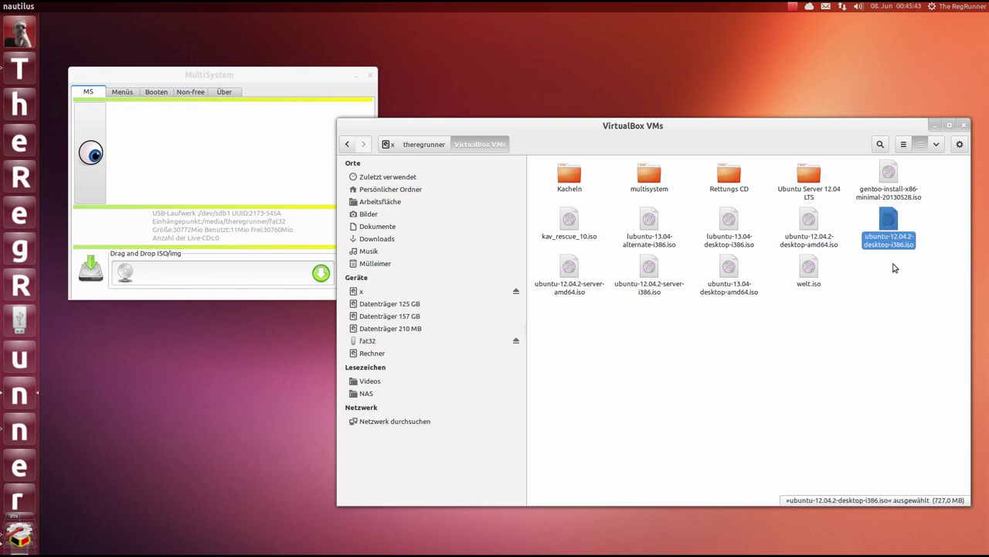
left_click_drag(893, 228, 193, 276)
left_click_drag(539, 130, 715, 116)
left_click_drag(248, 75, 361, 96)
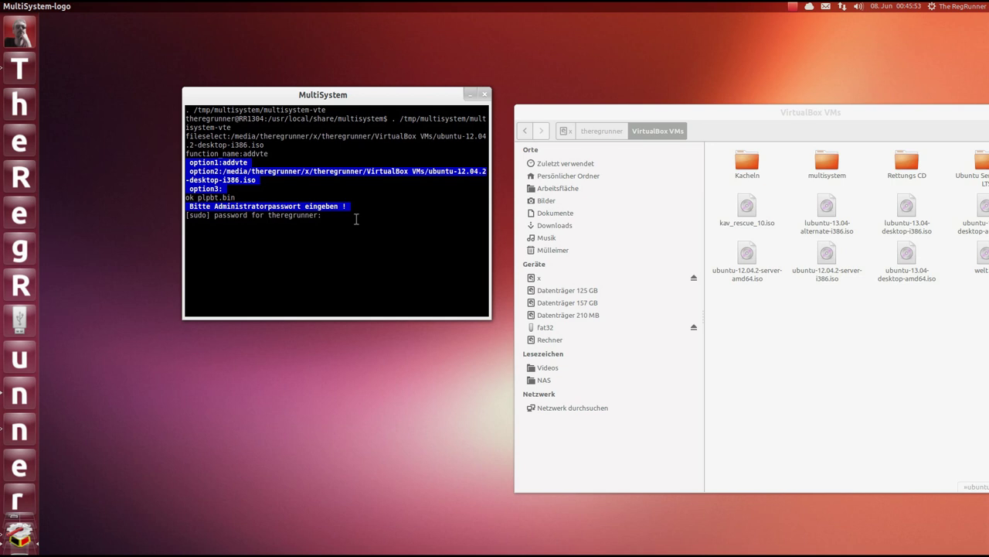
key("Return")
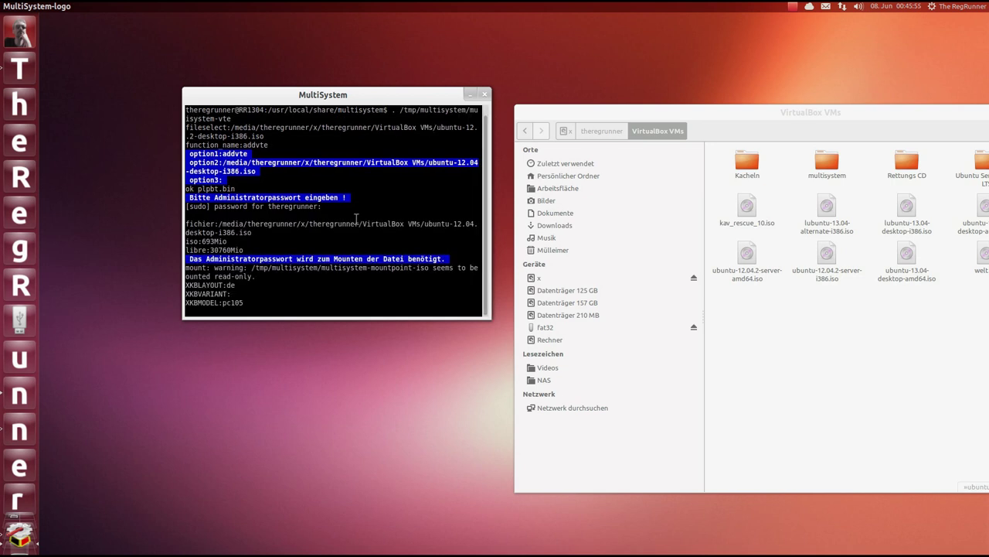
Step: Close the VirtualBox VMs folder window and reposition the MultiSystem window while the ISO is copied
left_click_drag(371, 95, 250, 93)
left_click_drag(726, 112, 637, 91)
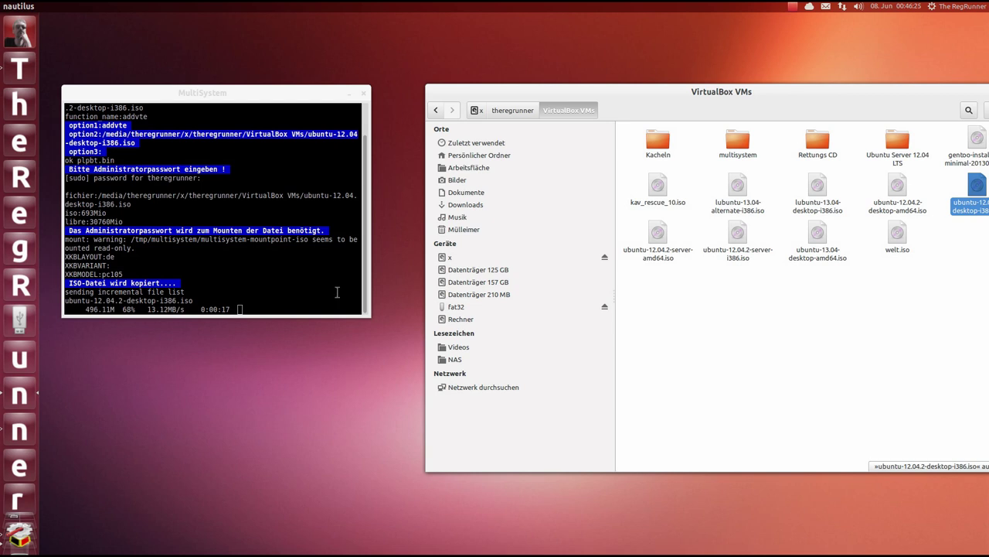
left_click_drag(824, 93, 768, 93)
left_click(956, 93)
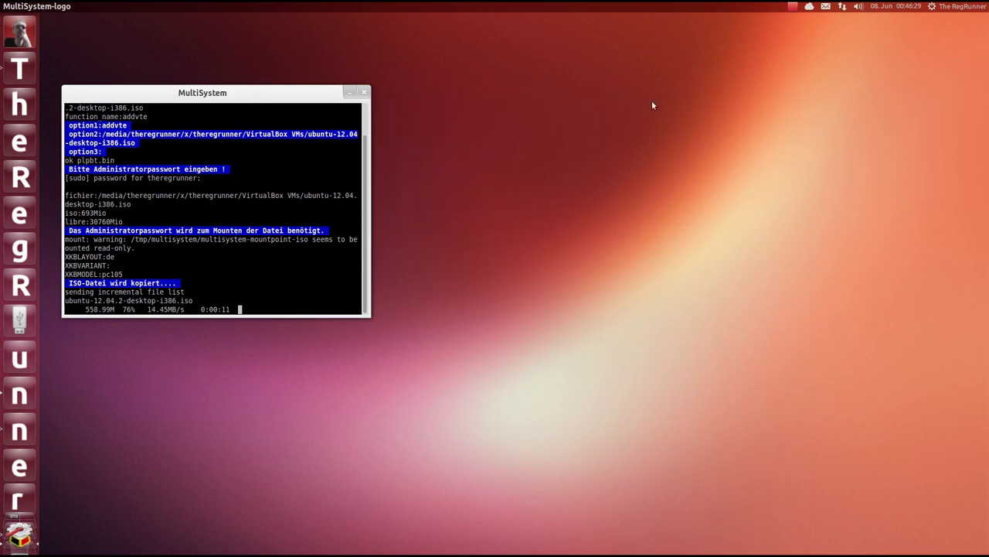
left_click_drag(241, 96, 339, 94)
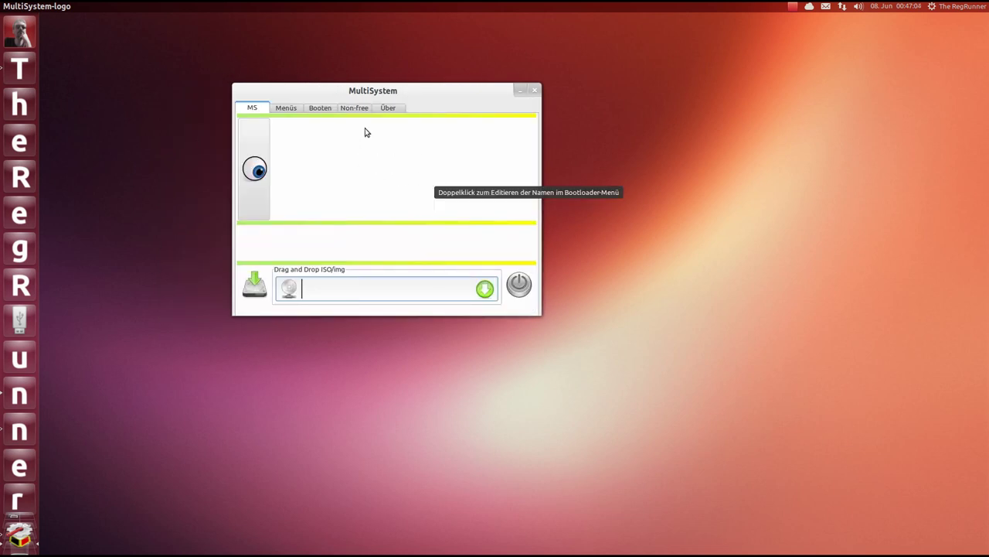
Step: Close and relaunch MultiSystem, and have it check again for the USB stick
left_click_drag(361, 91, 344, 127)
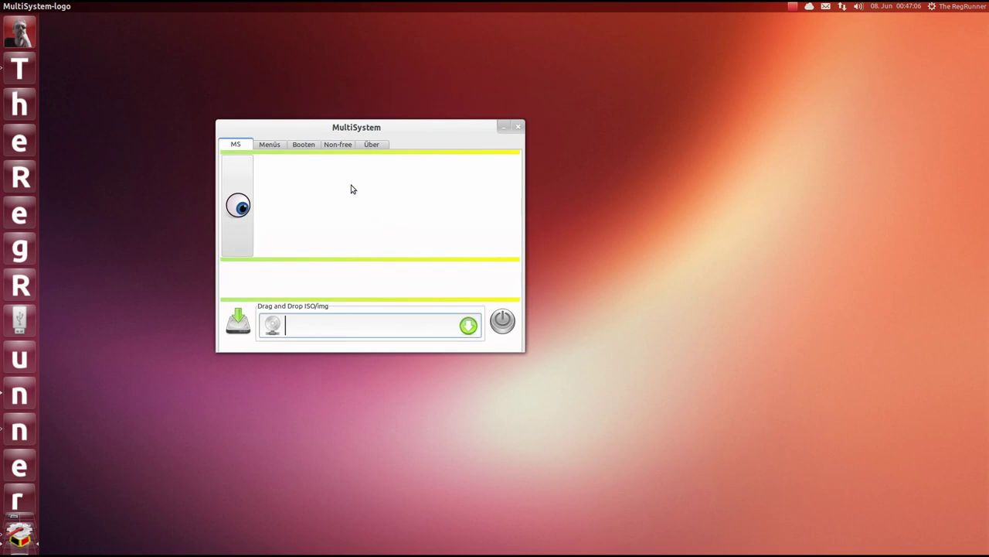
left_click(518, 129)
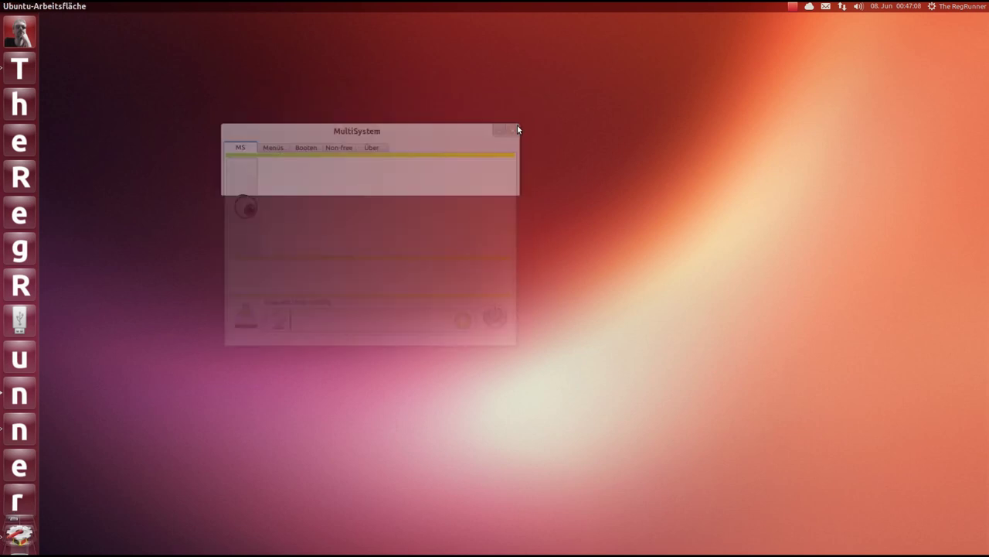
left_click(11, 39)
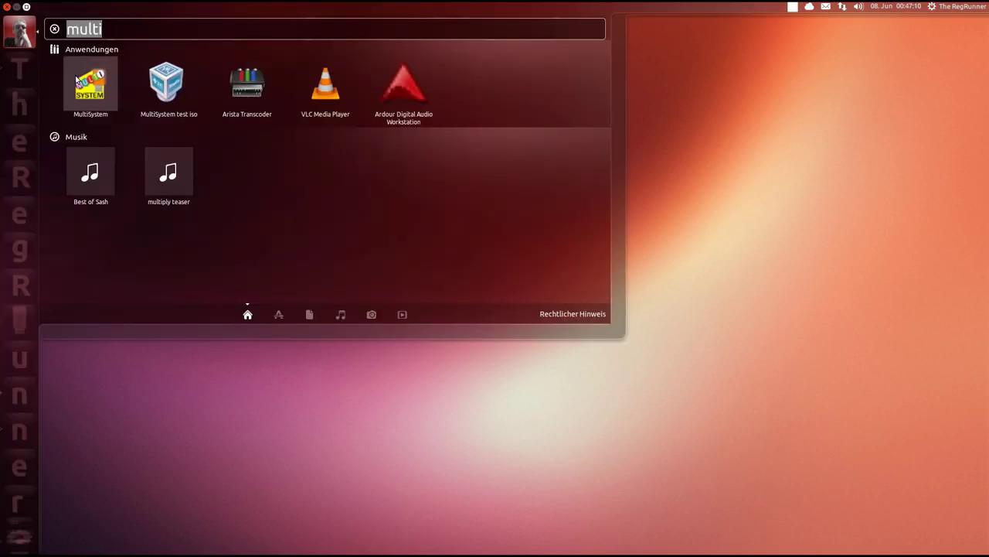
left_click(75, 75)
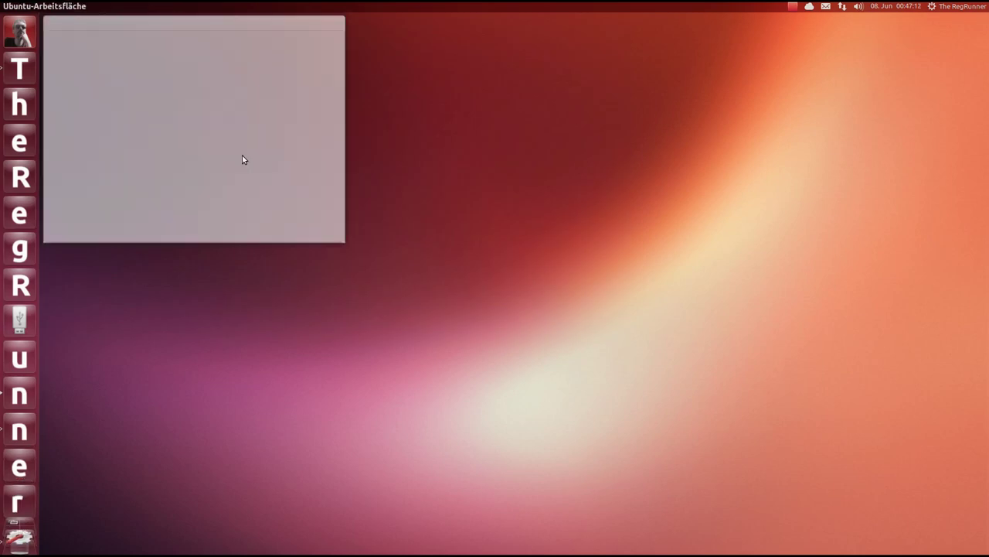
left_click_drag(190, 22, 296, 44)
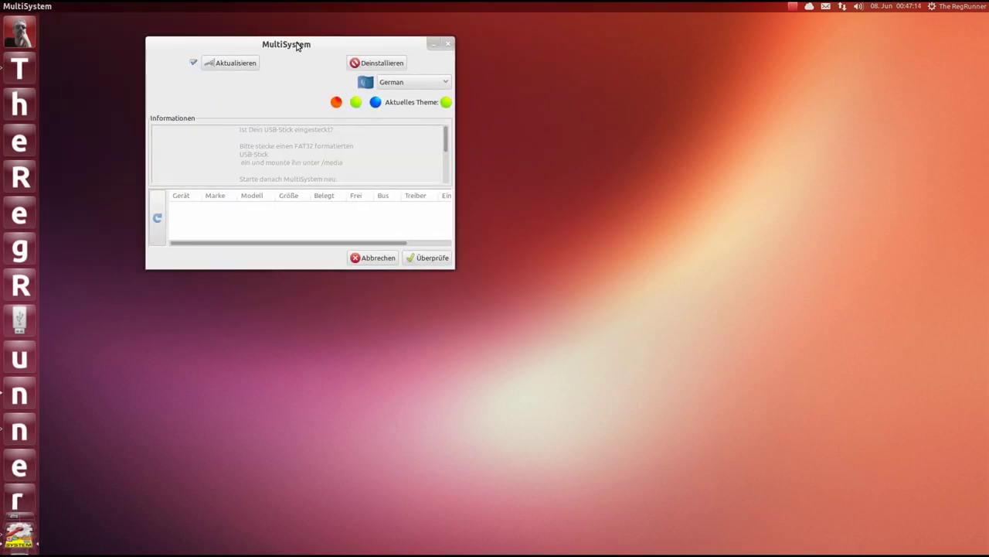
left_click(445, 259)
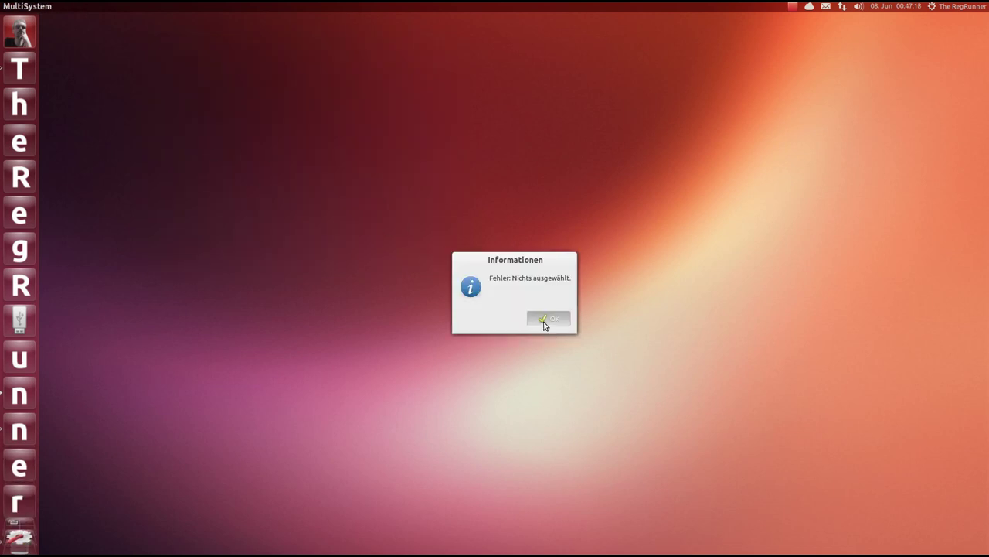
left_click(545, 320)
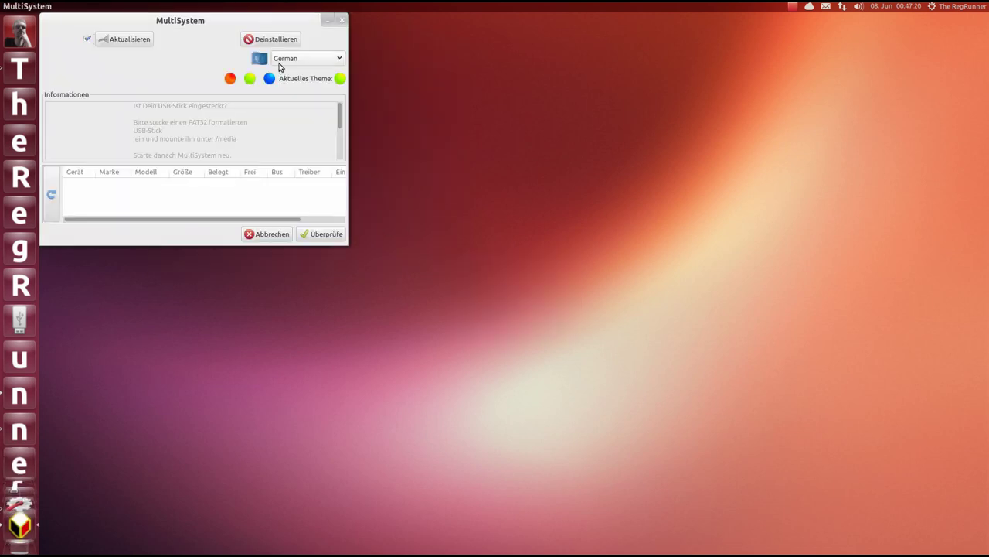
Step: Dismiss the MultiSystem window with the empty device list and launch MultiSystem again from the application search for "multi"
left_click_drag(184, 23, 278, 58)
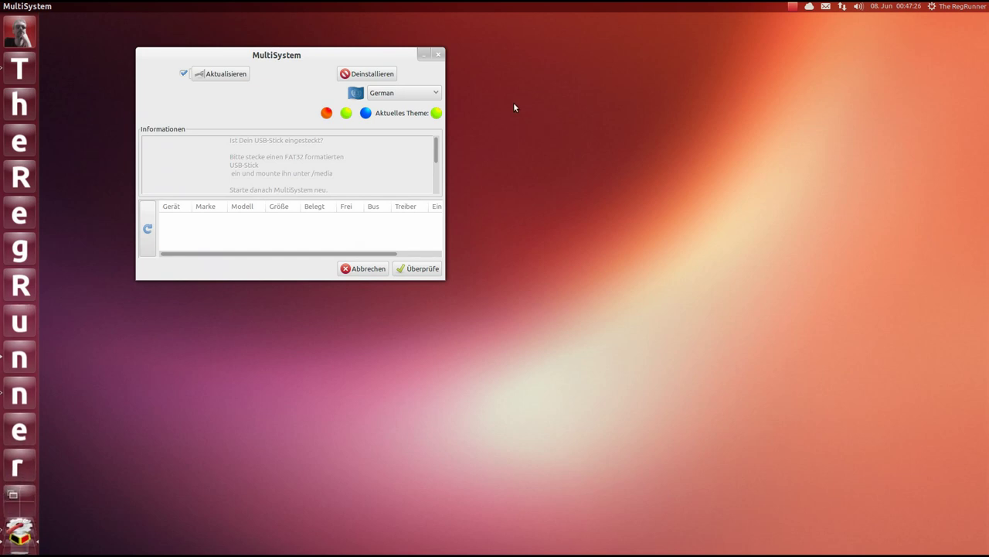
left_click(423, 55)
key("super")
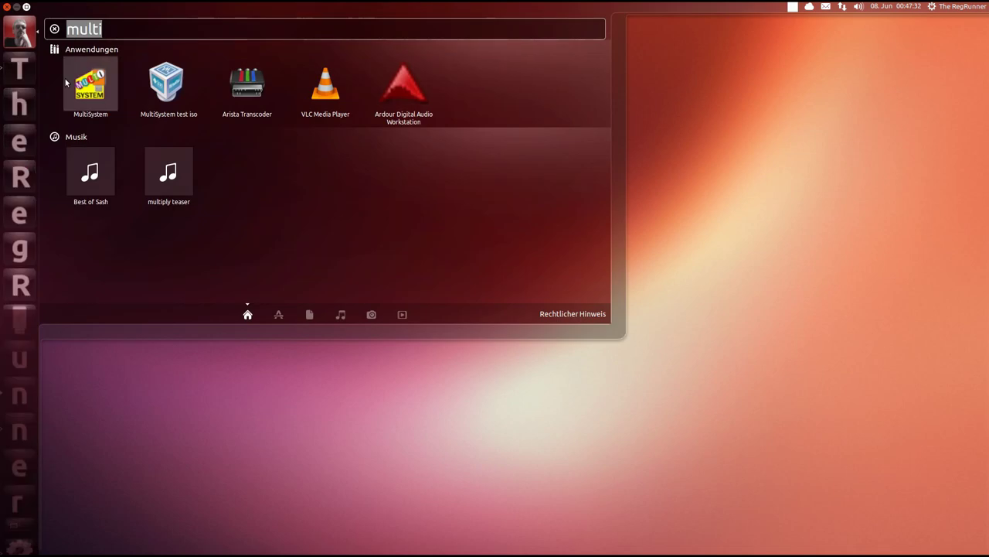
left_click(78, 88)
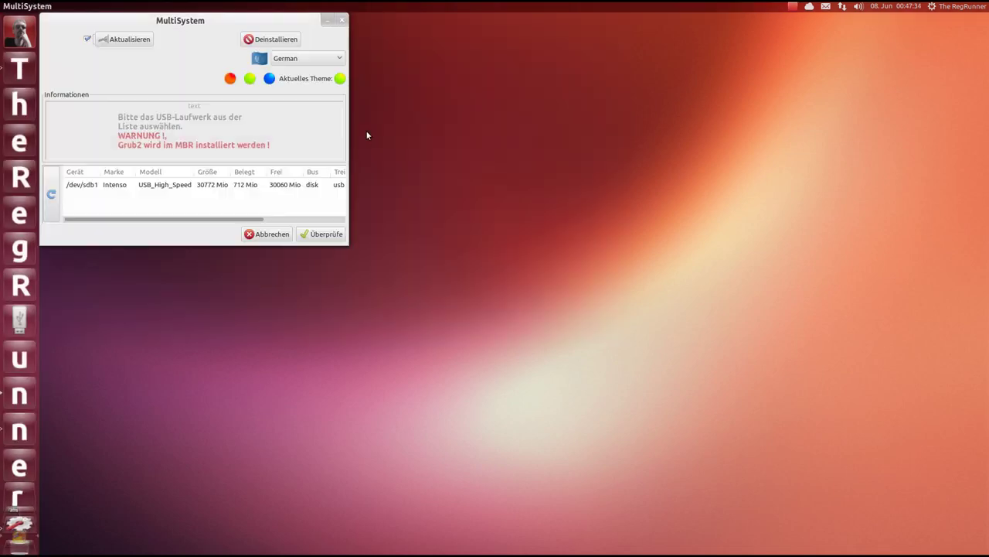
Step: Select the Intenso USB stick /dev/sdb1 in MultiSystem, confirm it, and move the main window away from the screen corner
left_click_drag(206, 21, 289, 75)
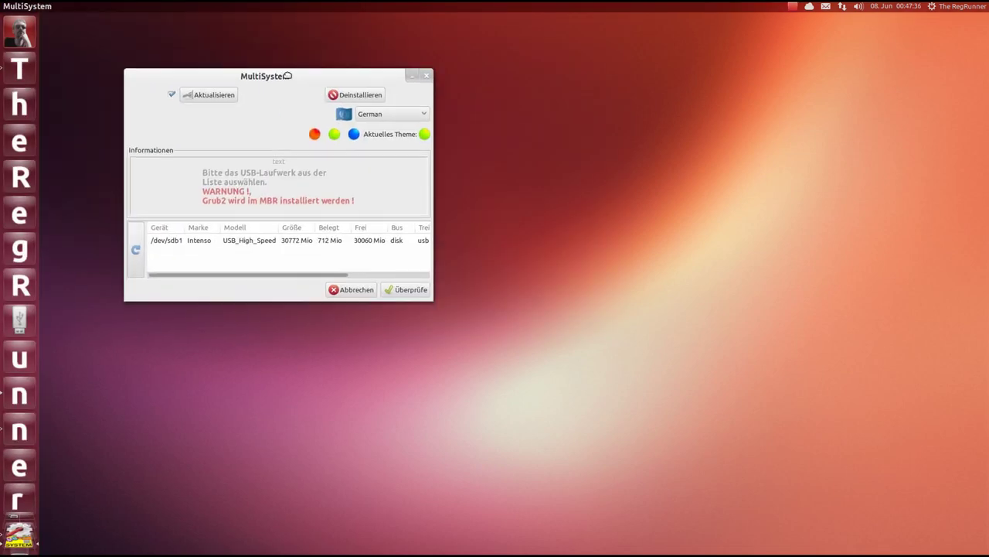
left_click(279, 240)
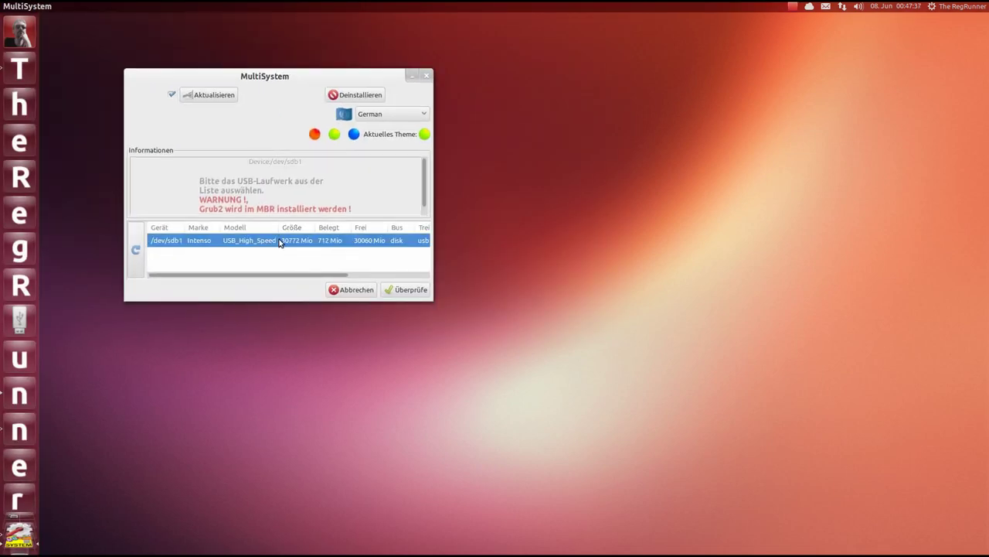
left_click(401, 291)
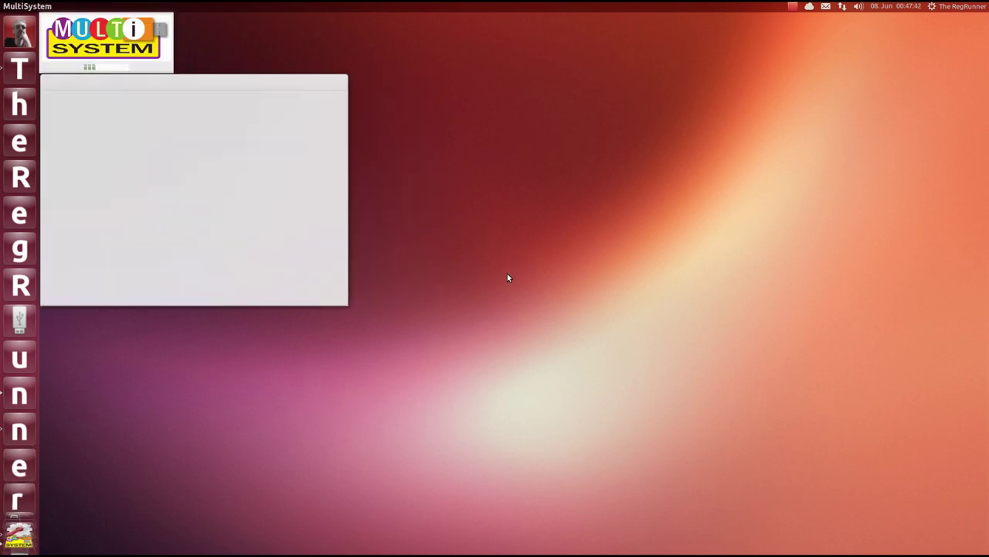
left_click_drag(273, 87, 390, 117)
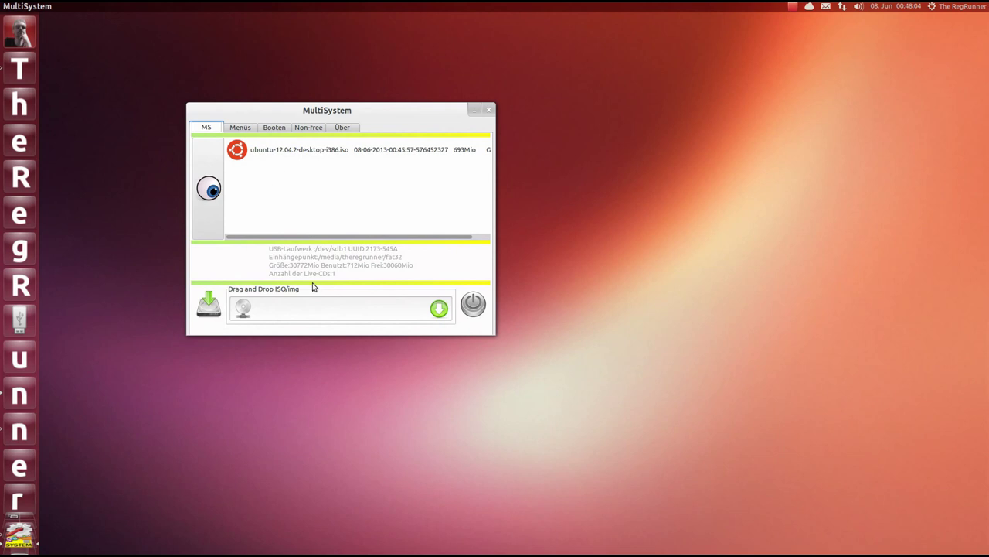
left_click(304, 306)
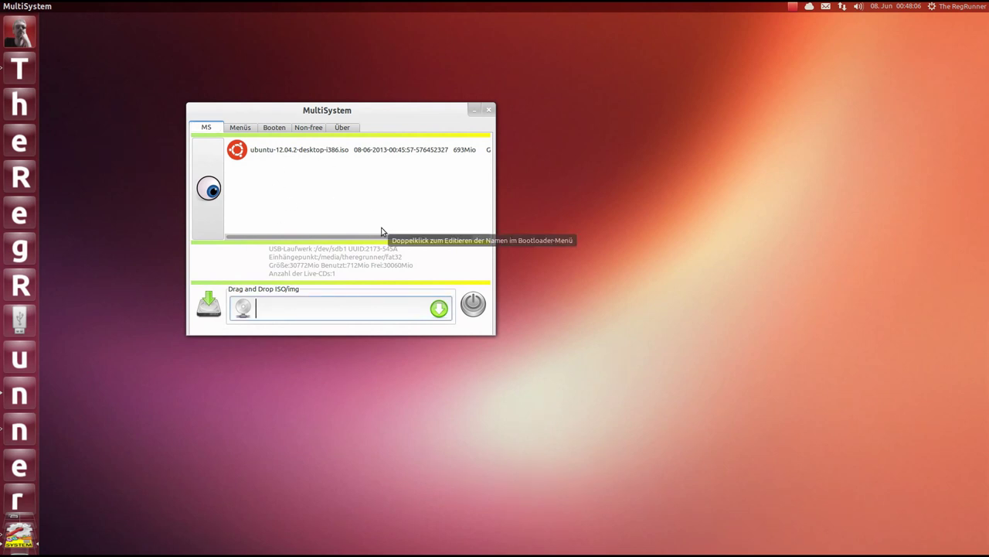
left_click(208, 188)
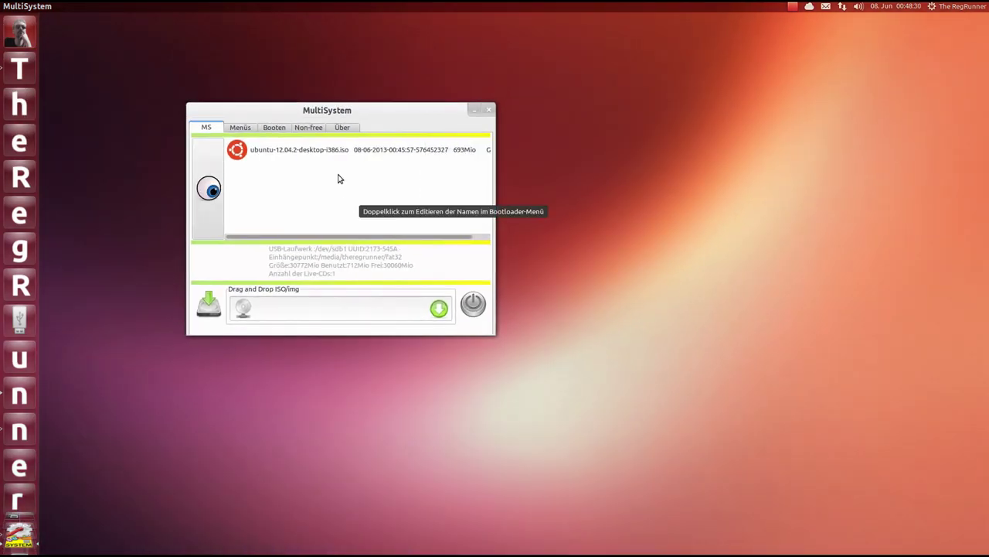
Step: Open MultiSystem's GRUB settings and move the settings window towards the middle of the desktop
left_click_drag(337, 116, 367, 123)
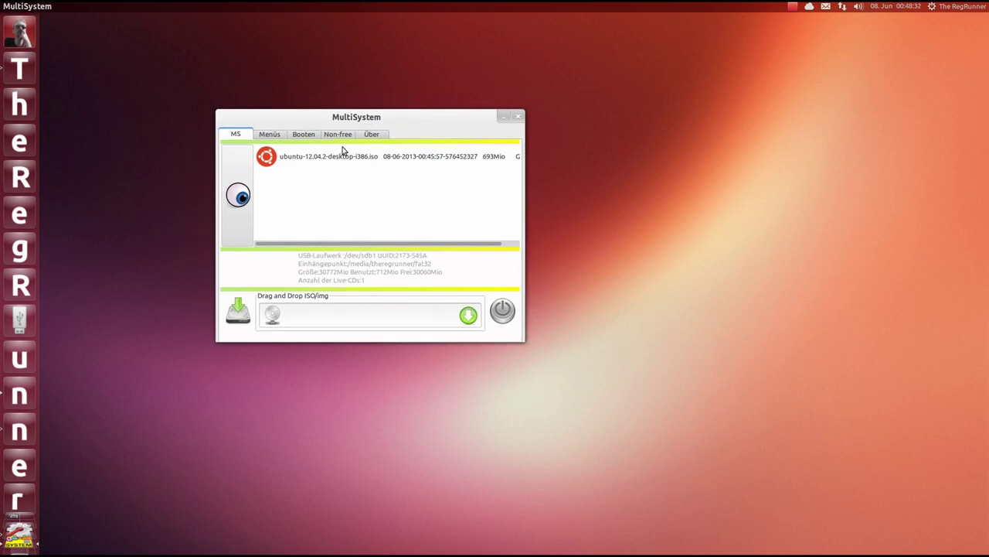
left_click(272, 135)
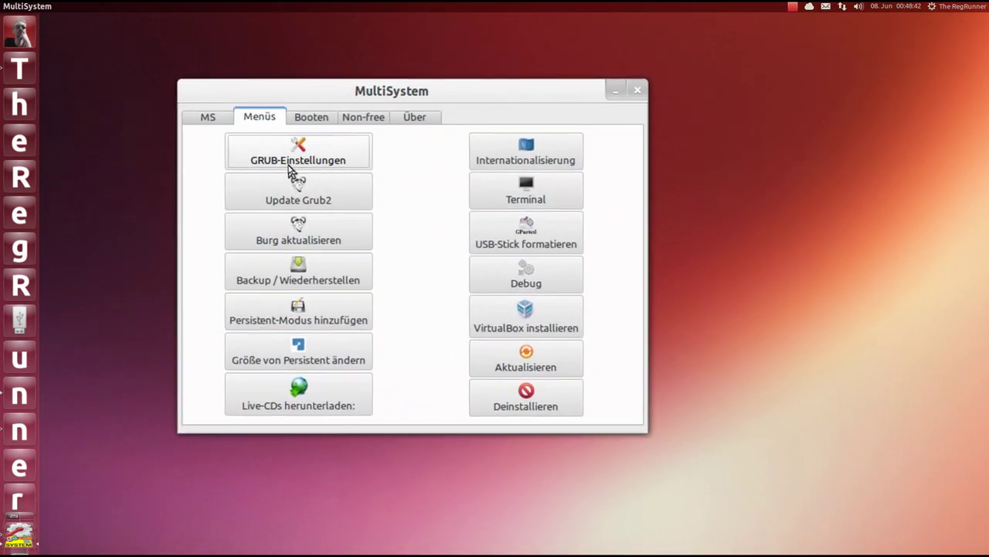
left_click(291, 159)
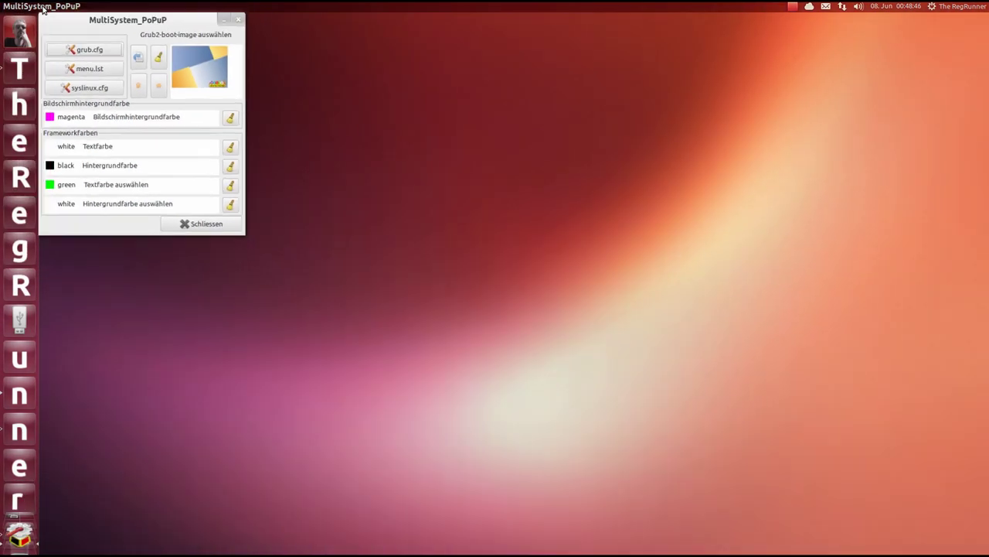
left_click_drag(116, 17, 353, 136)
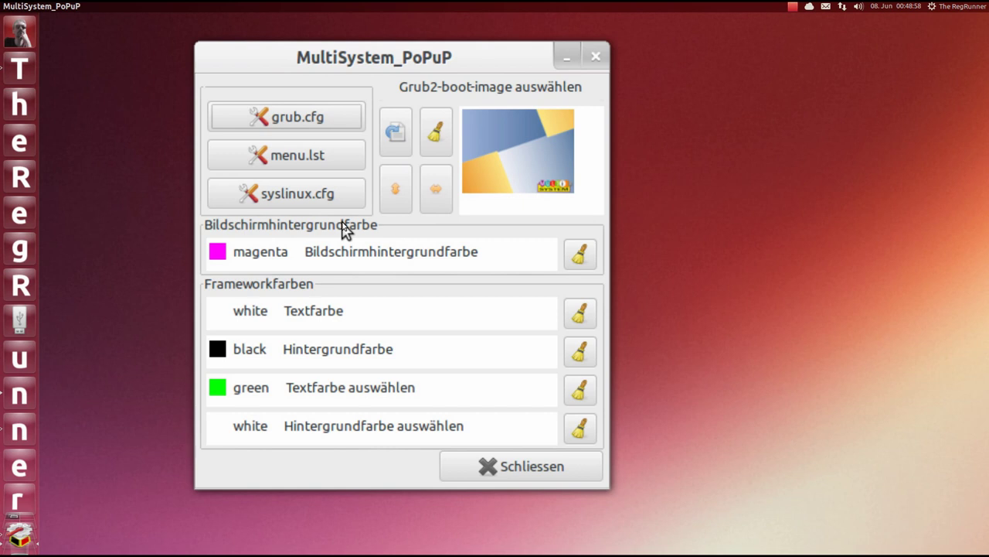
Step: Set the 1600x1200 PNG from the home folder's temp directory as the Grub2 boot image
left_click(414, 198)
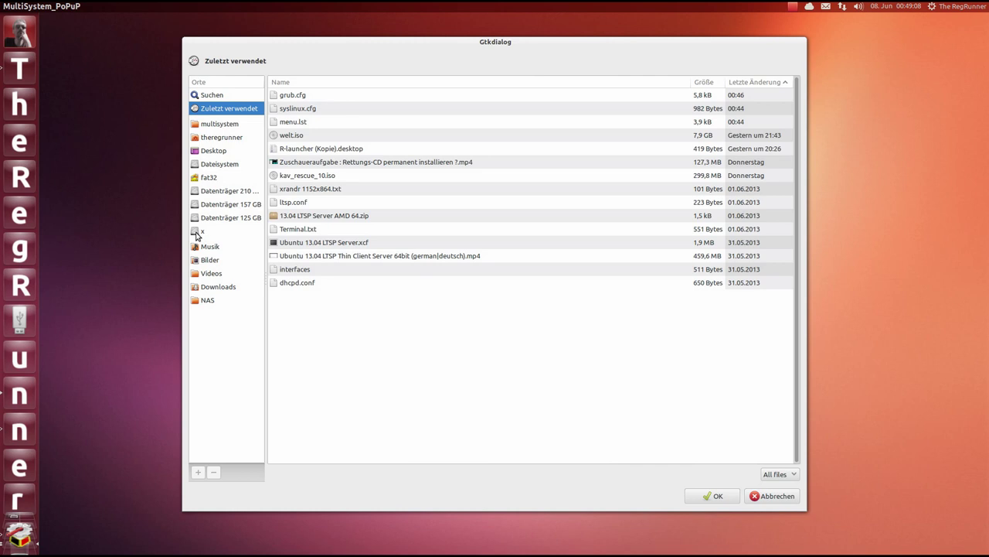
left_click(198, 140)
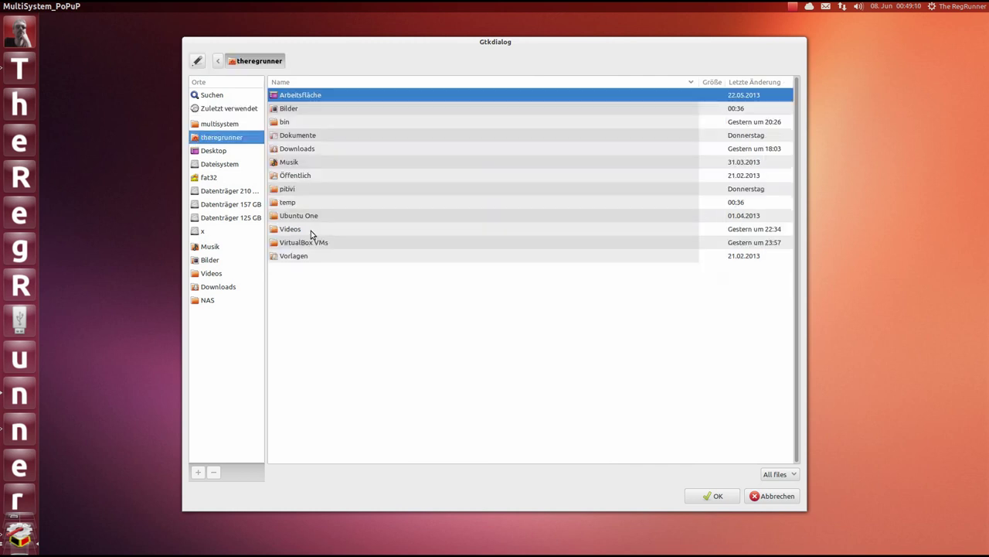
double_click(280, 202)
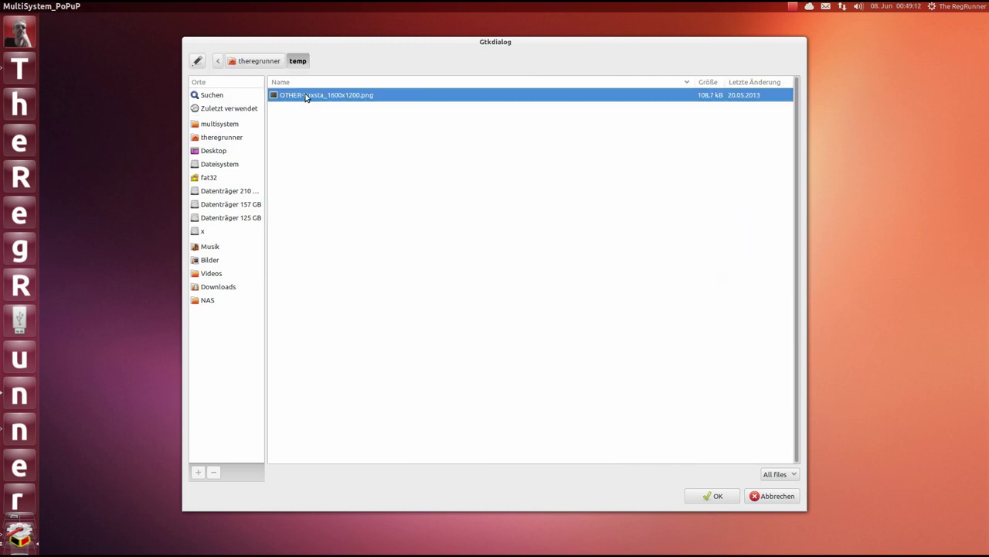
left_click(727, 500)
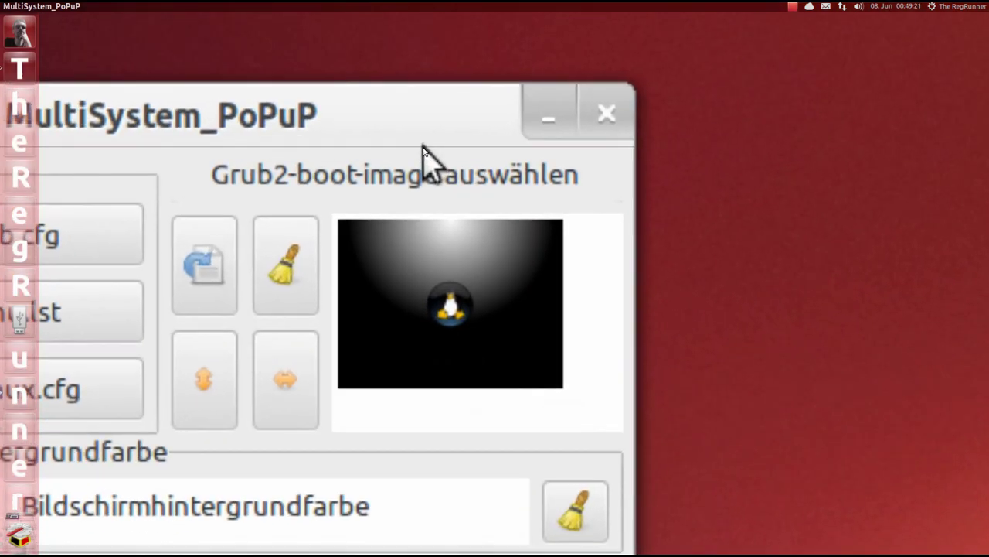
left_click(442, 264)
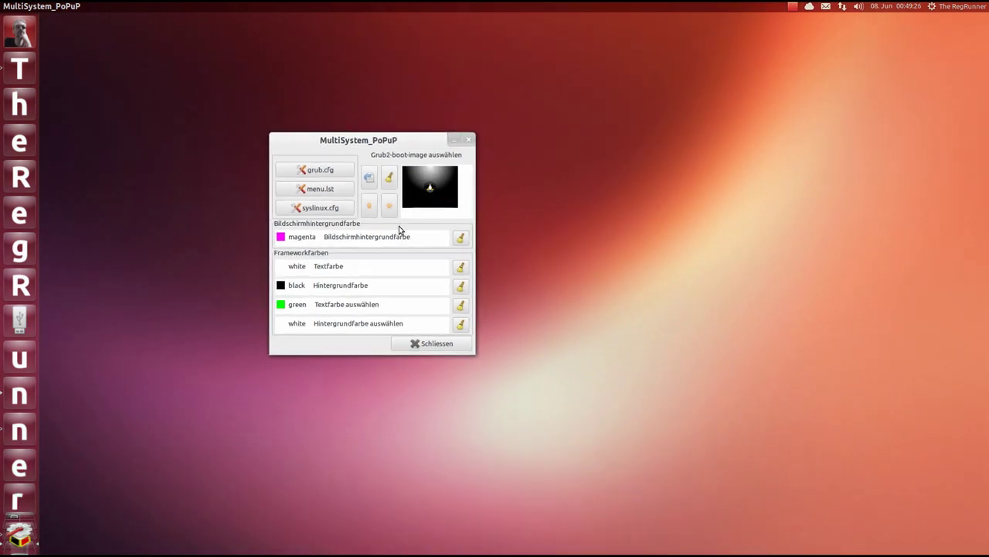
Step: Set the text colour (Textfarbe) of the GRUB menu frame to green
left_click(325, 269)
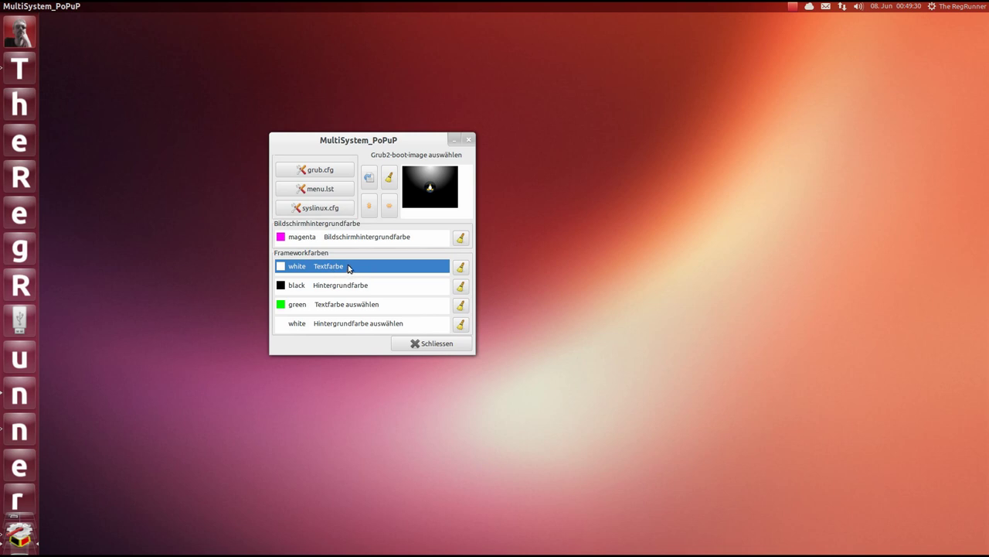
double_click(348, 267)
left_click_drag(66, 31, 173, 173)
scroll(189, 250, "down", 2)
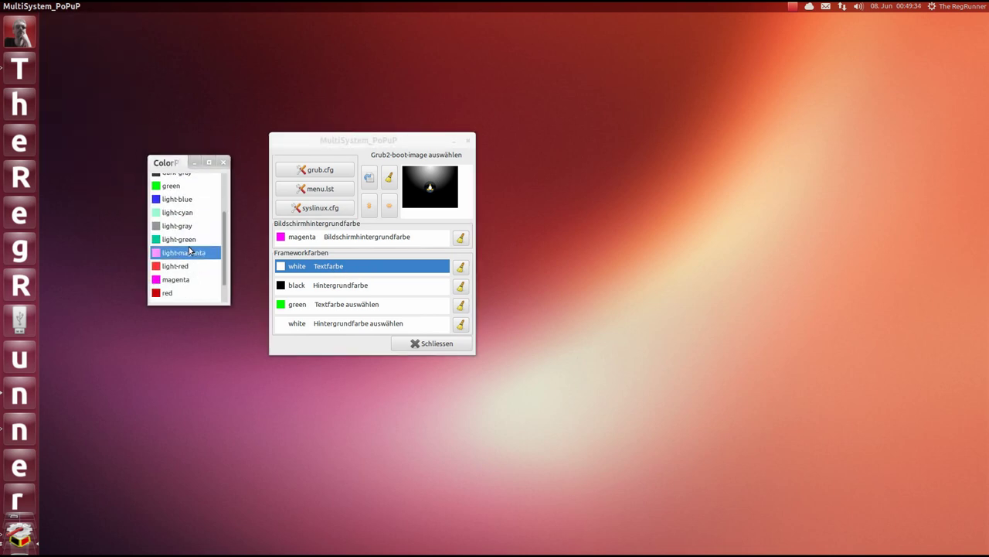
double_click(177, 187)
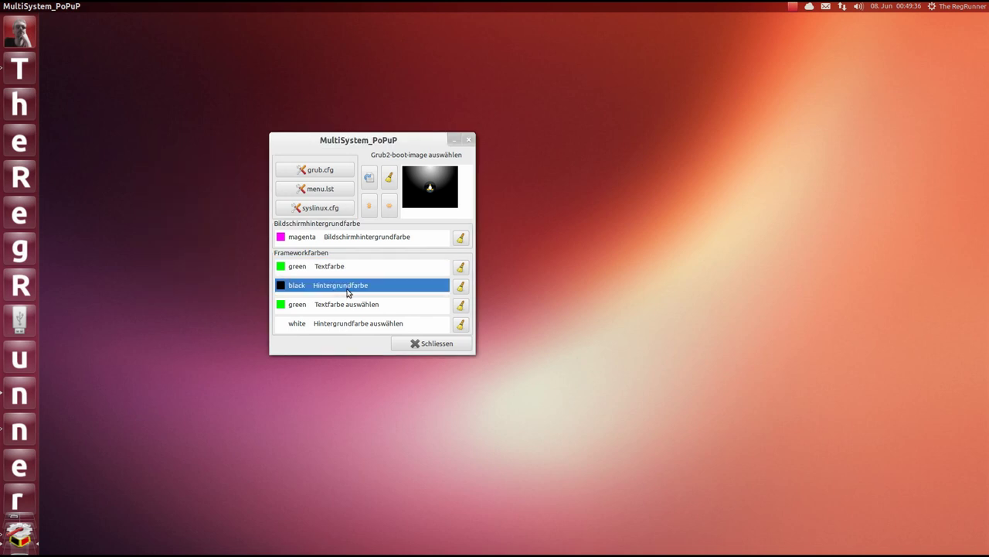
Step: Close the GRUB settings and authorise the GRUB update in the terminal with the administrator password
left_click(435, 344)
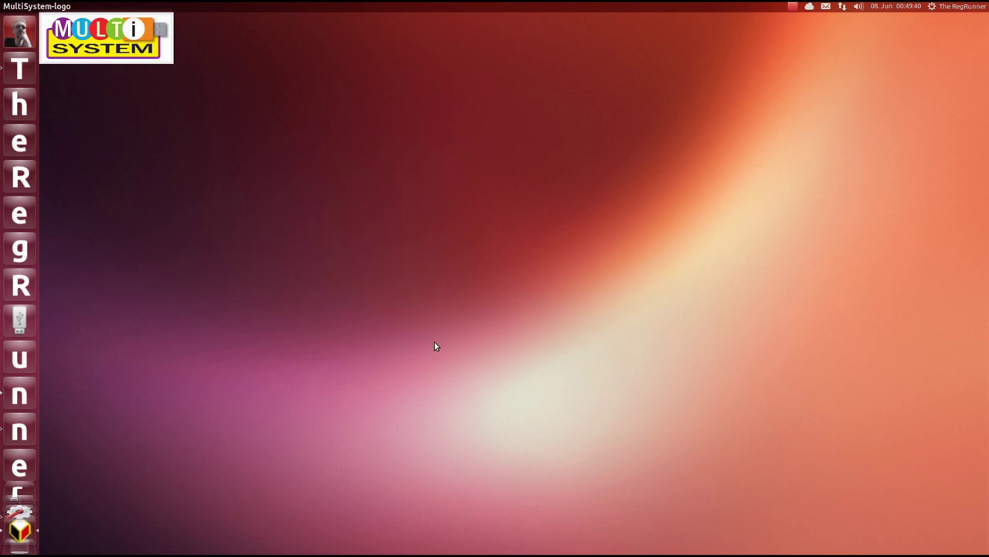
left_click_drag(225, 22, 469, 184)
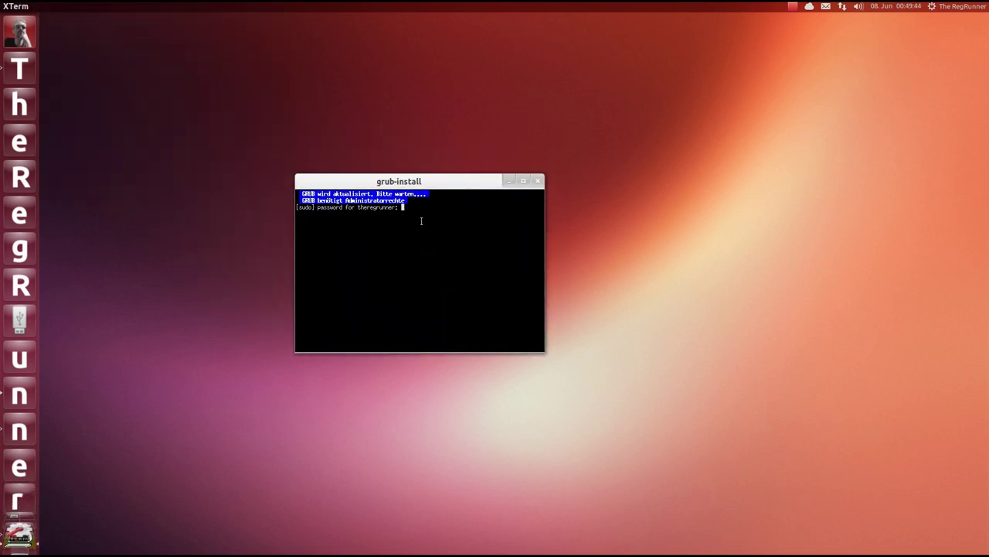
scroll(401, 230, "up", 5)
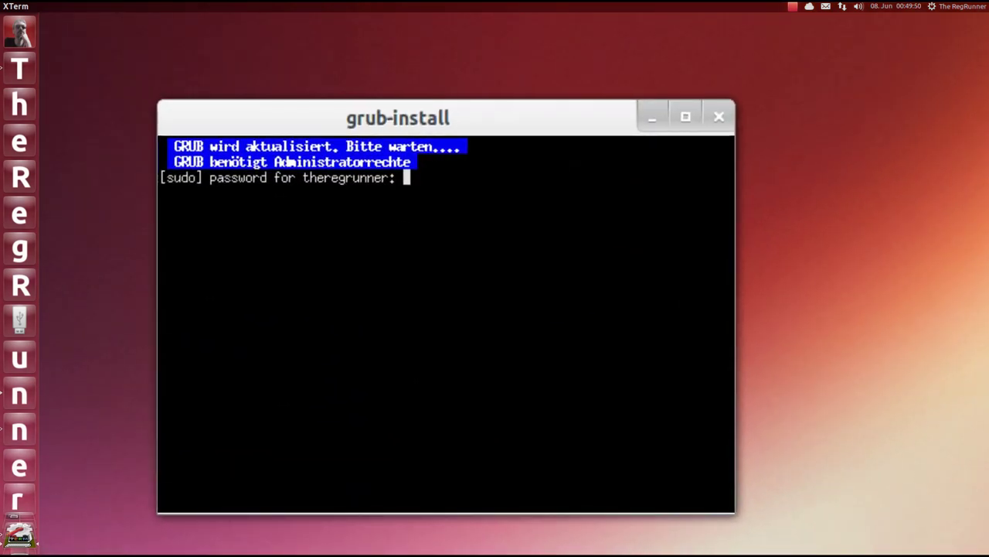
key("Return")
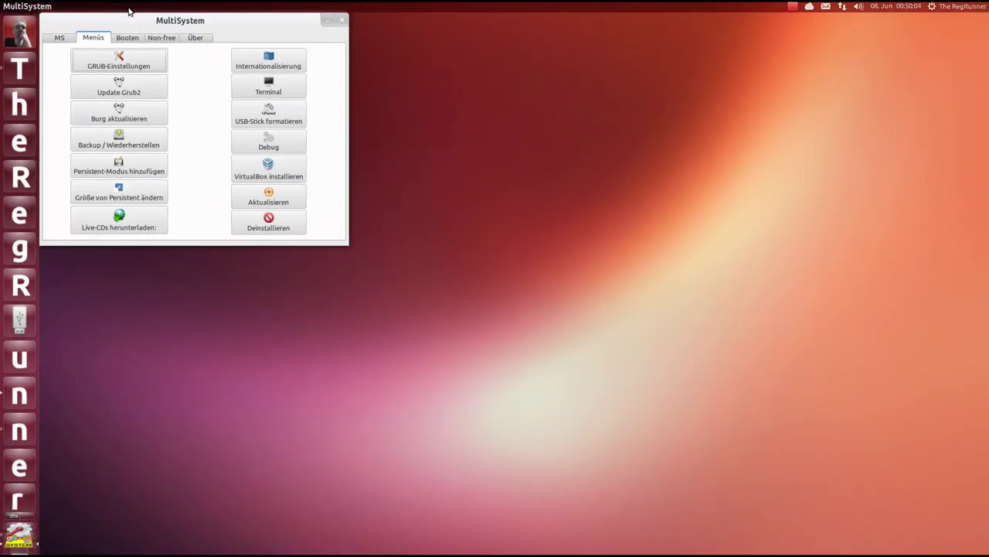
Step: Start the LiveUSB boot test in Qemu from MultiSystem and authorise it with the administrator password
left_click_drag(143, 21, 399, 139)
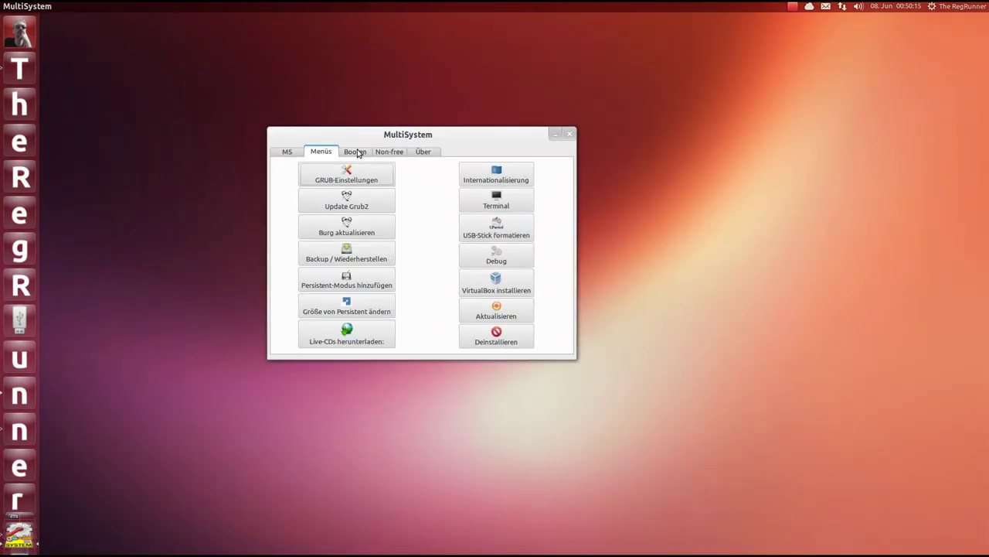
left_click(354, 153)
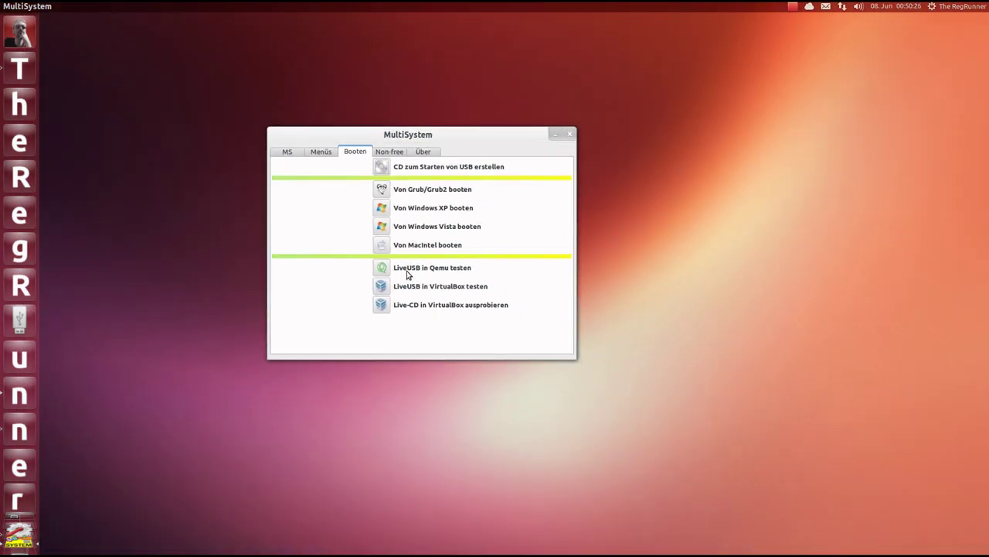
left_click(383, 267)
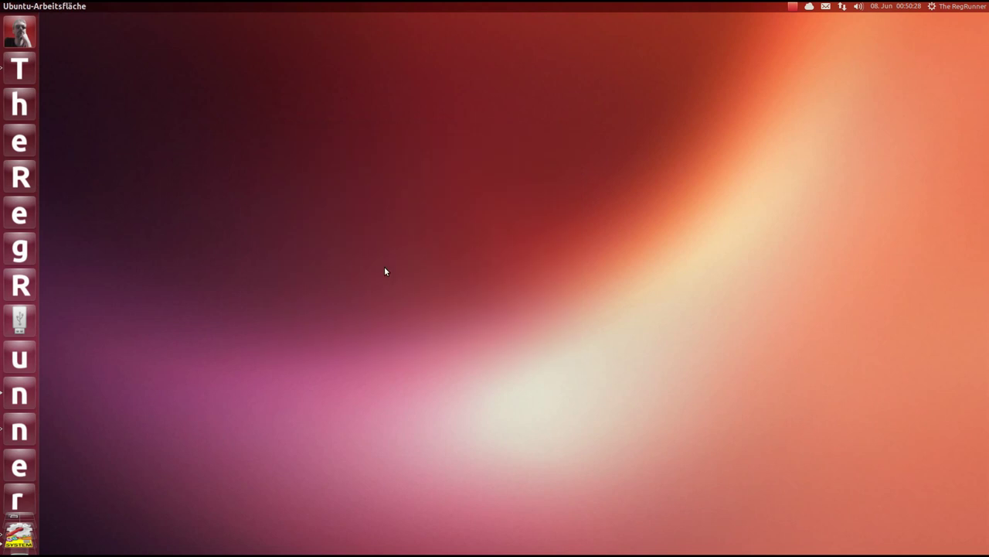
left_click_drag(177, 23, 443, 198)
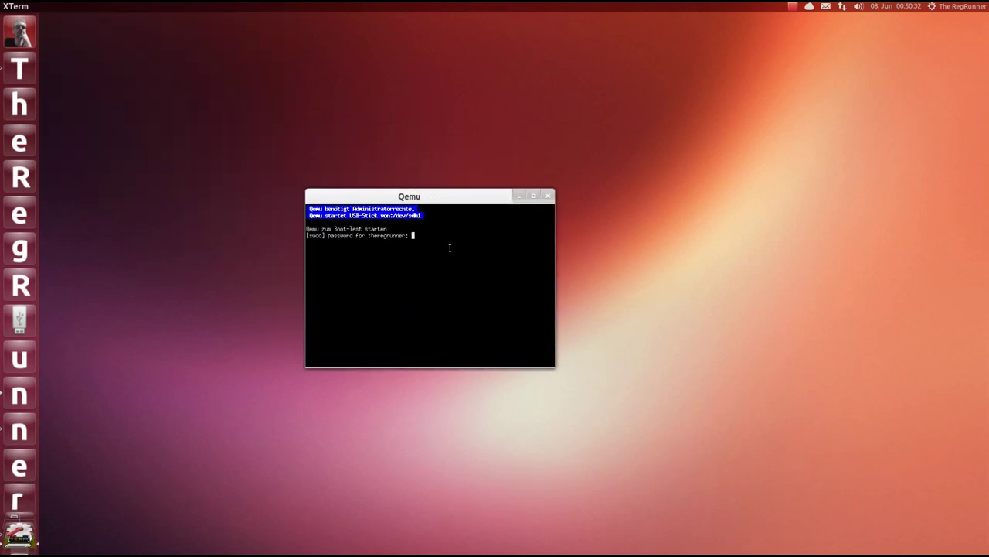
key("Return")
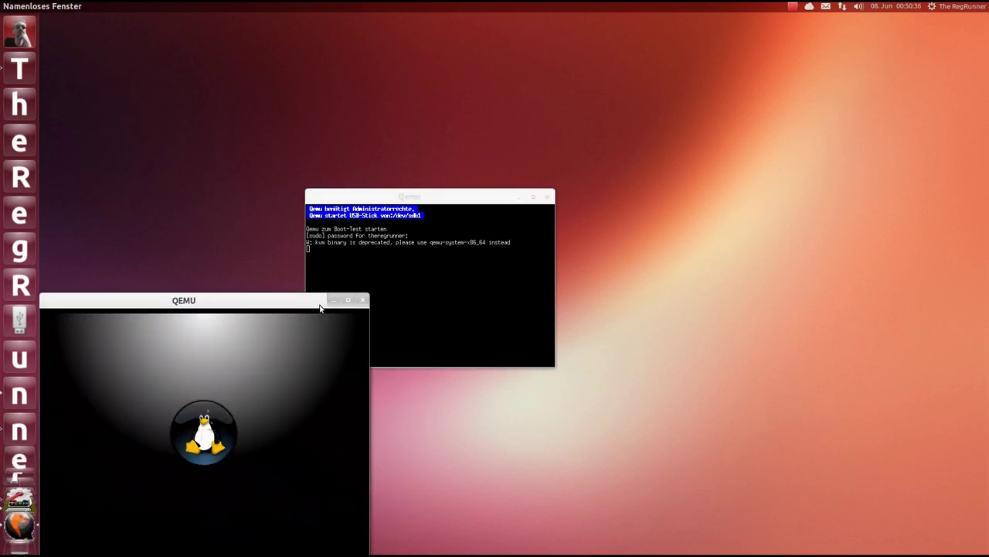
Step: Release the mouse from QEMU, move its window clear of the terminal, and examine the stick's GRUB boot menu
left_click(356, 317)
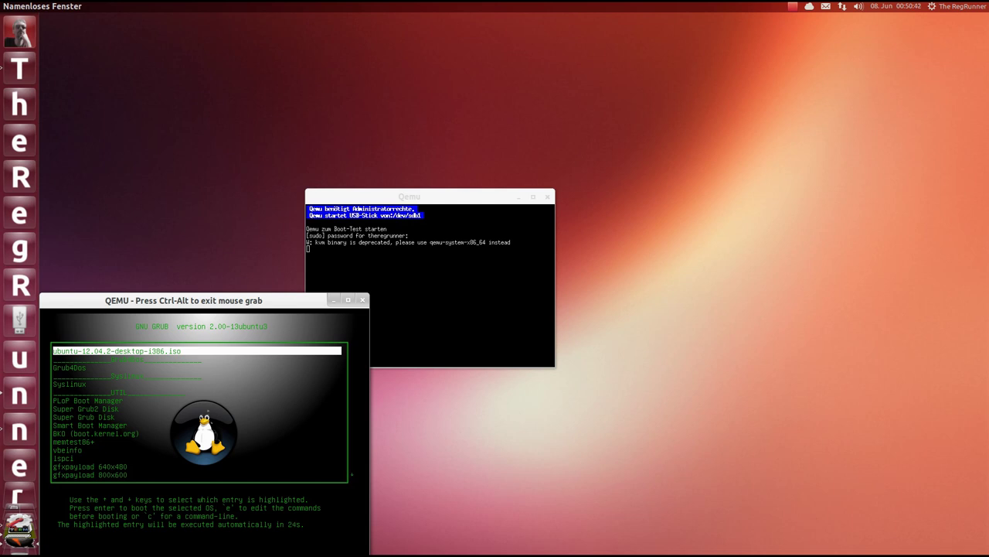
key("ctrl+alt")
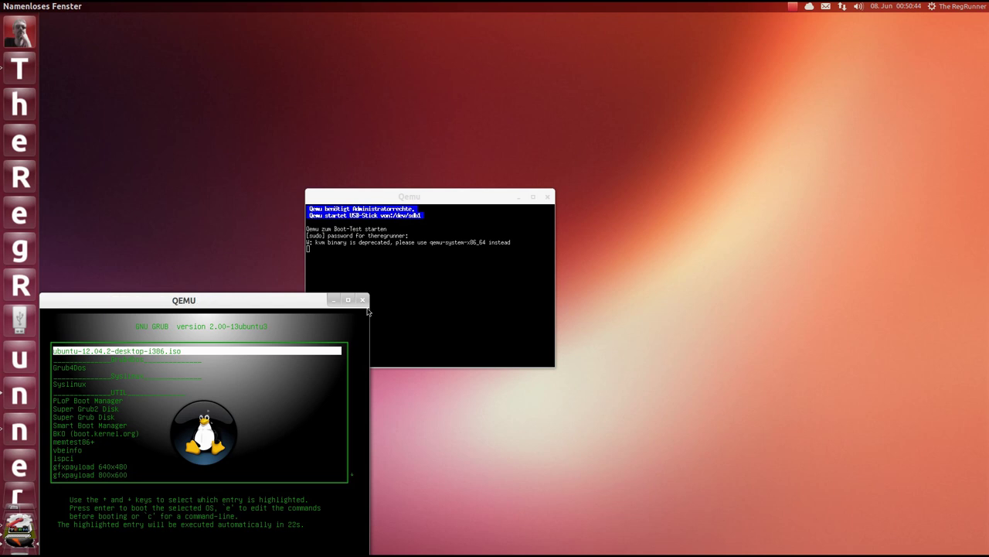
left_click_drag(220, 303, 432, 121)
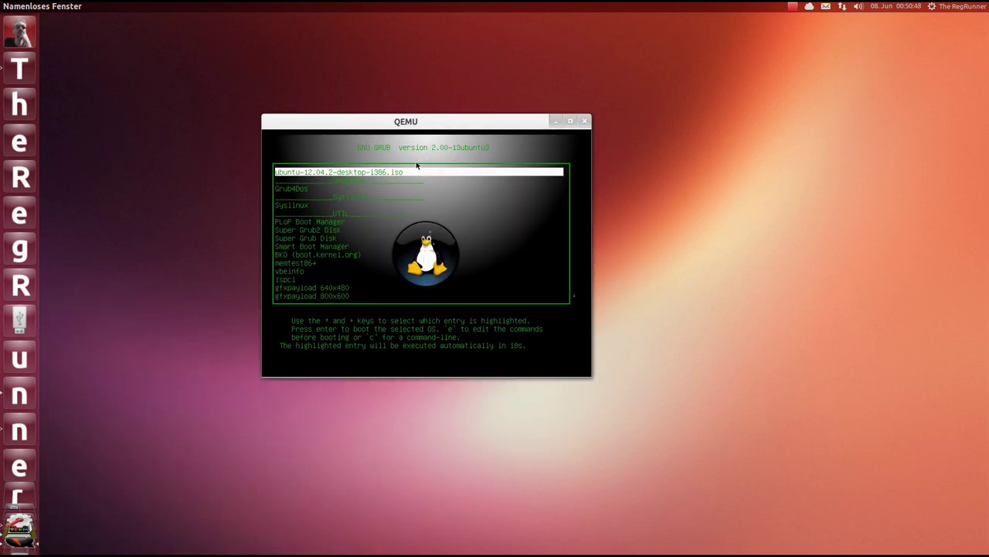
key("ctrl+alt+KP_5")
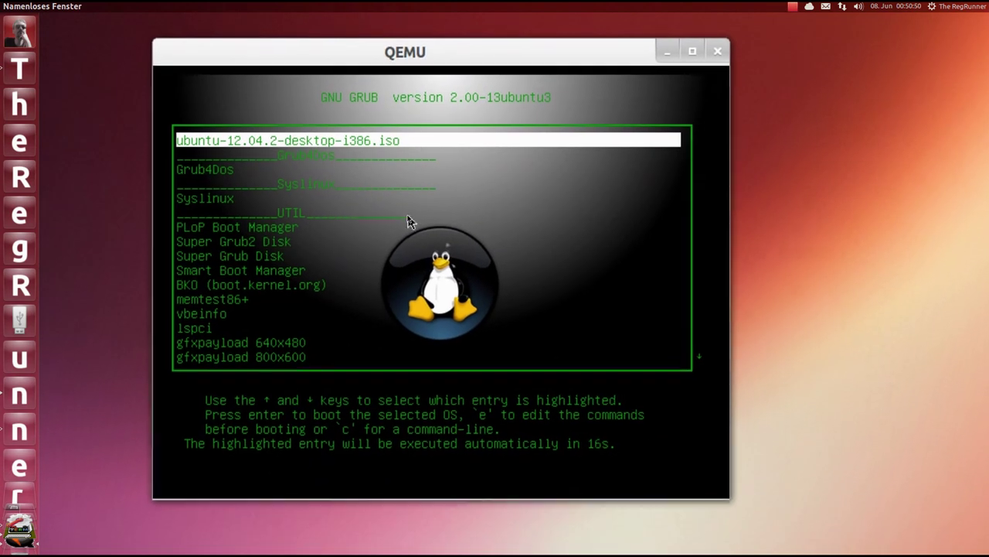
key("ctrl+alt+KP_5")
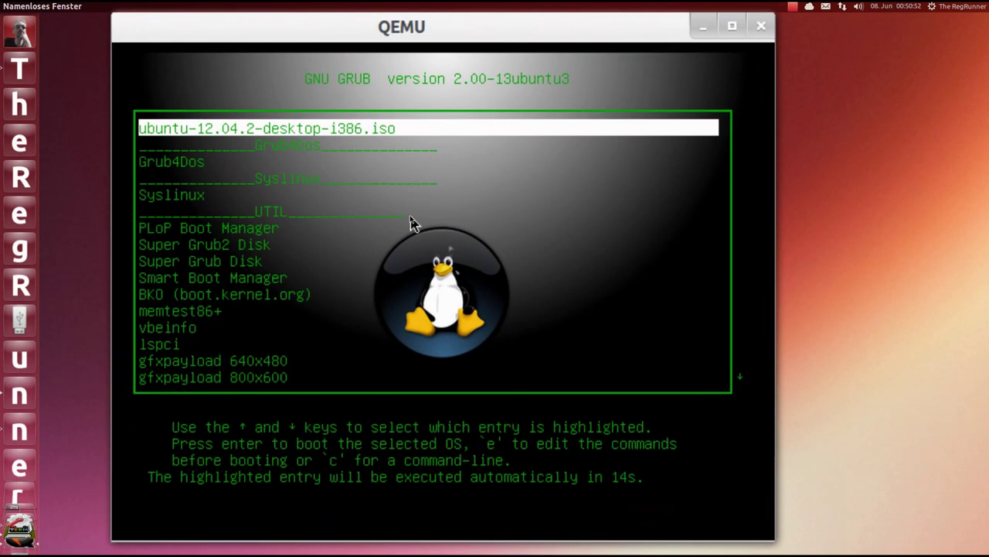
Step: Let the Ubuntu entry in the stick's GRUB menu start booting in QEMU and close the test window
key("ctrl+alt+KP_5")
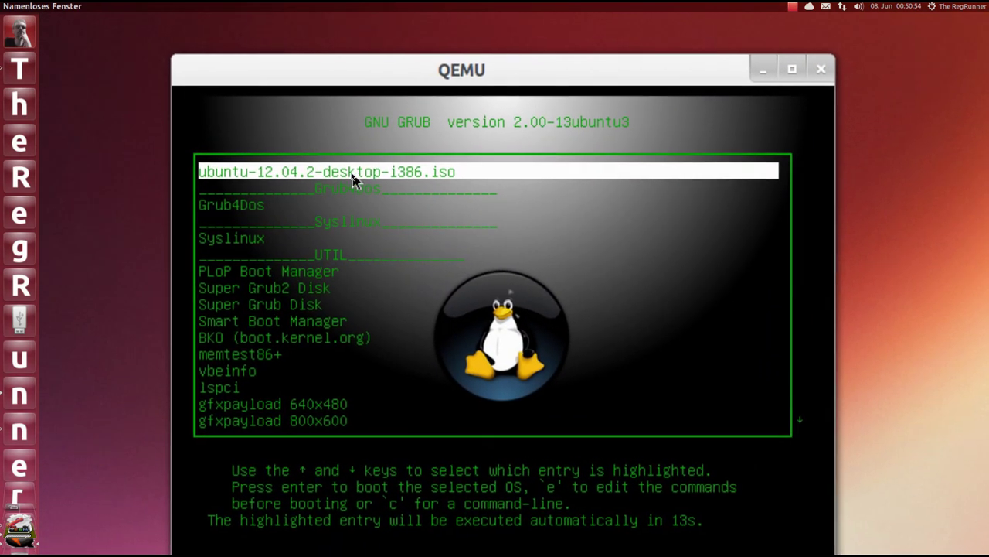
key("ctrl+alt+KP_5")
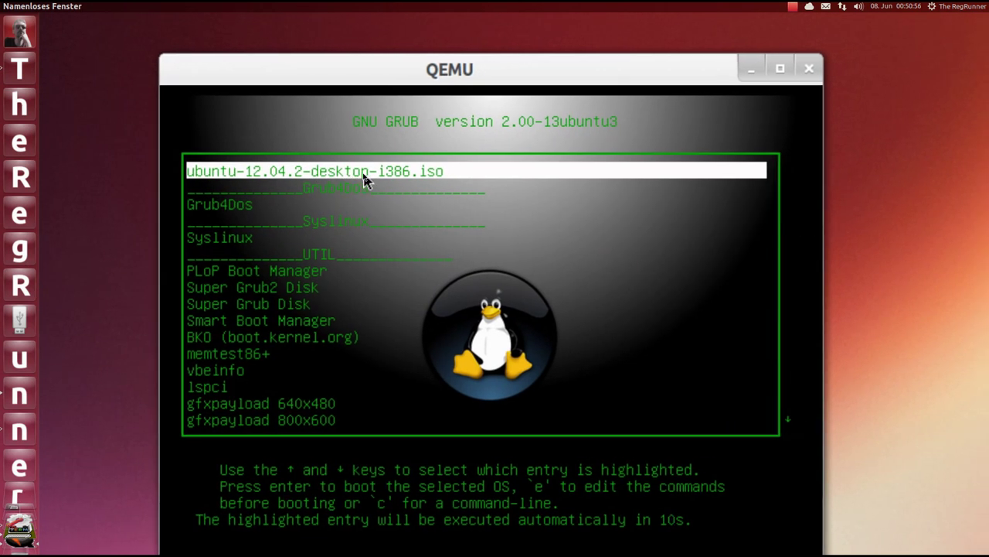
key("ctrl+alt+KP_5")
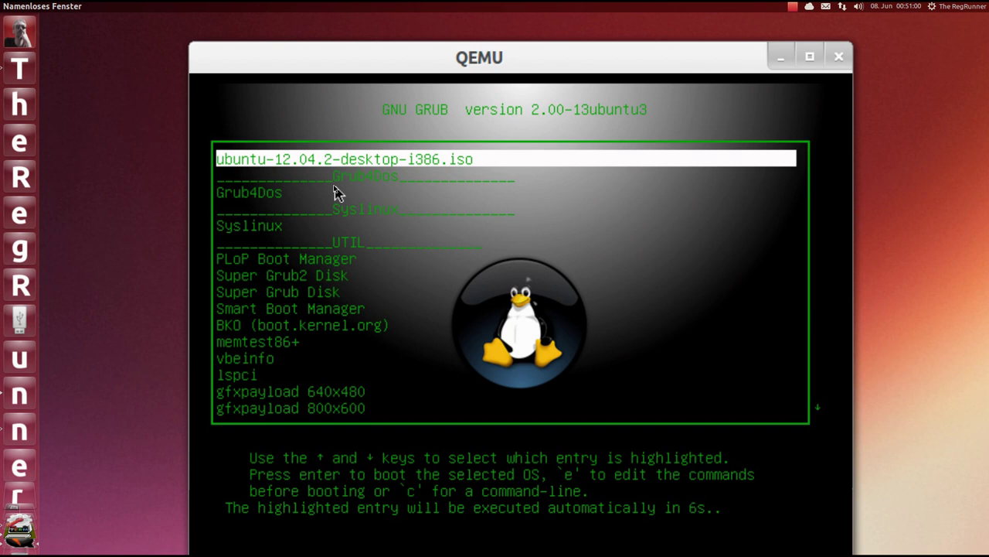
key("ctrl+alt+KP_5")
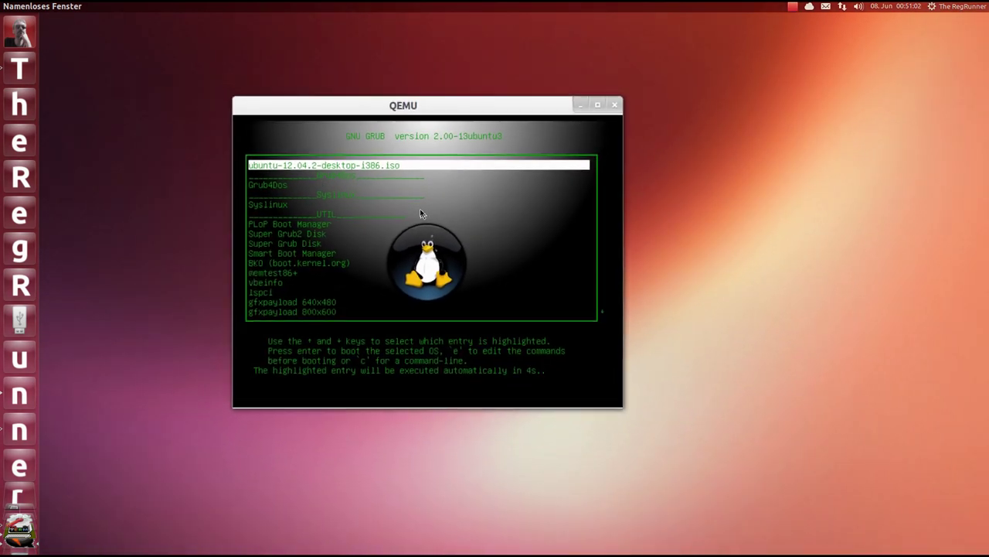
key("ctrl+alt+KP_5")
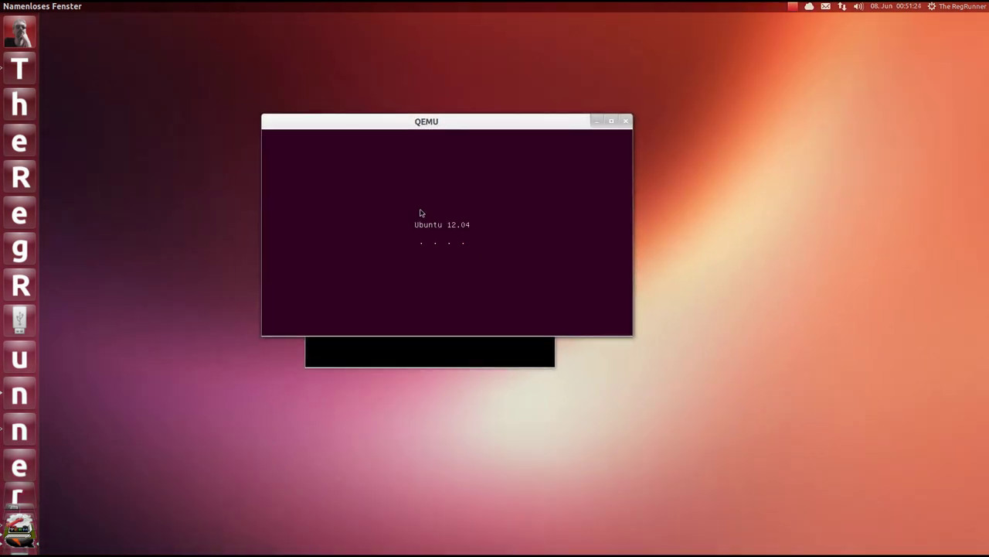
left_click(626, 121)
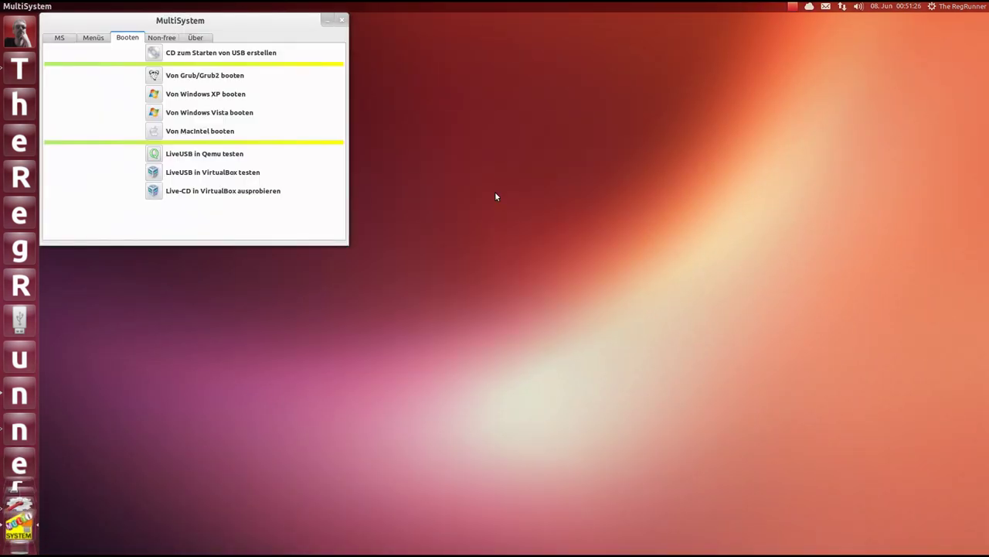
Step: Select ubuntu-12.04.2-desktop-i386.iso on the stick, start adding persistent mode (Persistent-Modus hinzufügen) for it, and authorise with the administrator password
left_click_drag(204, 22, 425, 138)
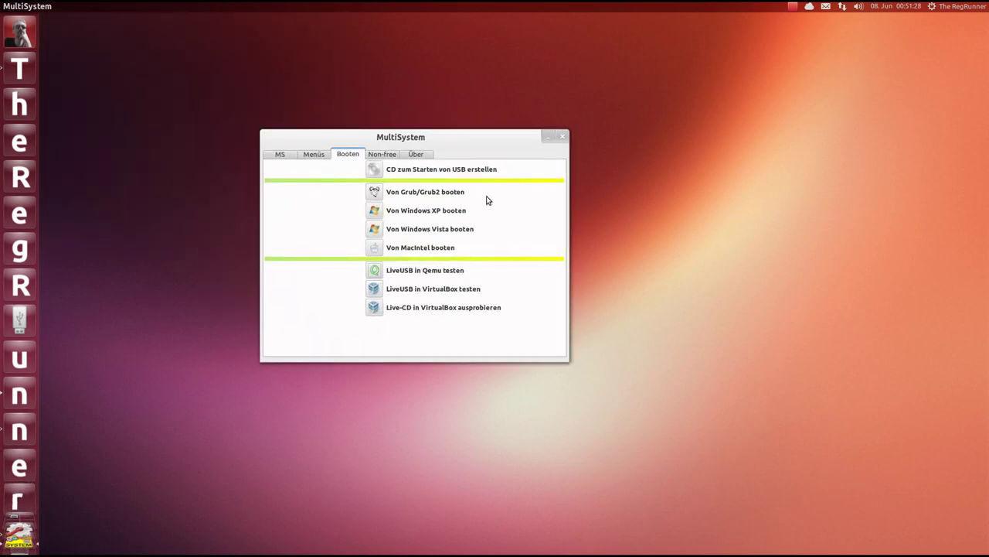
left_click(286, 157)
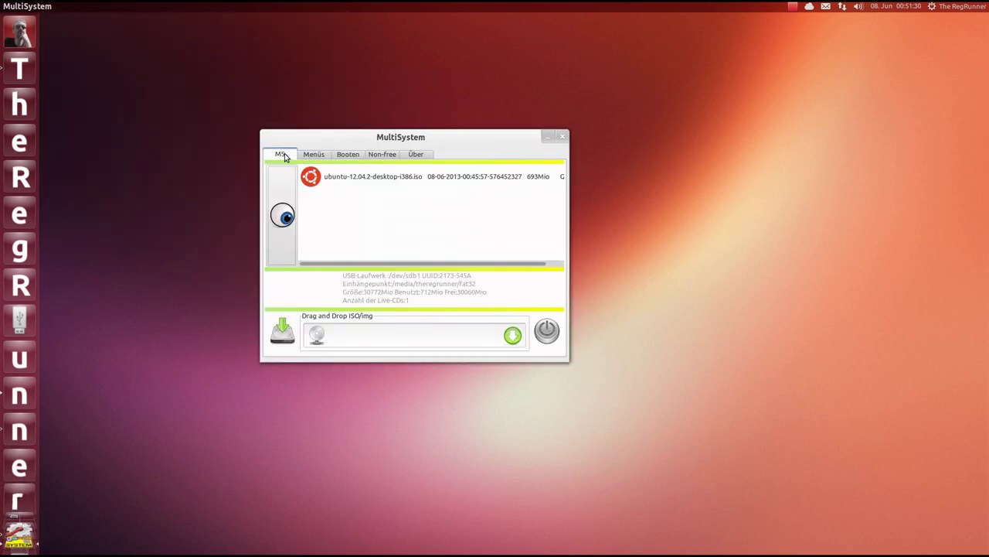
left_click(369, 176)
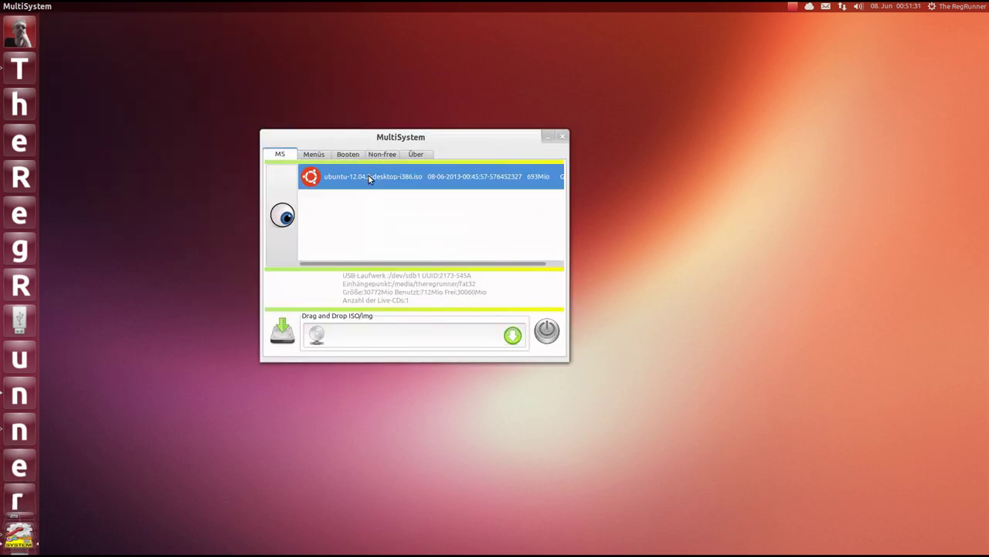
left_click(317, 157)
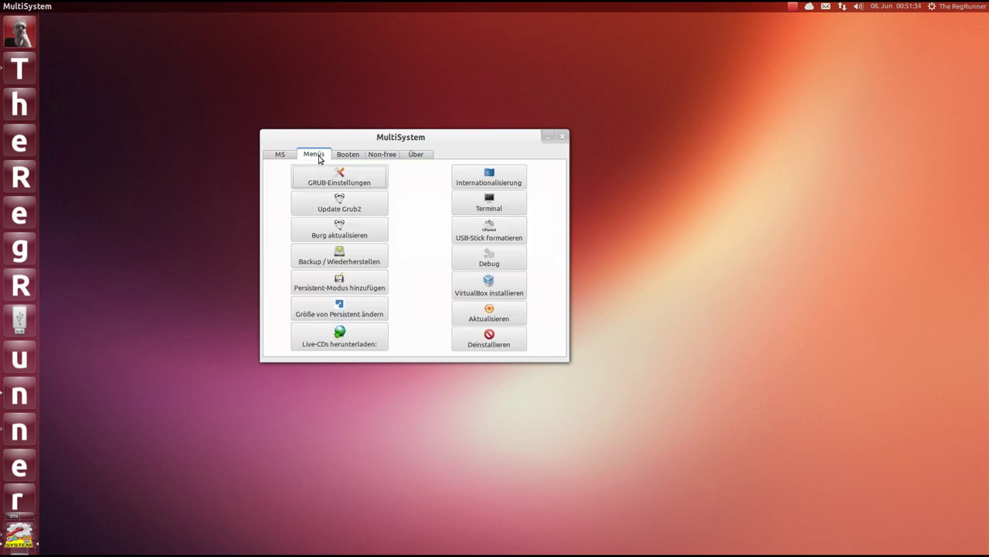
left_click(280, 157)
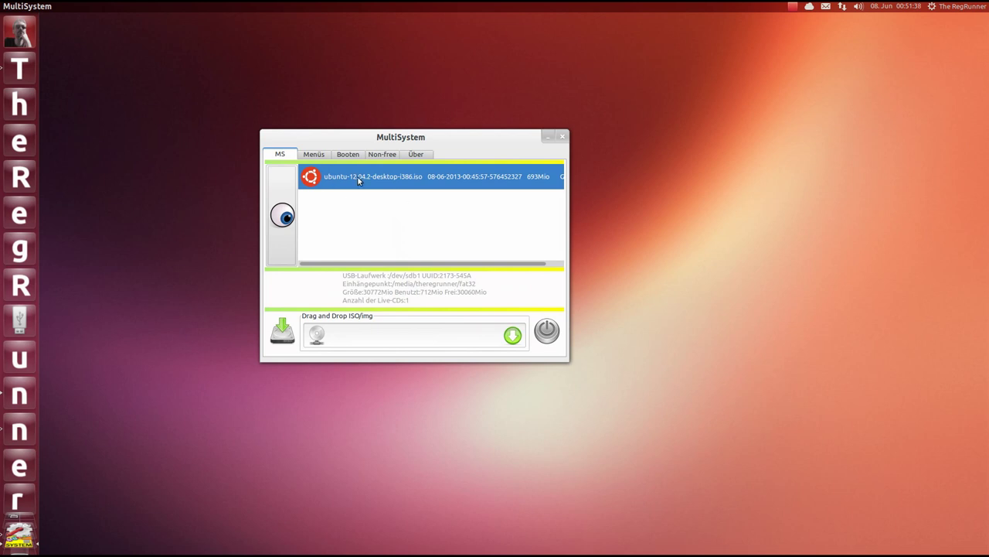
left_click(314, 156)
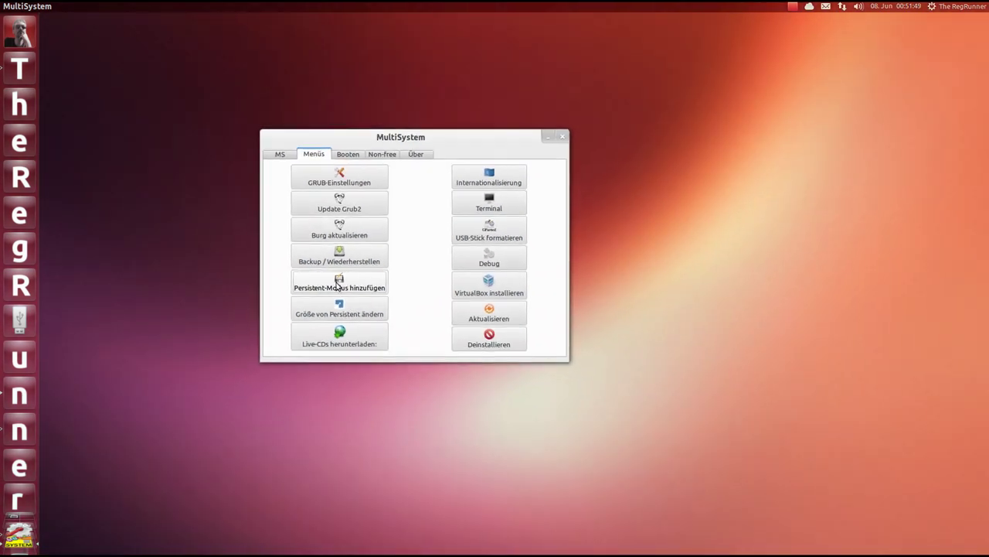
left_click(338, 284)
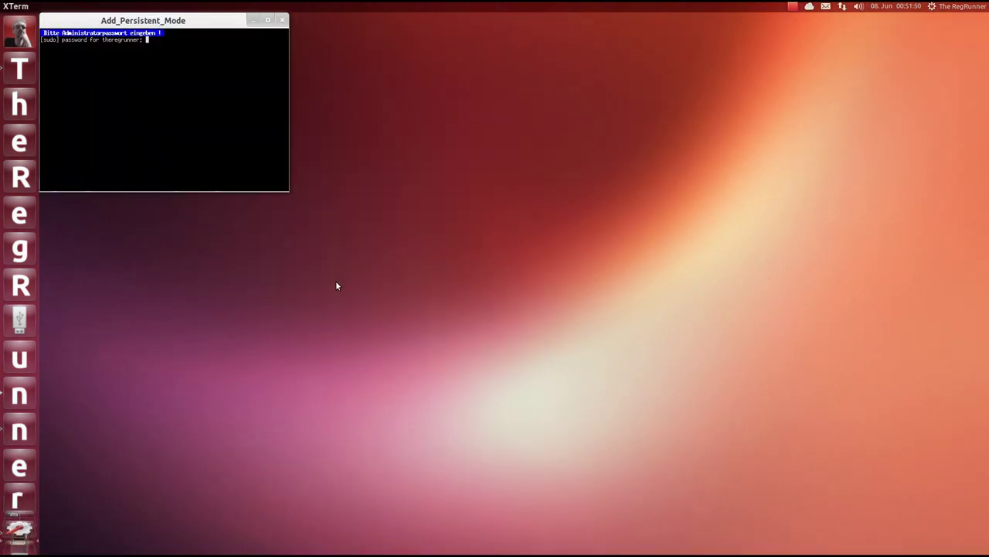
left_click_drag(195, 23, 435, 169)
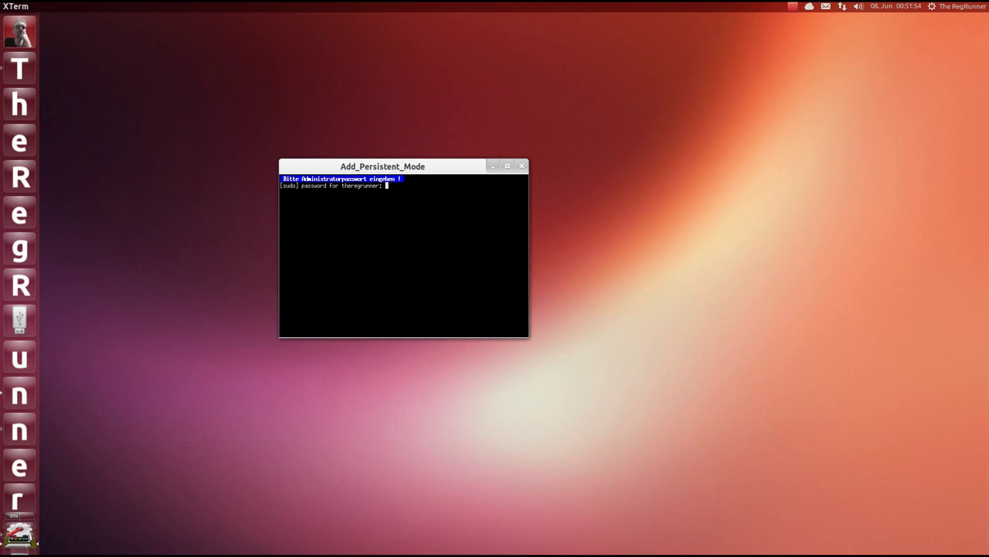
key("Return")
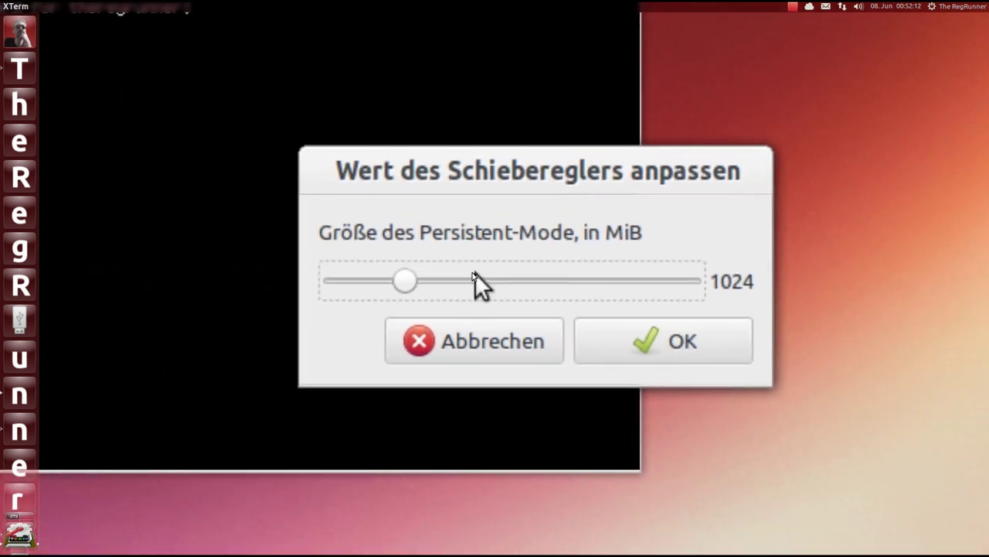
Step: Set the persistent mode size to 1302 MiB, confirm it, and move the progress dialog clear of the terminal
left_click_drag(407, 281, 432, 282)
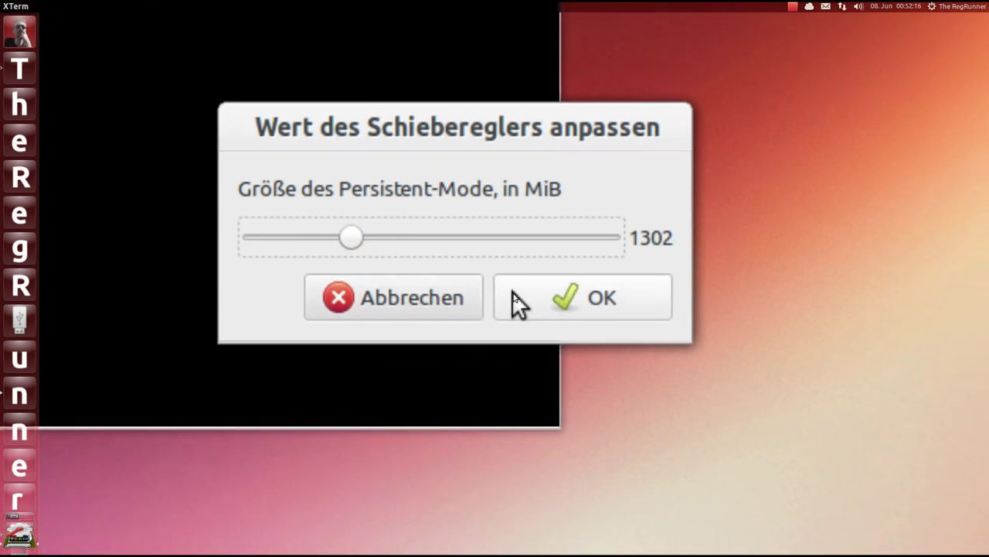
left_click(625, 332)
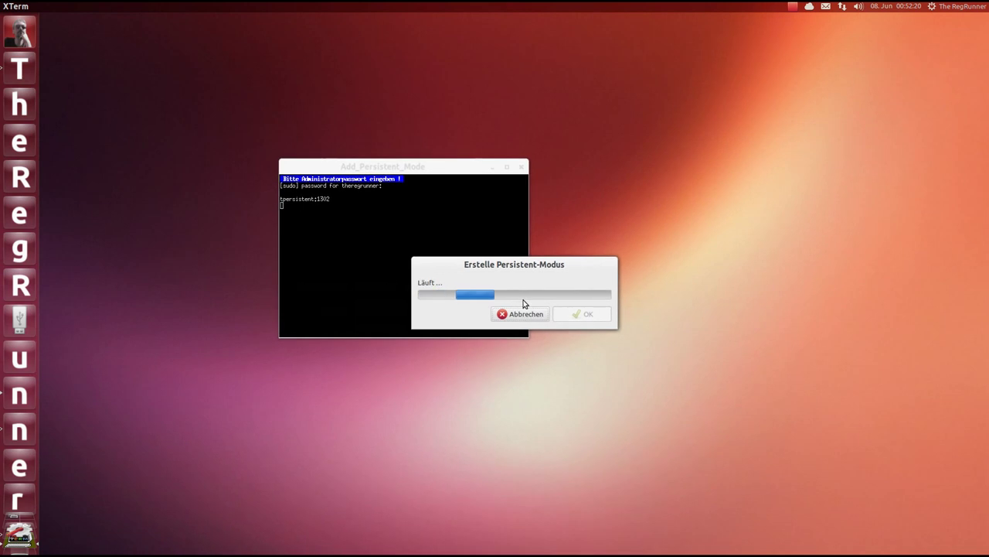
left_click_drag(528, 264, 684, 139)
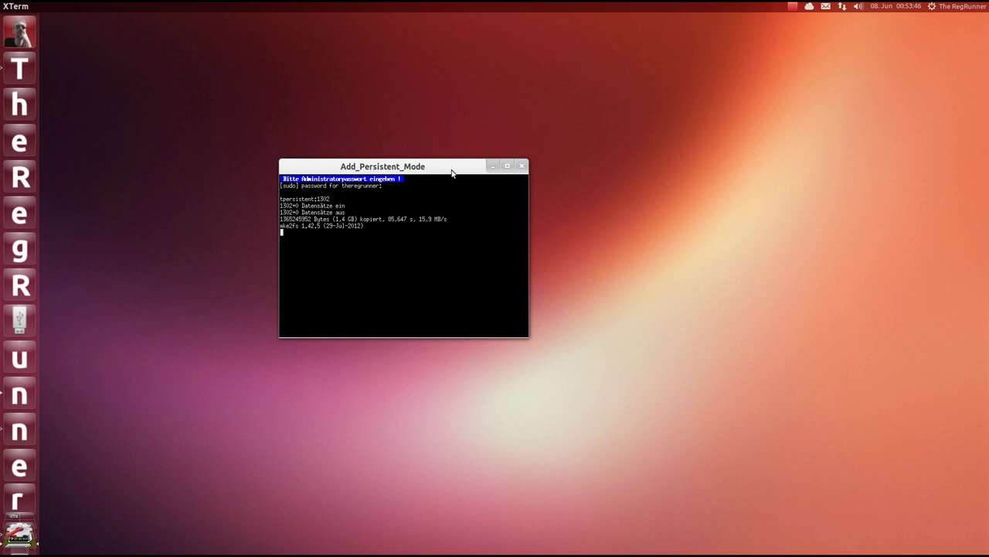
Step: Bring the Update_Bootloaders terminal into a clear position and authorise the GRUB update with the administrator password
left_click_drag(436, 167, 450, 166)
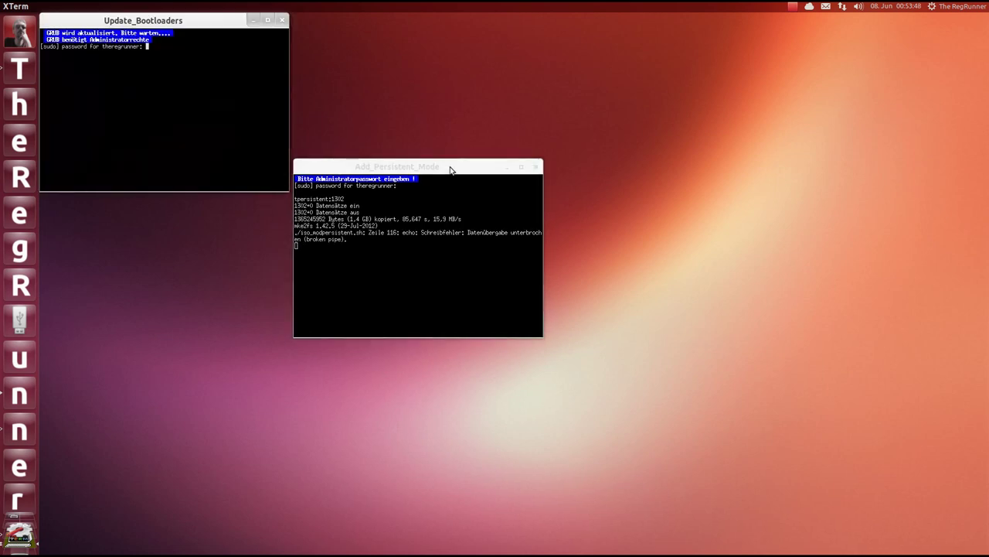
left_click_drag(171, 15, 366, 92)
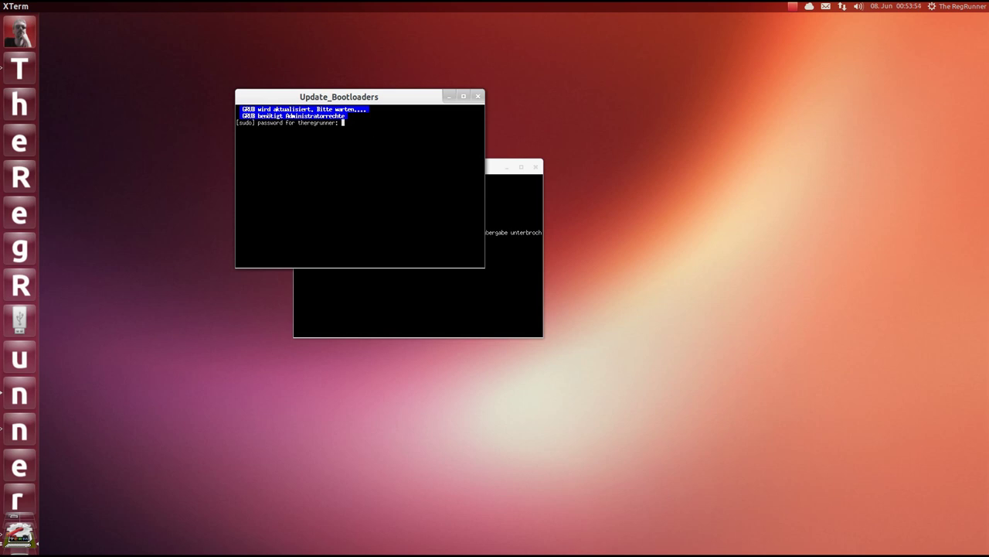
key("Return")
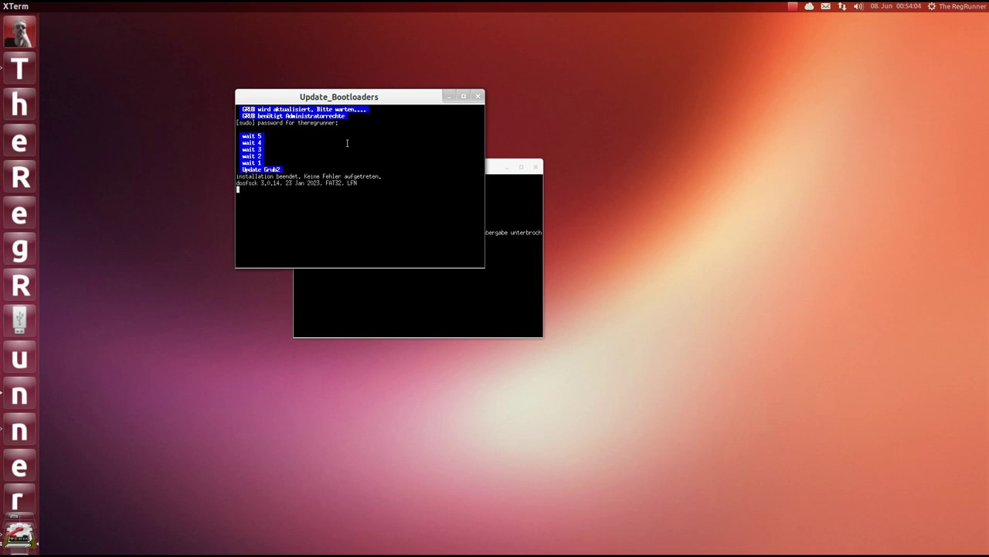
Step: Move the persistent Ubuntu entry above the plain one using MultiSystem's extended menu, authorising the GRUB update with the administrator password
left_click_drag(243, 29, 482, 96)
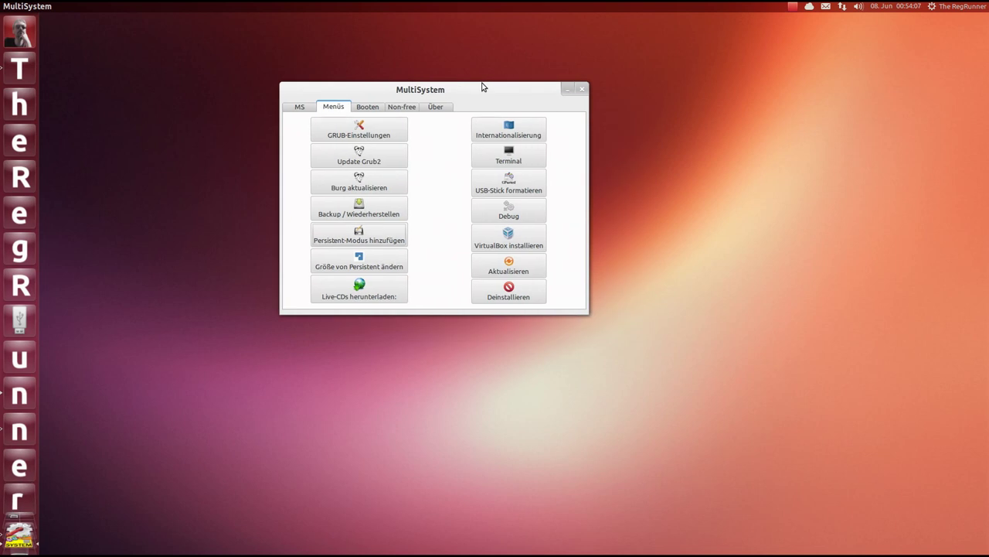
left_click(300, 112)
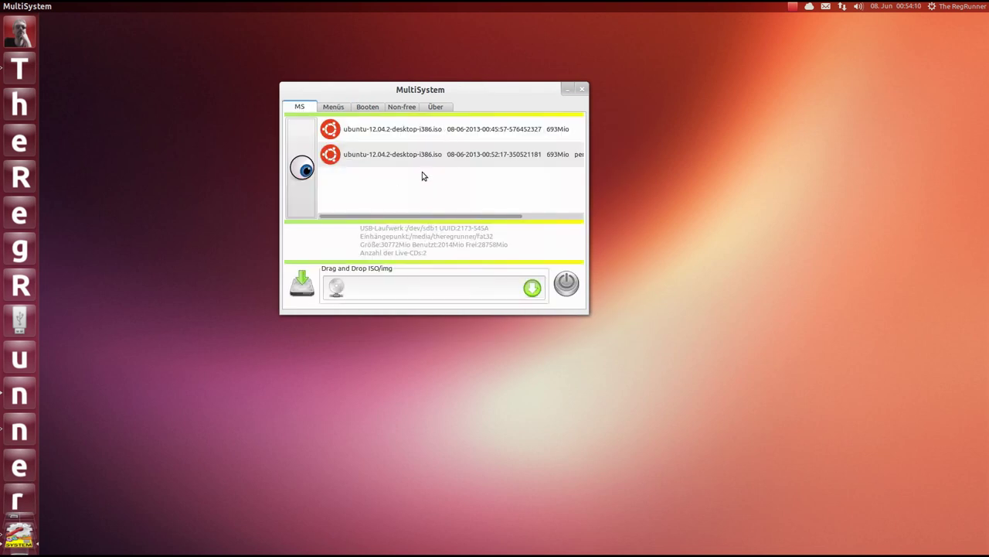
left_click_drag(469, 217, 544, 218)
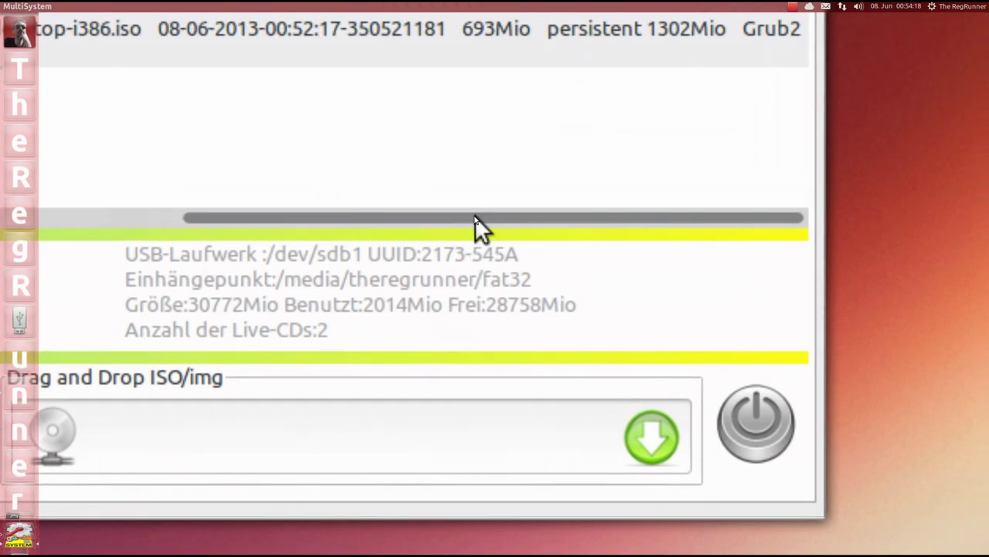
left_click_drag(474, 217, 131, 231)
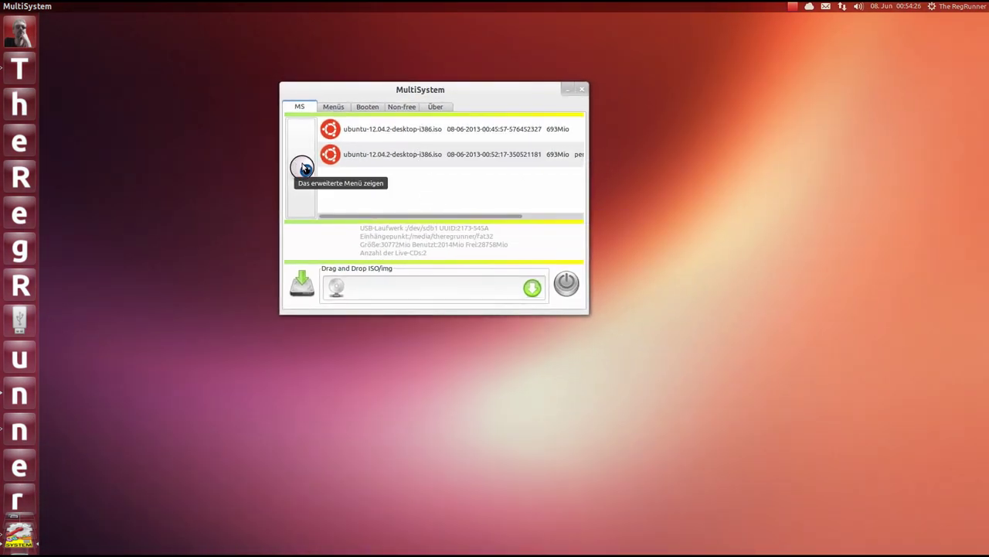
left_click(302, 168)
left_click(430, 152)
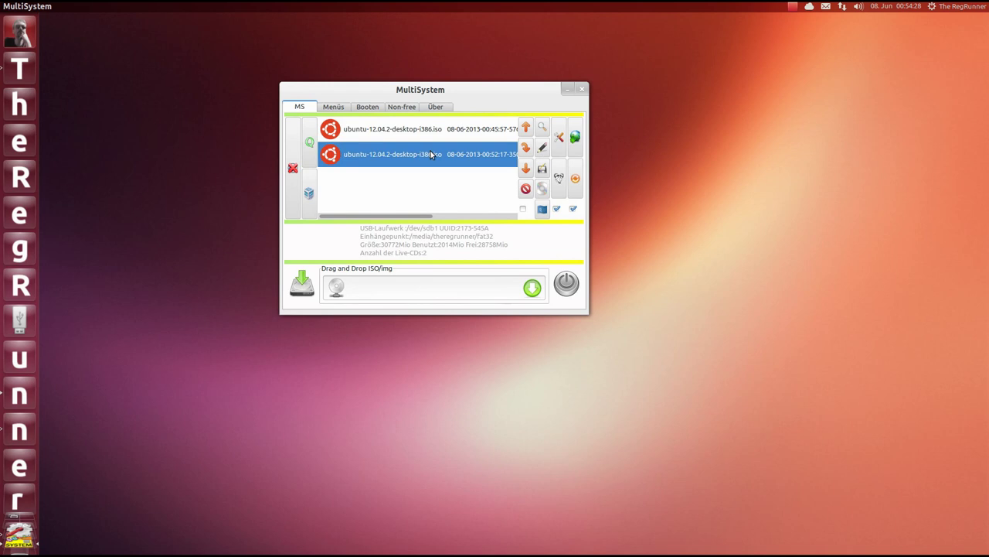
left_click(525, 130)
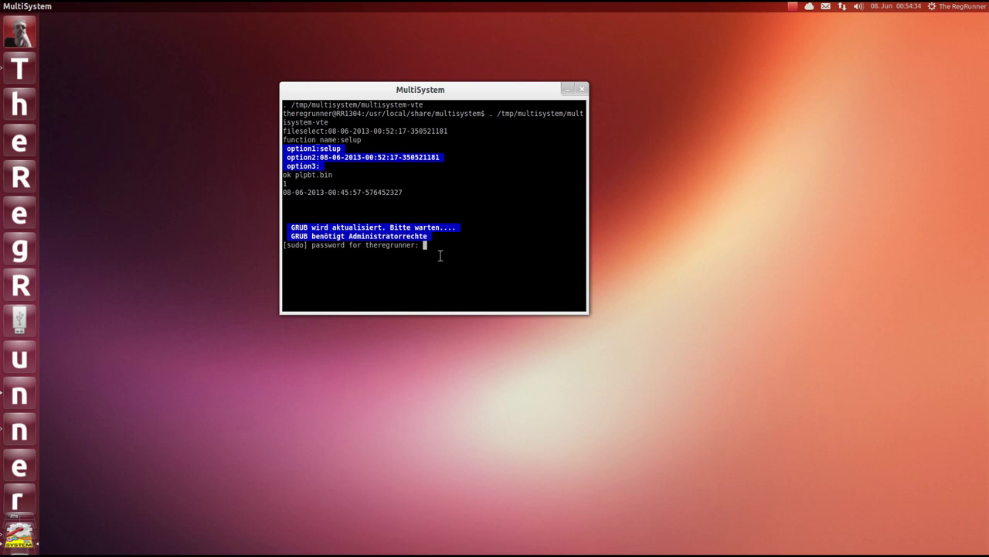
key("Return")
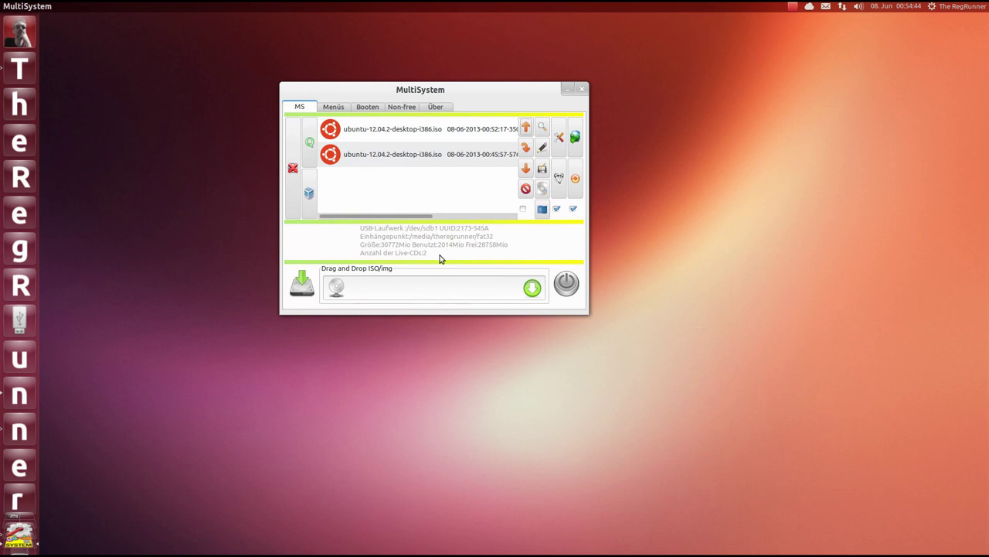
left_click_drag(458, 91, 410, 145)
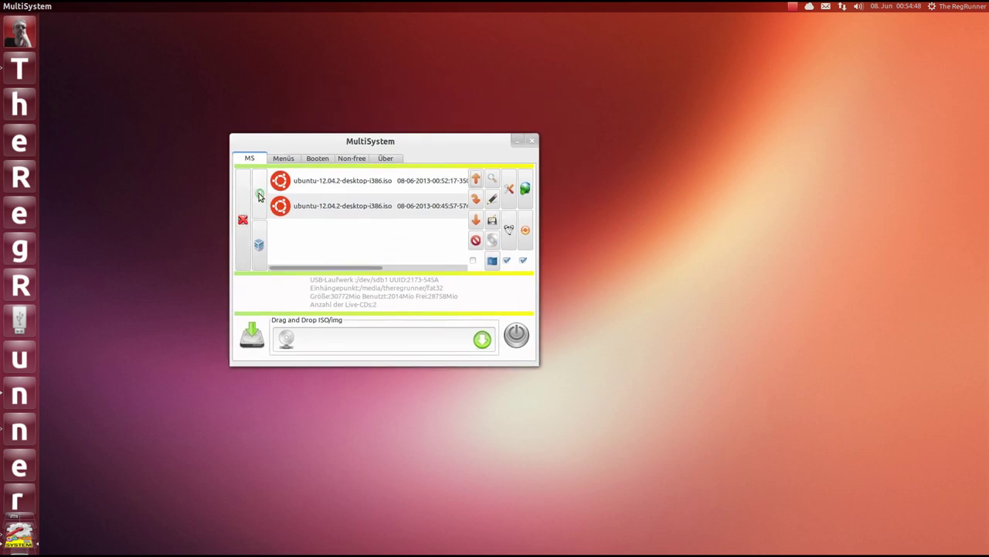
left_click(241, 222)
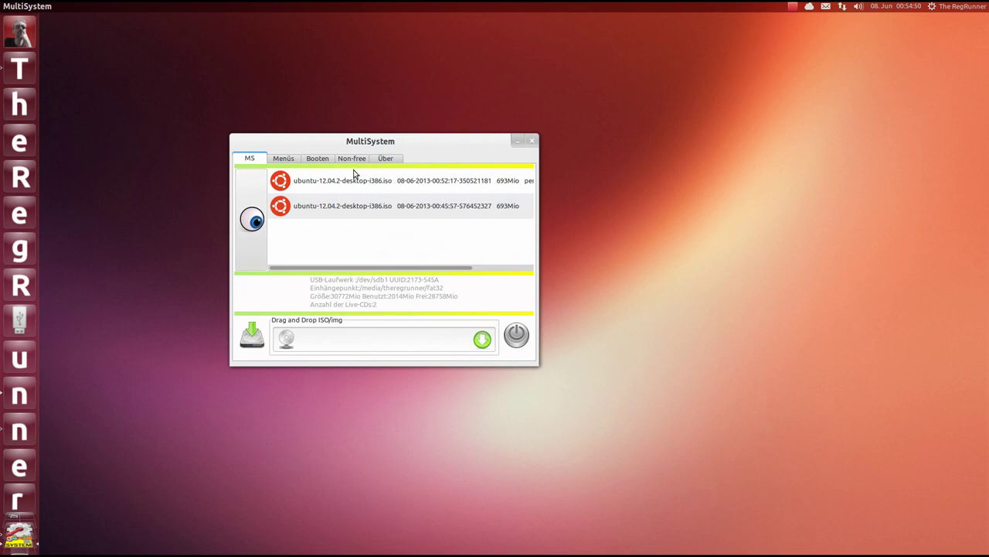
Step: Start the LiveUSB test in Qemu again, authorise it with the administrator password, and move the QEMU window closer to the centre
left_click(323, 162)
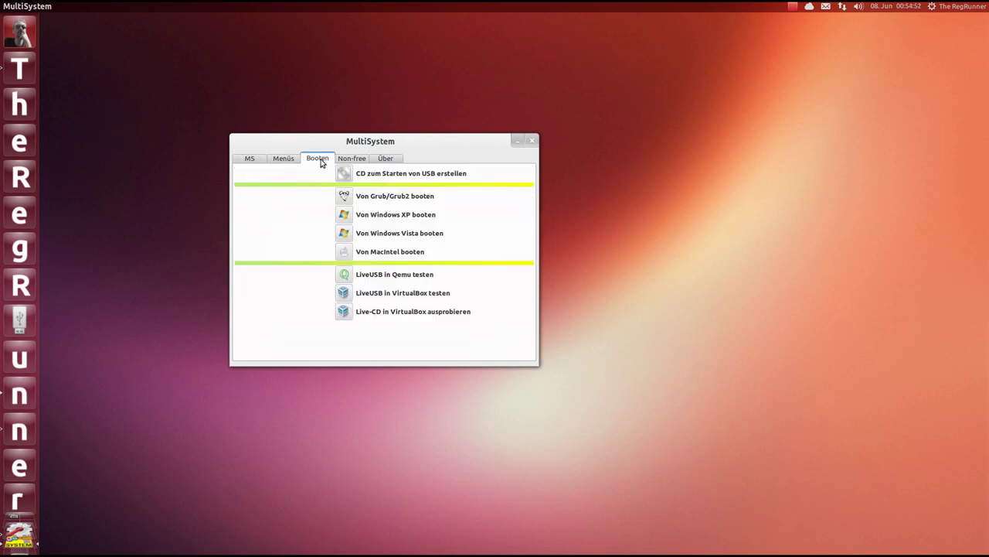
left_click(364, 276)
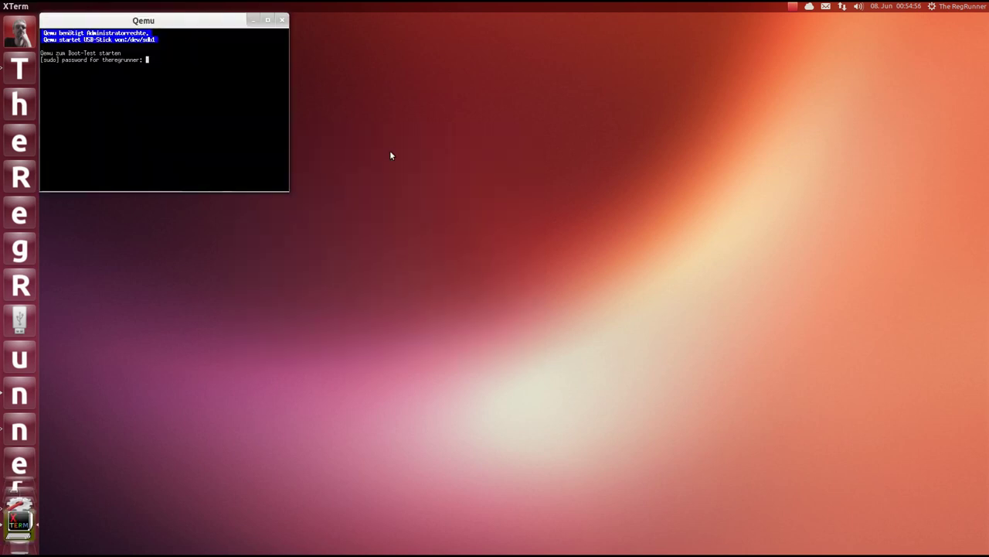
left_click_drag(199, 25, 483, 129)
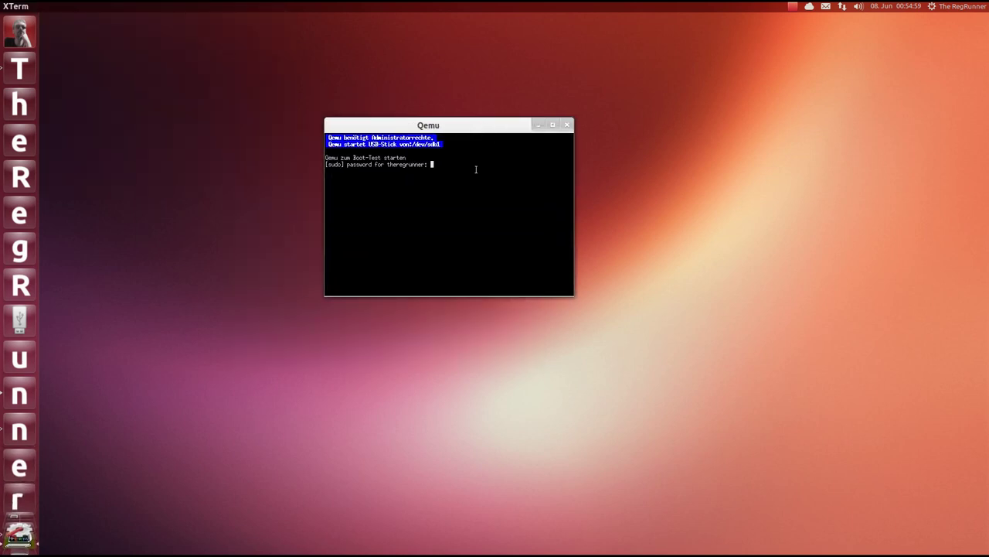
key("Return")
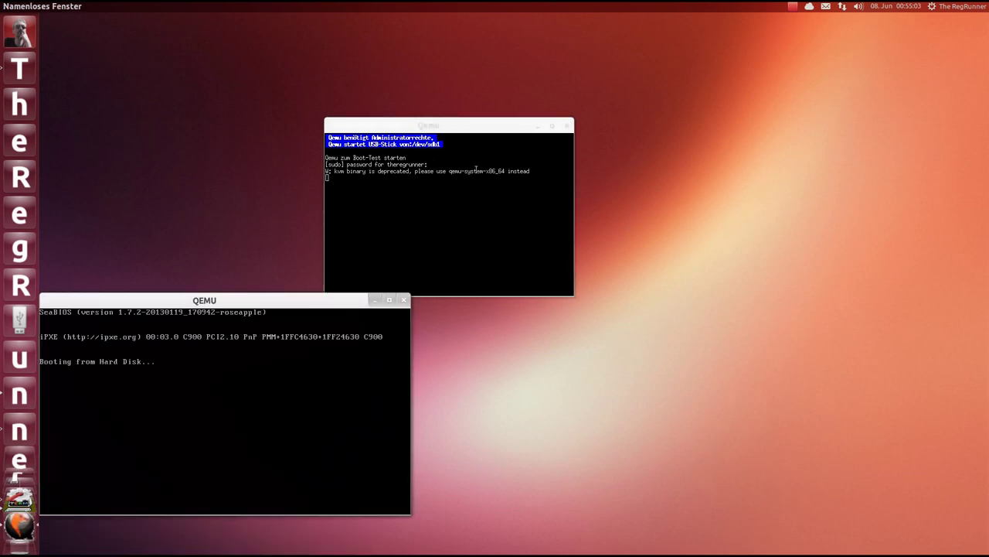
left_click_drag(274, 309, 467, 166)
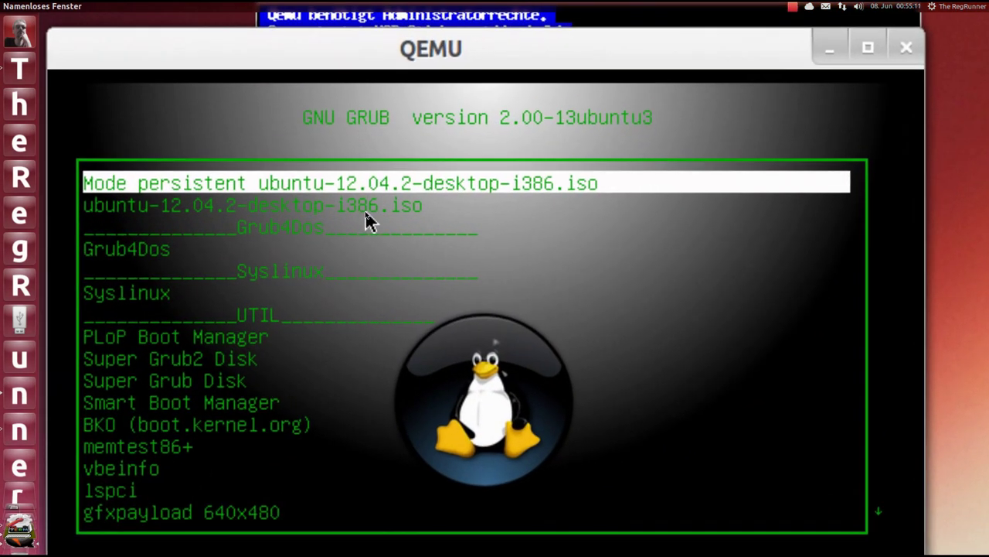
Step: Examine the persistent and plain Ubuntu entries and the Grub4Dos section in the emulated GRUB boot menu
key("Down")
key("Up")
key("Down")
key("Up")
key("Down")
key("Up")
key("Down")
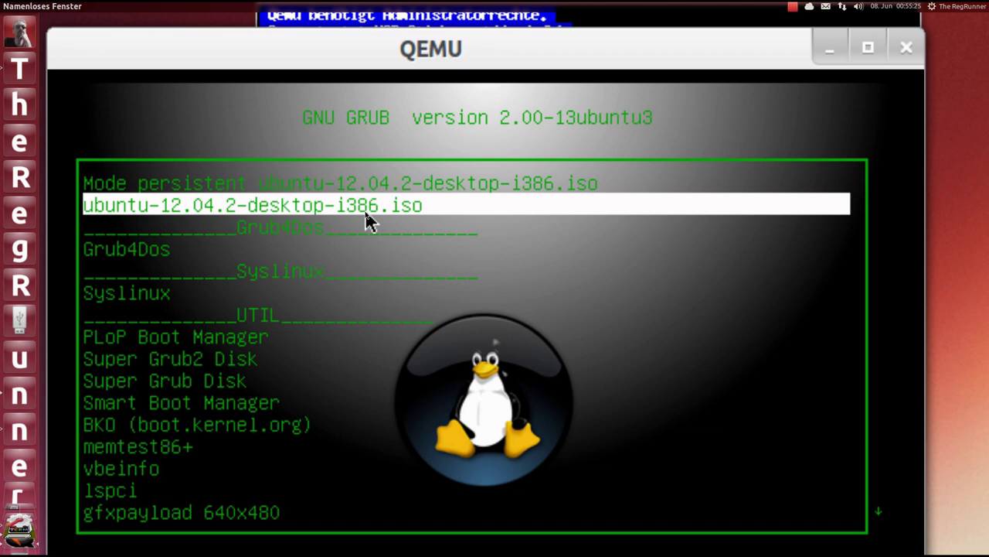
key("Up")
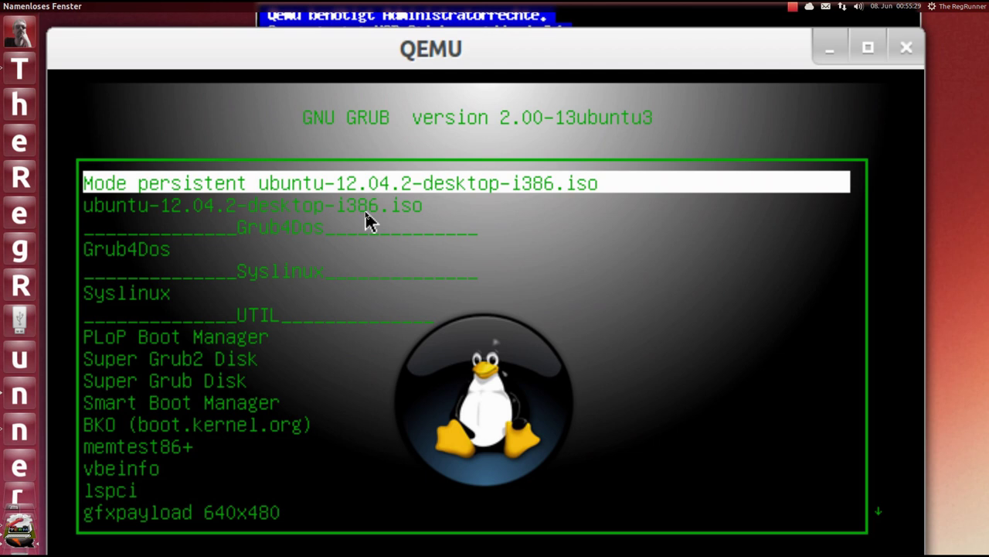
key("Down")
key("Down")
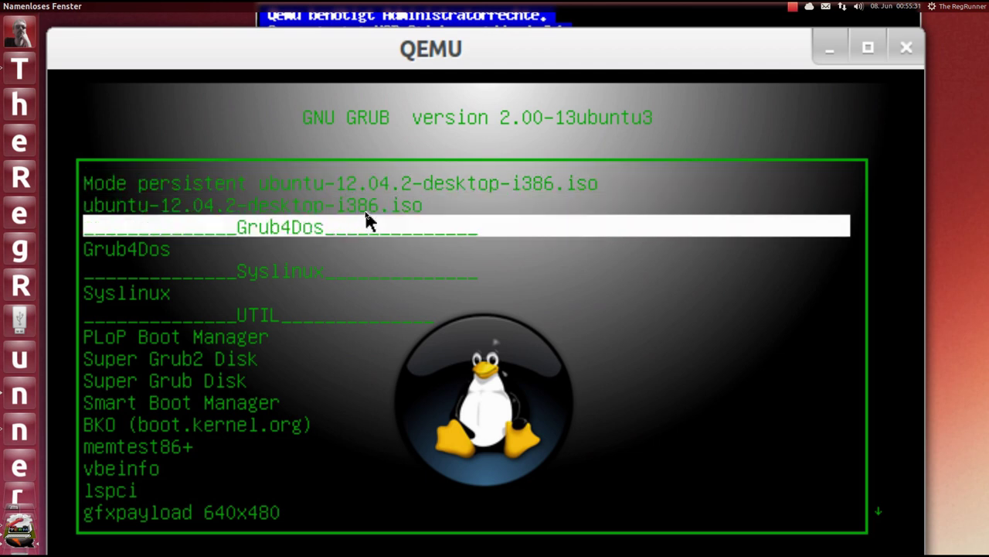
Step: Boot the "Mode persistent ubuntu-12.04.2-desktop-i386.iso" entry in the emulated machine
key("Up")
key("Up")
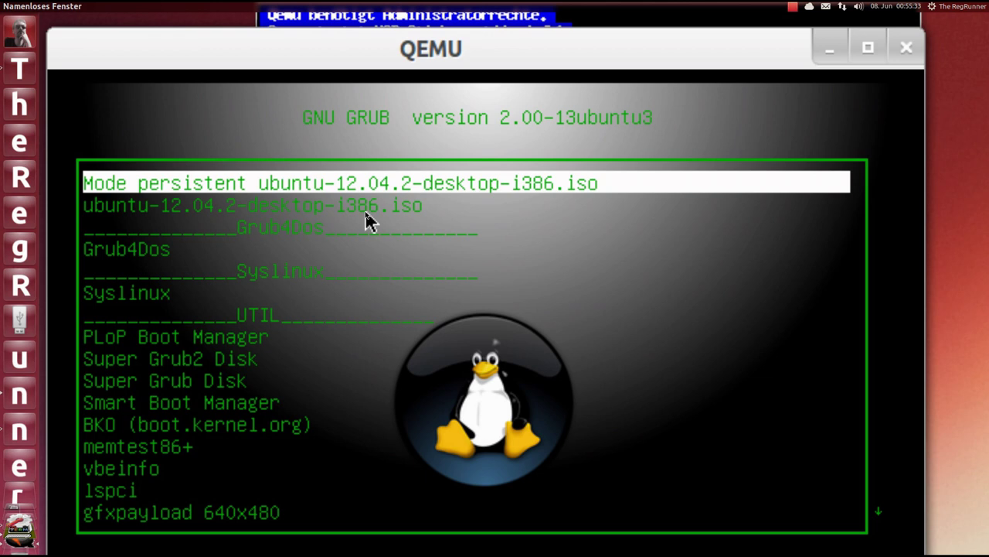
key("ctrl+alt+u")
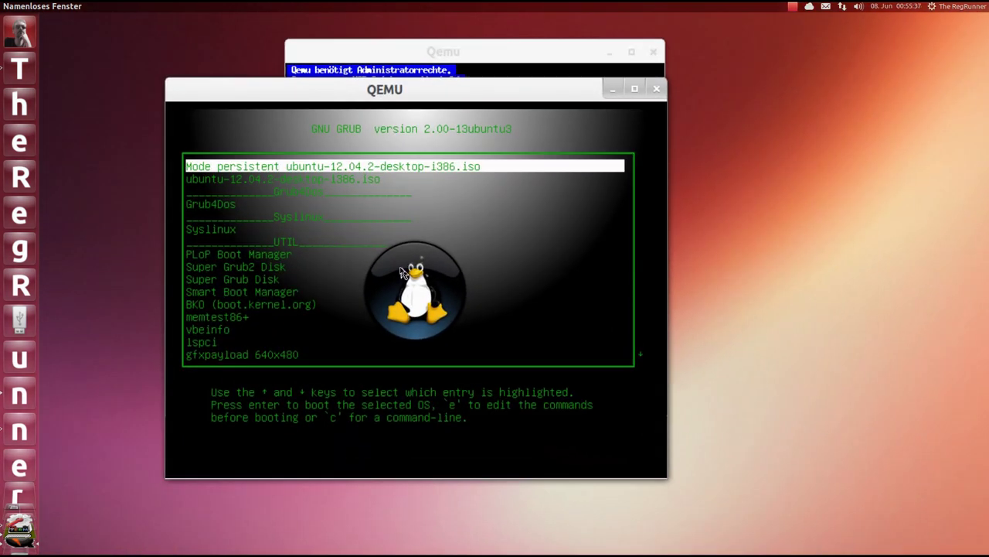
key("Return")
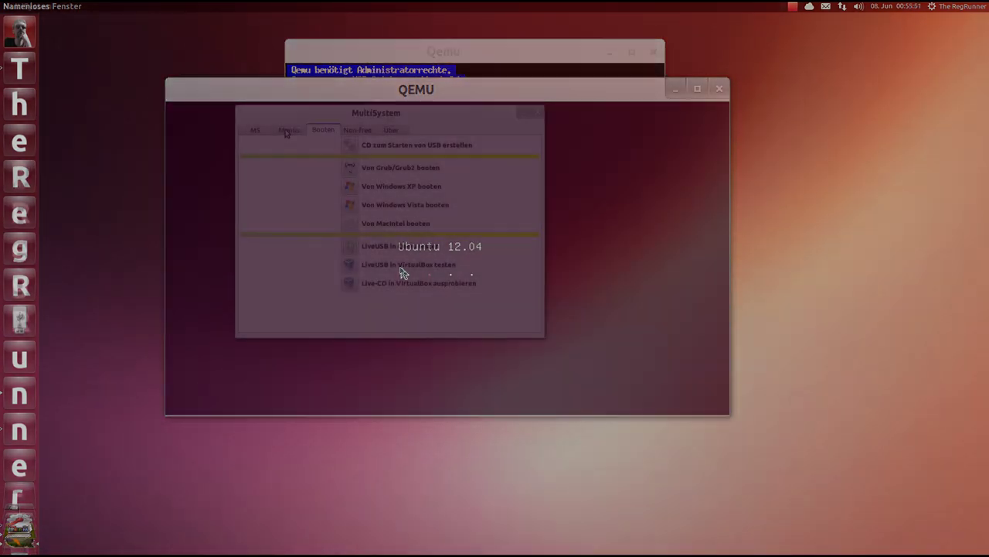
Step: Open grub.cfg for editing from MultiSystem's GRUB settings and close the empty untitled document
left_click(287, 129)
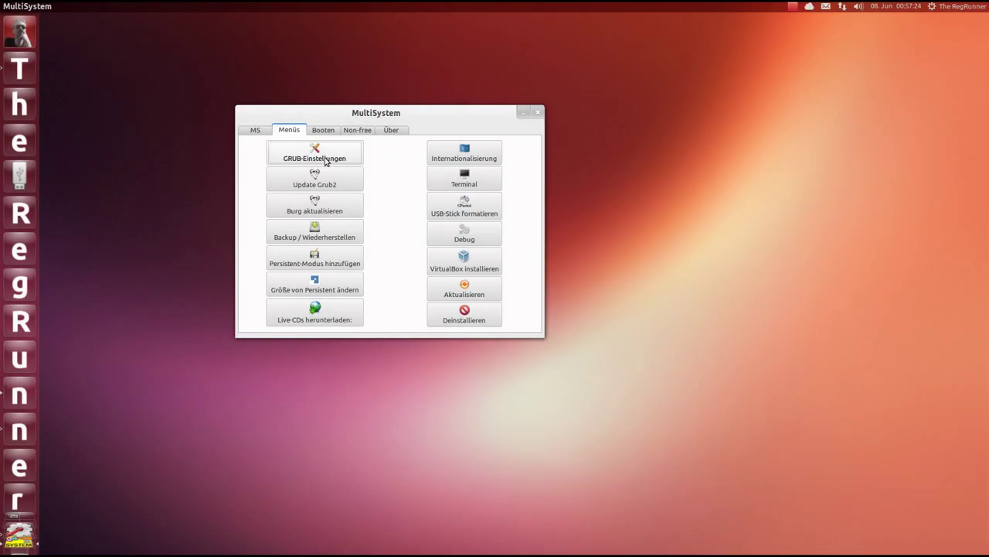
left_click(325, 155)
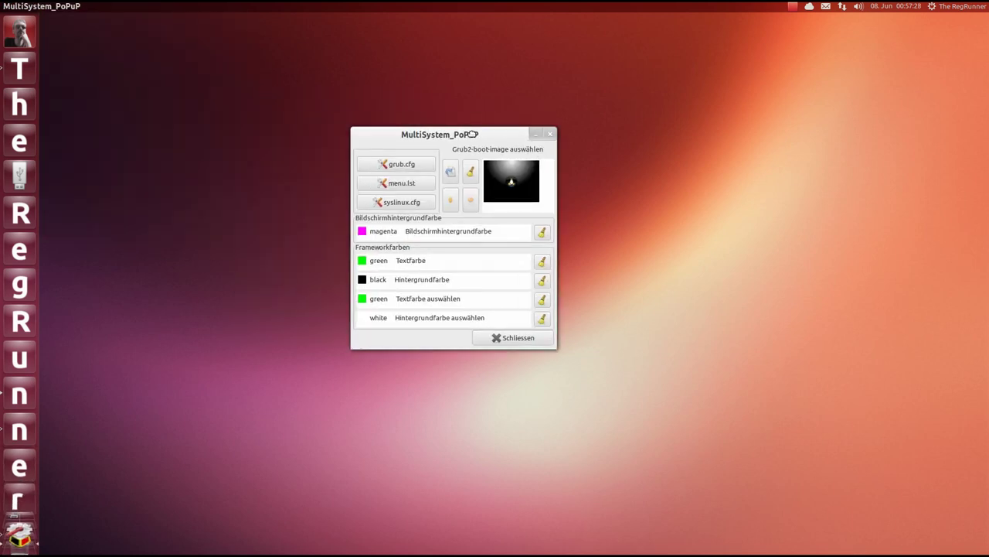
left_click(416, 168)
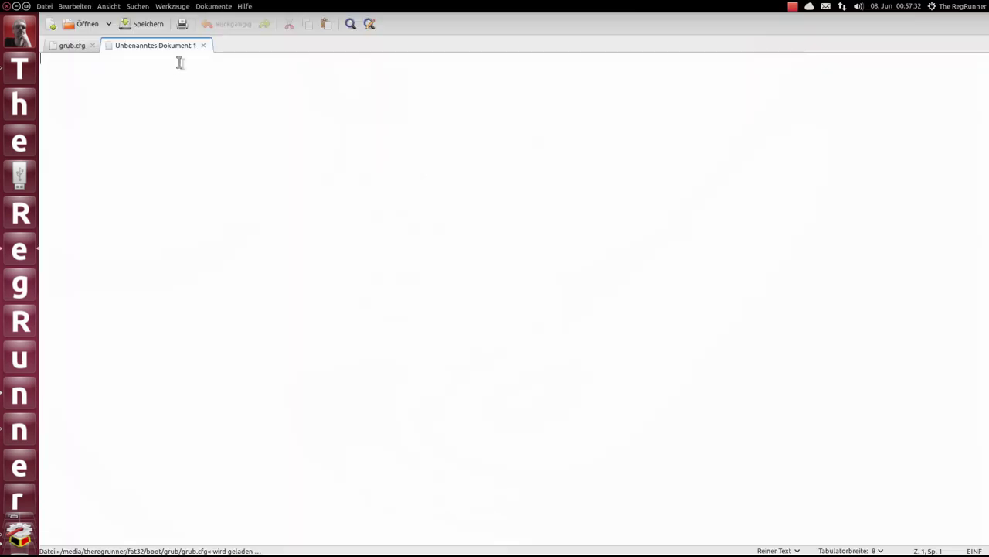
left_click(204, 46)
left_click(225, 124)
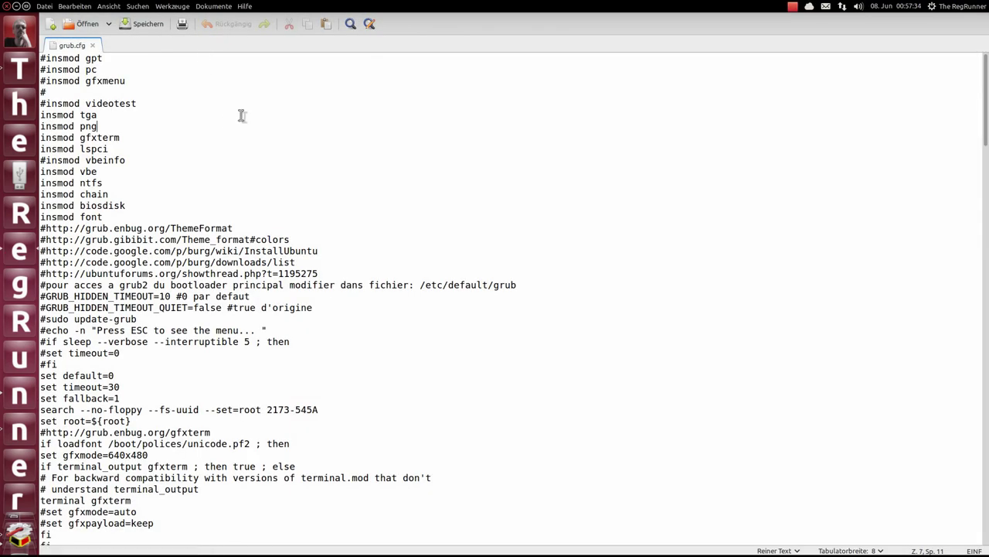
Step: Examine the persistent and plain Ubuntu menuentry blocks in grub.cfg and the section that follows them
scroll(242, 115, "down", 20)
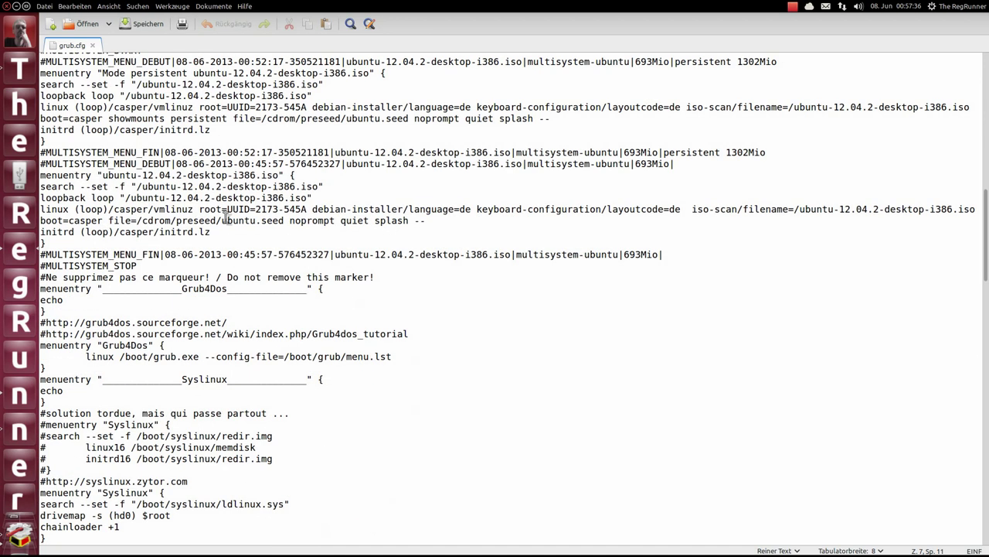
scroll(227, 219, "up", 3)
left_click(279, 175)
left_click_drag(280, 176, 103, 176)
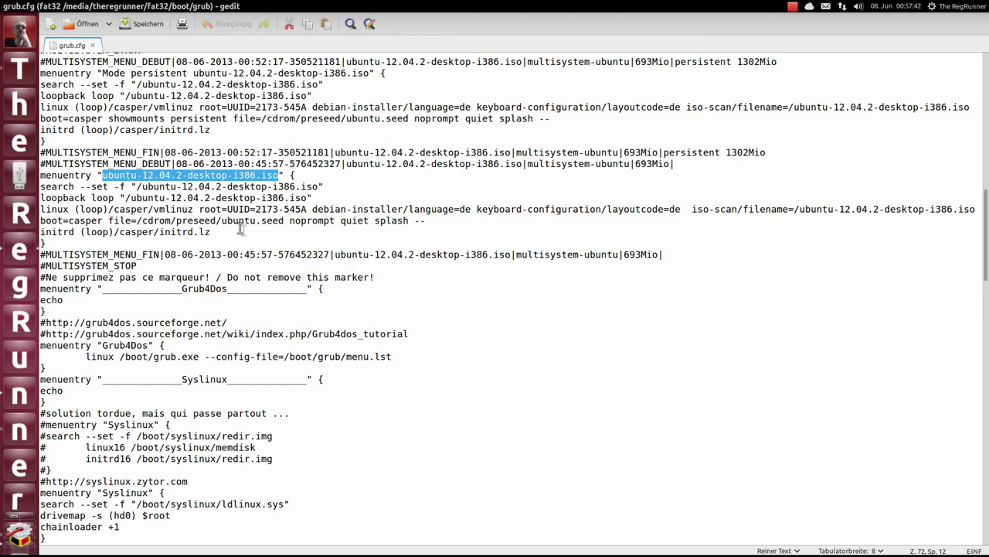
scroll(242, 229, "up", 3)
left_click_drag(101, 173, 364, 176)
scroll(174, 288, "down", 3)
left_click(179, 243)
scroll(194, 267, "down", 4)
scroll(178, 164, "up", 2)
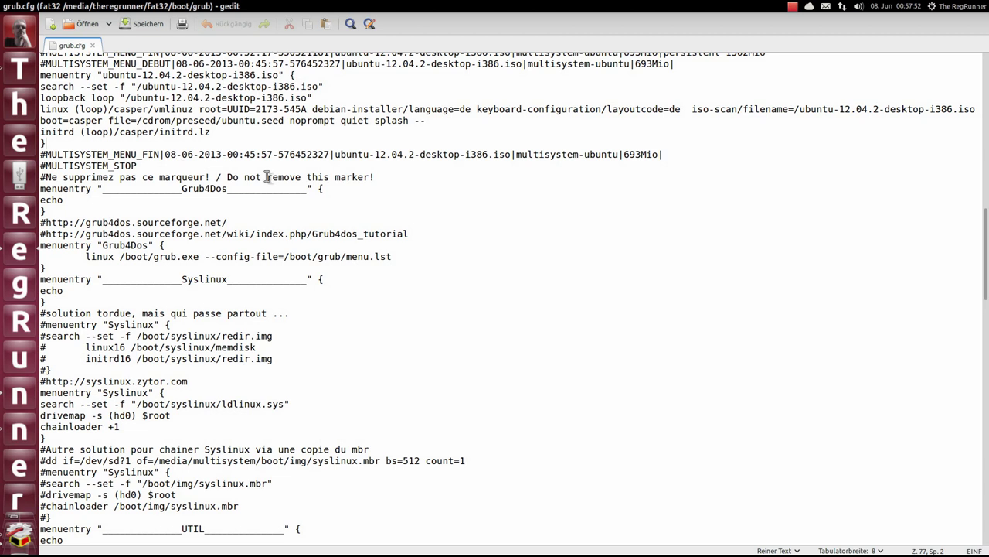
Step: Delete everything in grub.cfg between the second "Do not remove this marker!" line and the Reboot menuentry
left_click_drag(375, 177, 252, 178)
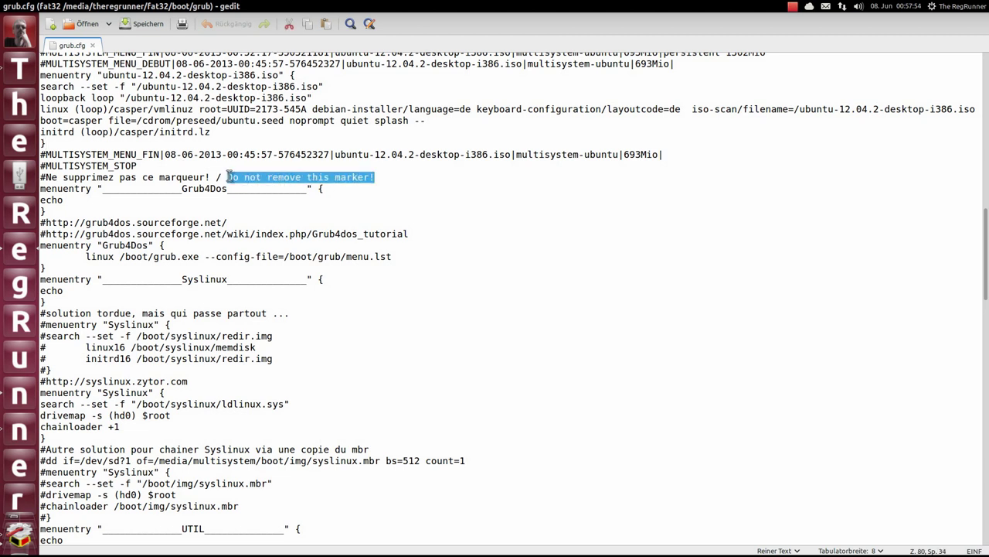
left_click(264, 177)
mouse_move(377, 177)
left_mouse_down()
mouse_move(40, 178)
mouse_move(127, 290)
mouse_move(201, 552)
mouse_move(210, 548)
mouse_move(209, 490)
left_mouse_up()
left_click(76, 207)
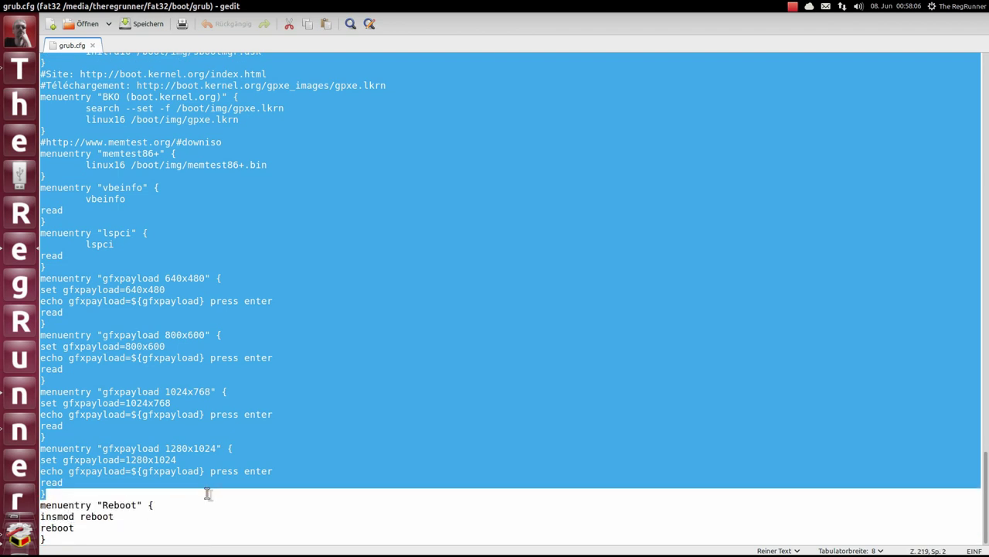
key("Delete")
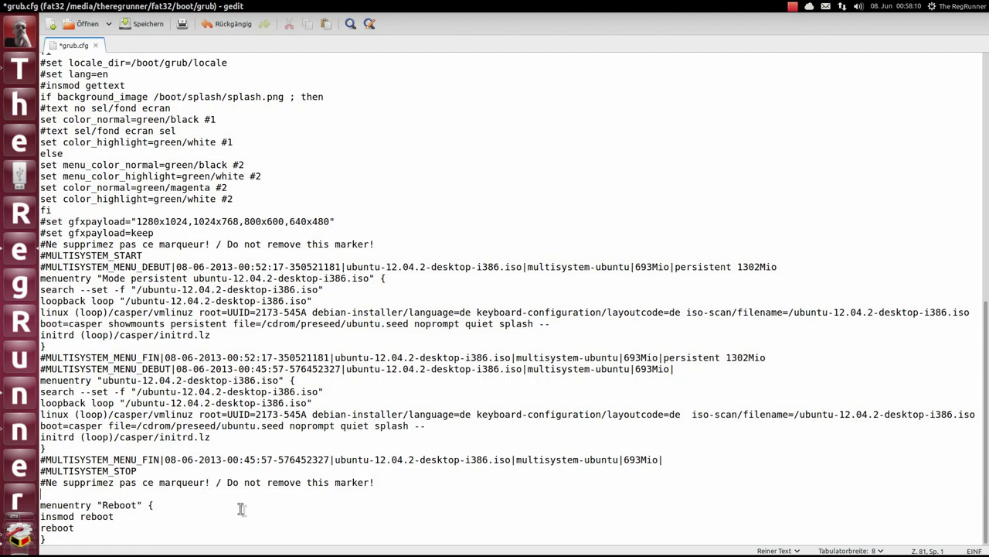
Step: Check the remaining marker line and Reboot menuentry, save grub.cfg, and minimise the editor
mouse_move(380, 486)
left_mouse_down()
mouse_move(48, 474)
mouse_move(54, 483)
left_mouse_up()
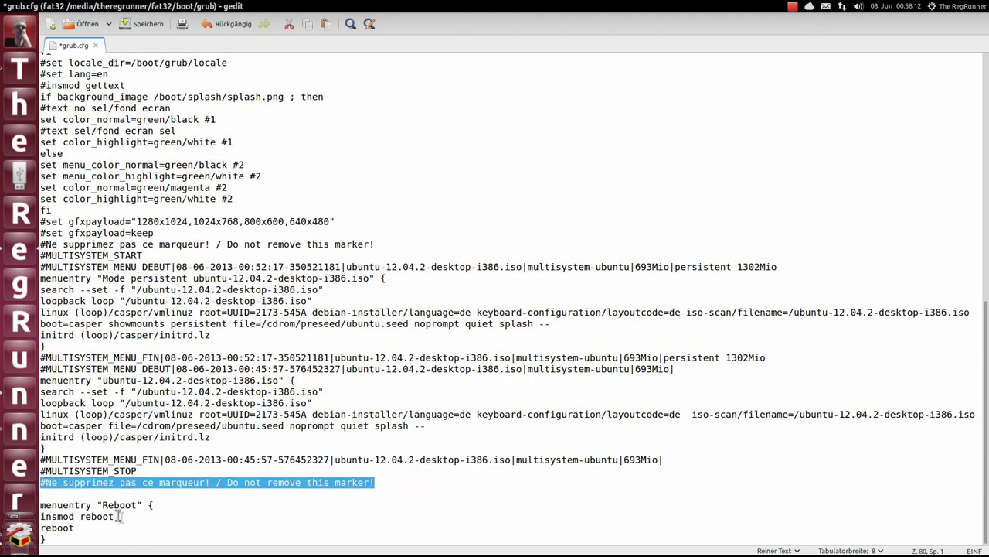
left_click(116, 527)
left_click_drag(42, 541, 40, 506)
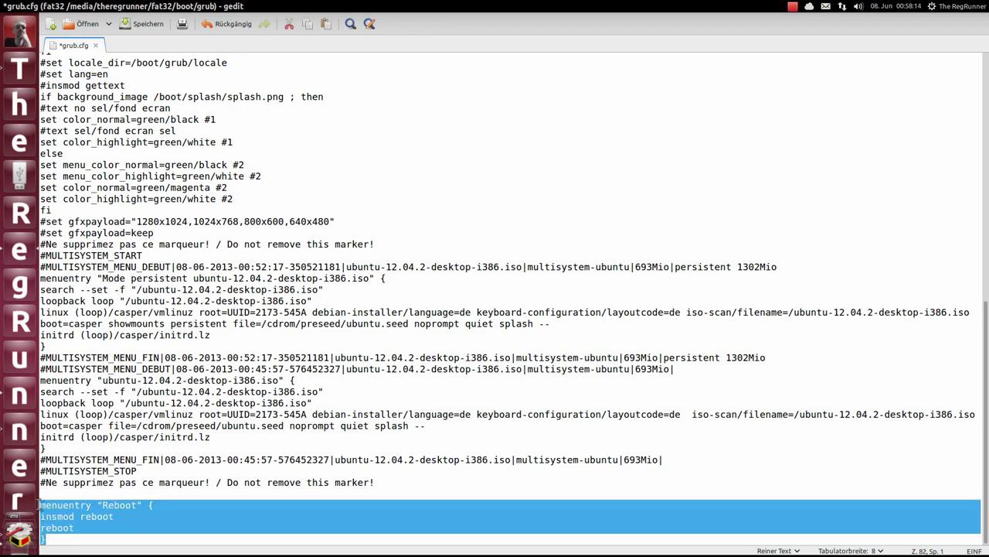
left_click(87, 492)
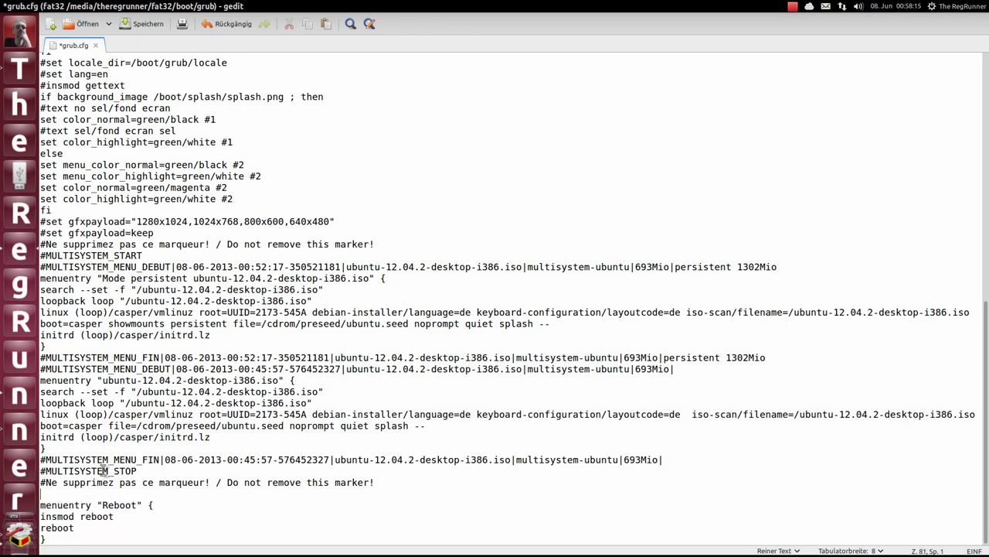
left_click(143, 24)
left_click(16, 6)
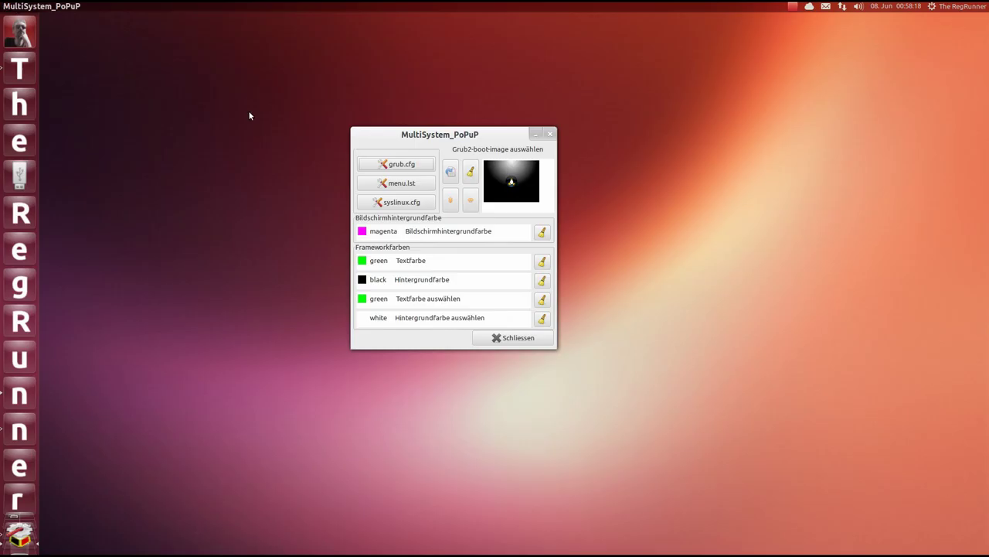
Step: Close the GRUB settings, move the grub-install terminal towards the centre, and authorise the update with the administrator password
left_click(531, 338)
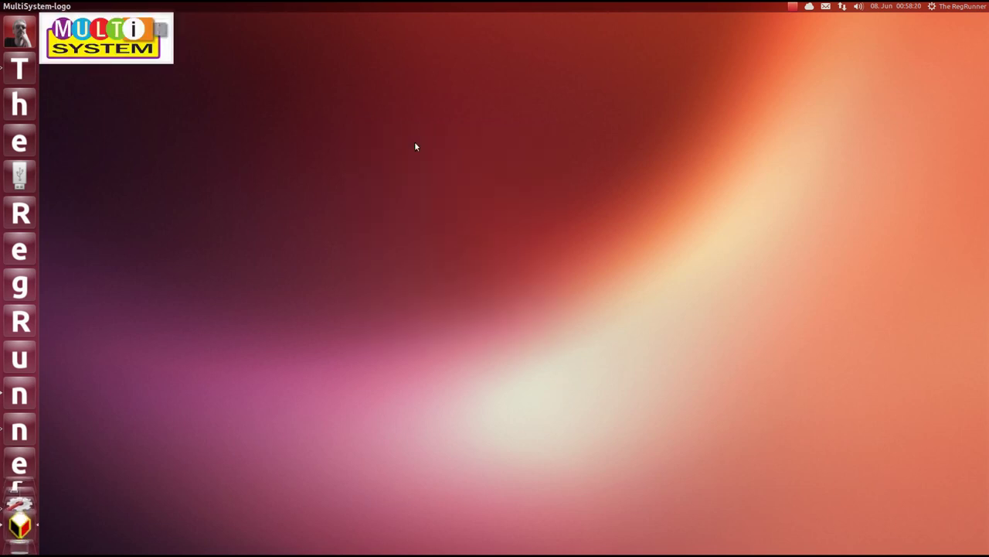
left_click_drag(191, 24, 397, 183)
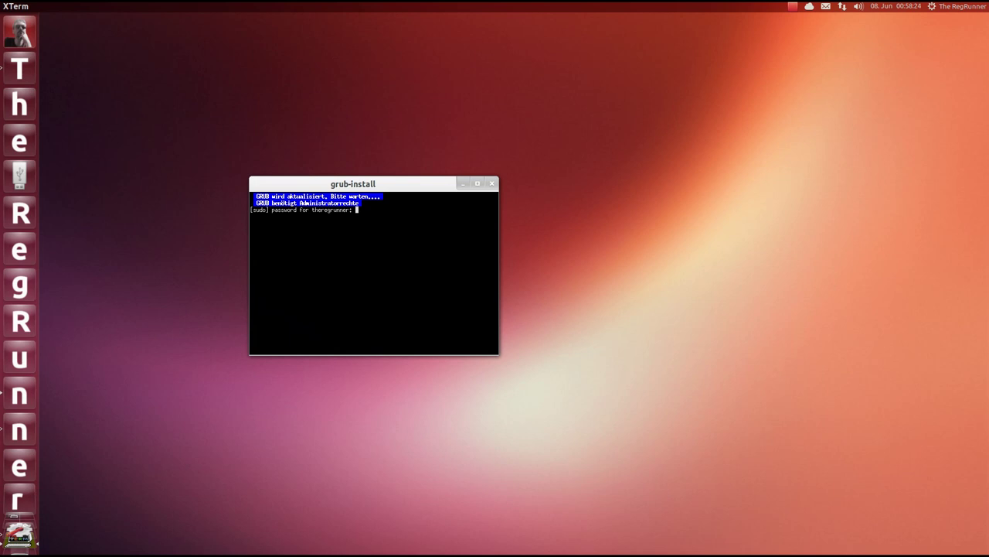
key("Return")
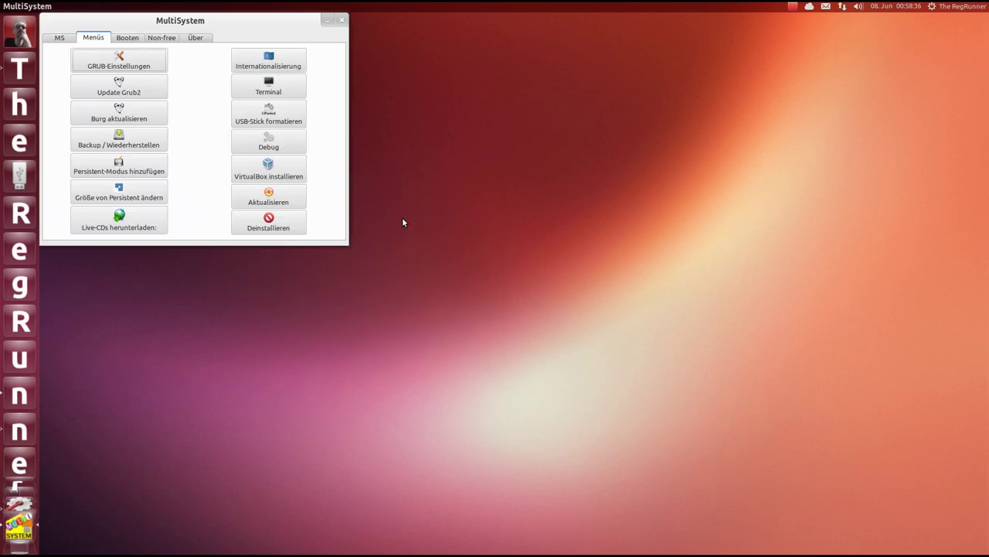
Step: Launch the LiveUSB test in Qemu with the shortened menu, authorise it with the administrator password, and centre the QEMU window
left_click(128, 37)
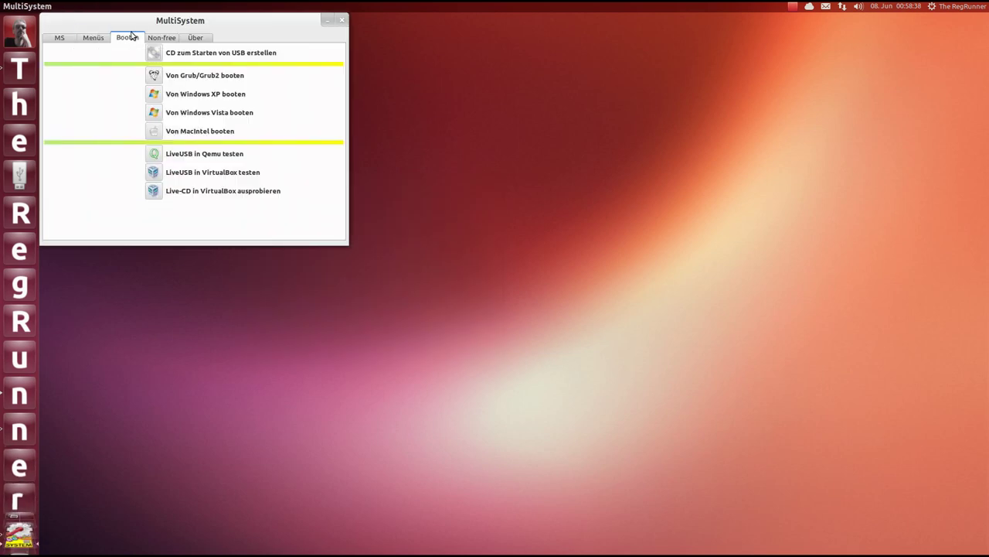
left_click(154, 153)
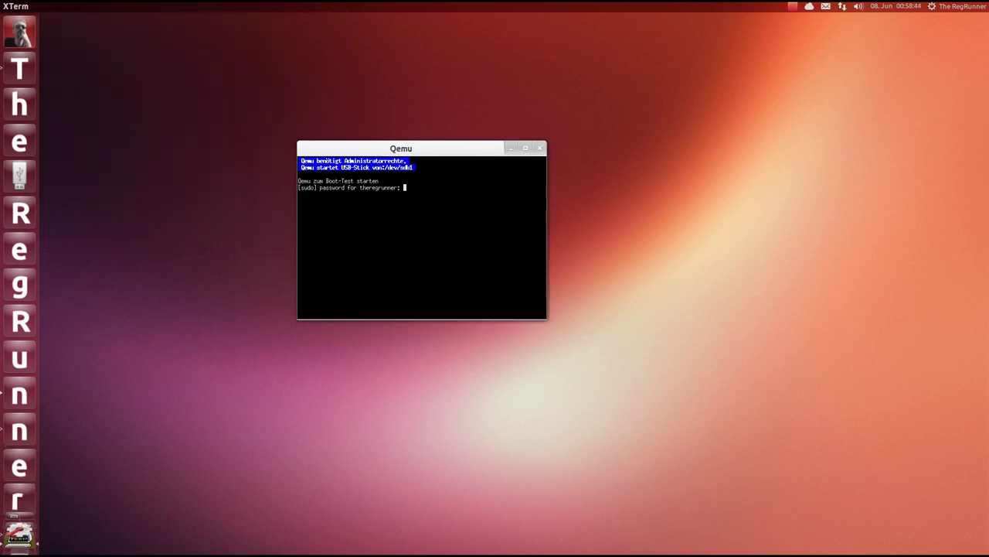
key("Return")
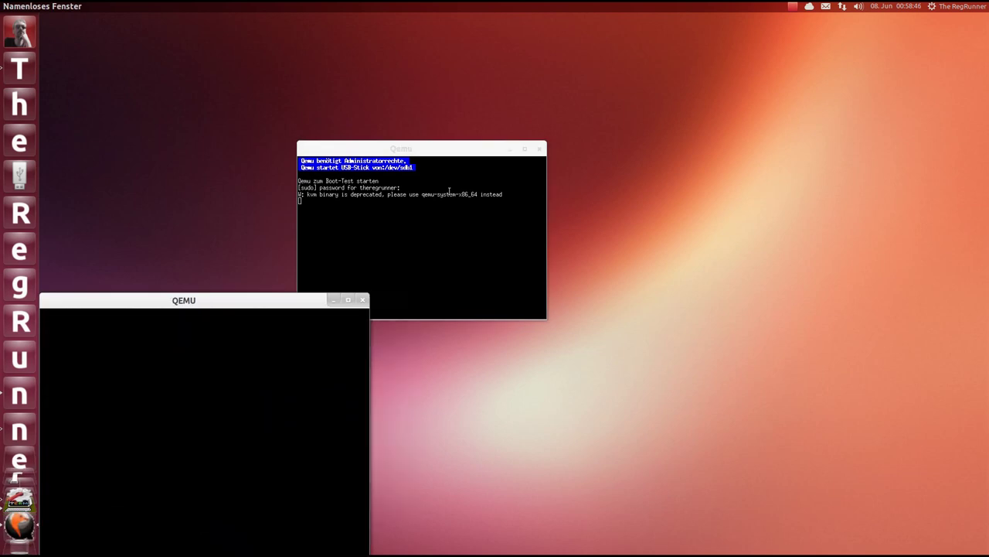
left_click_drag(152, 300, 378, 114)
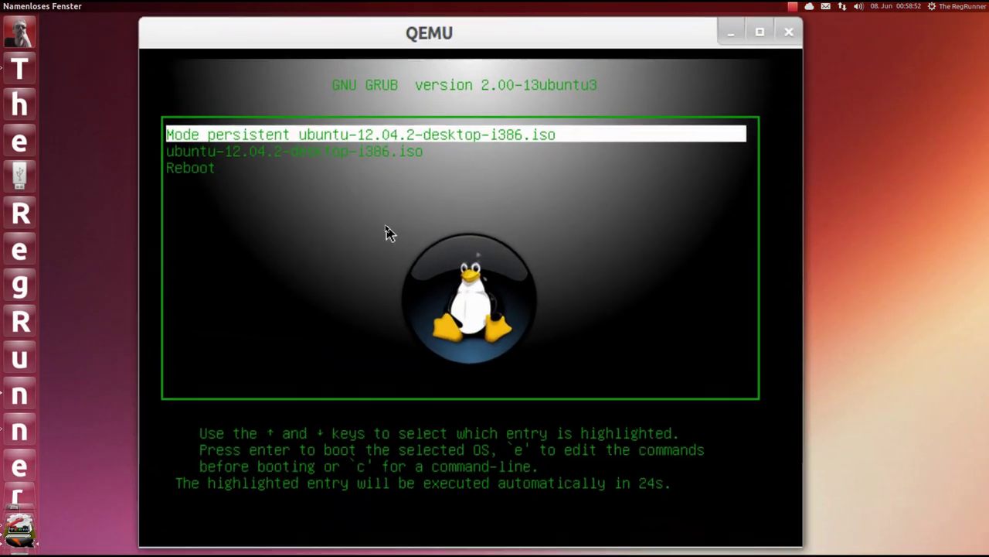
Step: Run the Reboot entry of the emulated GRUB menu, and boot the persistent Ubuntu entry after the restart
key("Down")
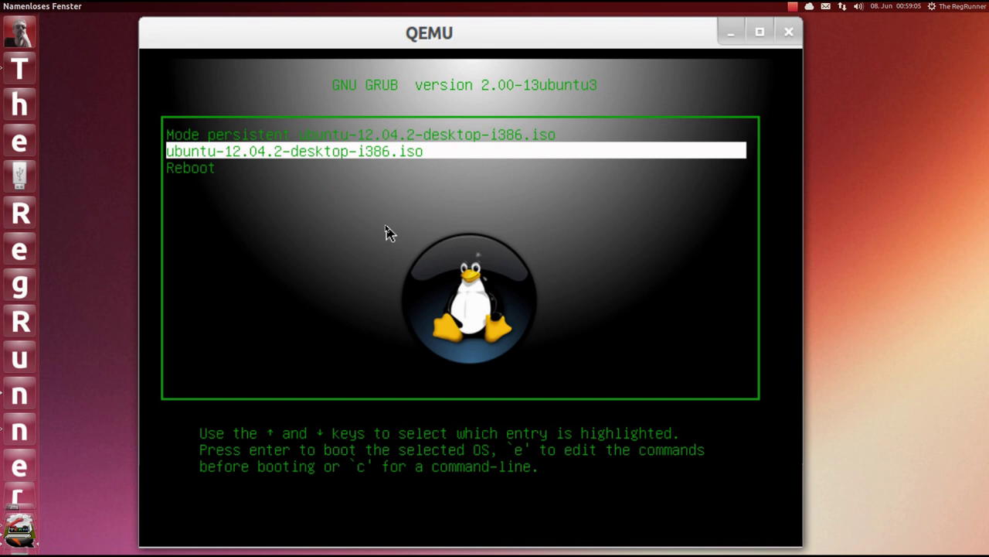
key("Down")
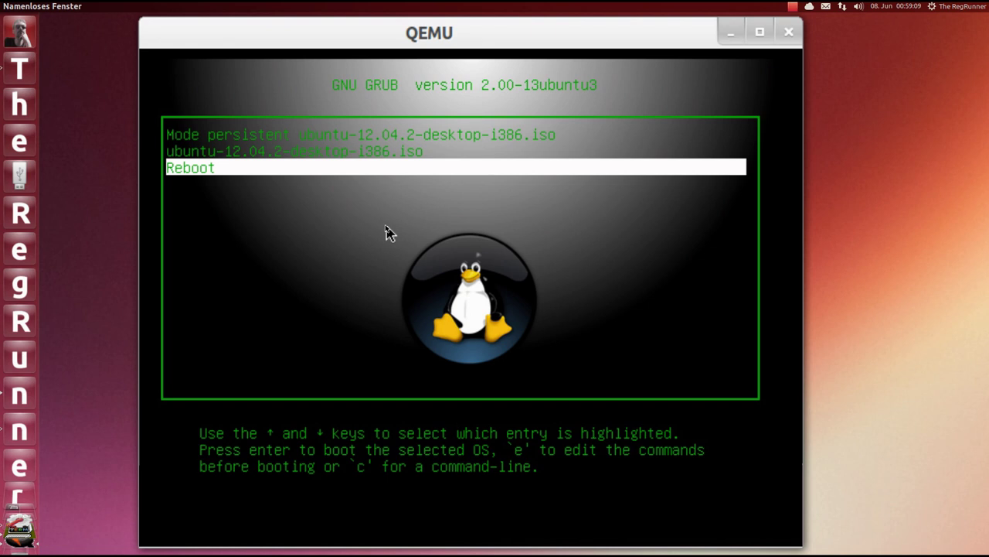
key("Return")
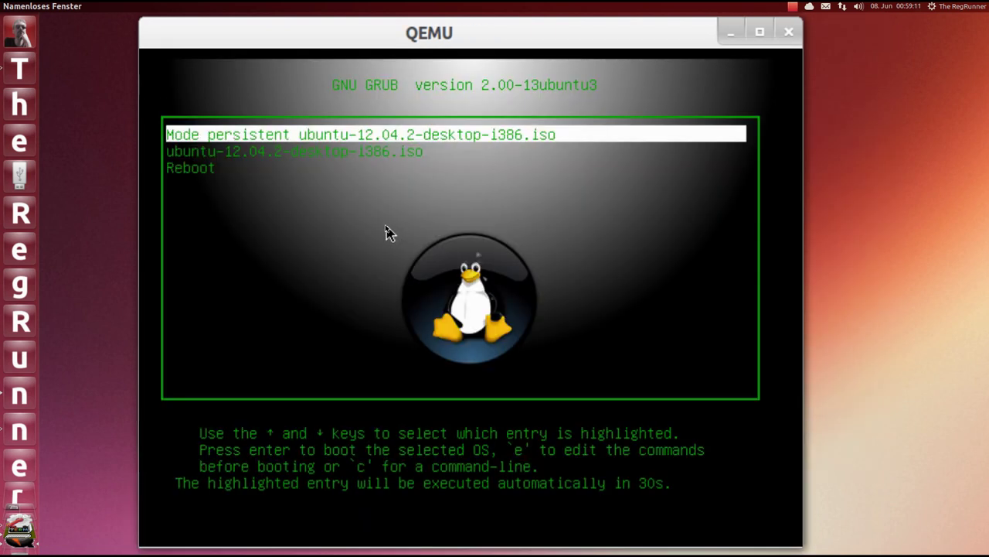
key("Return")
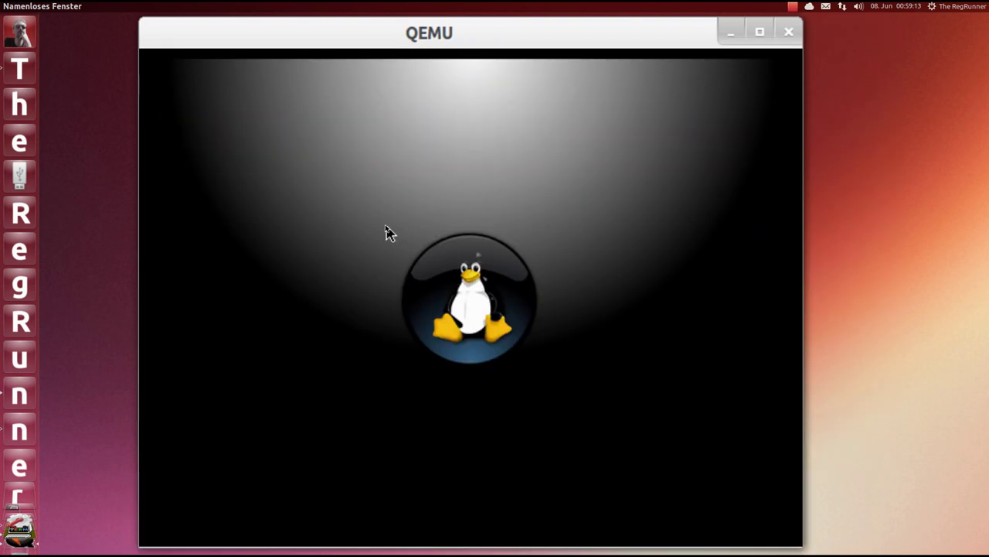